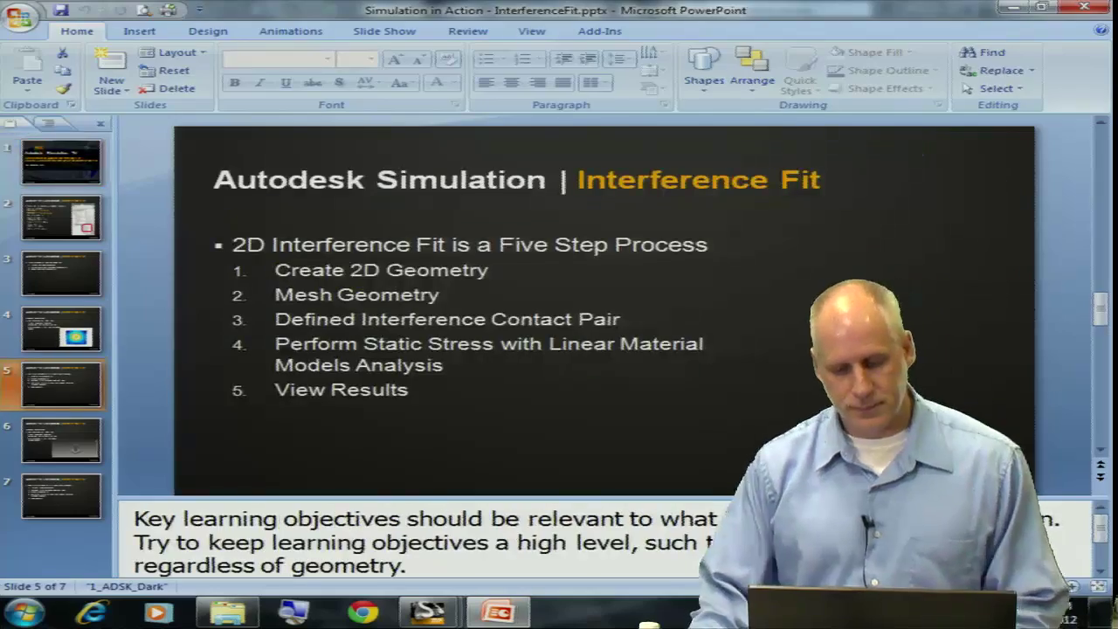
- Switch to Autodesk Simulation and start a sketch on Plane 2, the YZ(+X) plane
{"action": "left_click", "coordinate": [428, 612]}
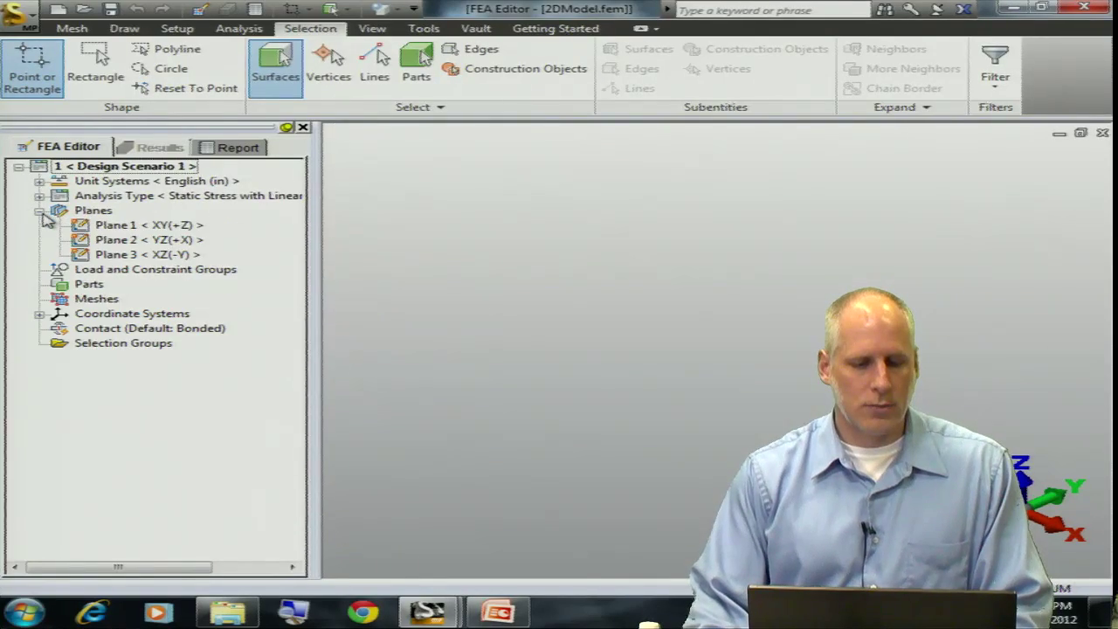
{"action": "right_click", "coordinate": [150, 249]}
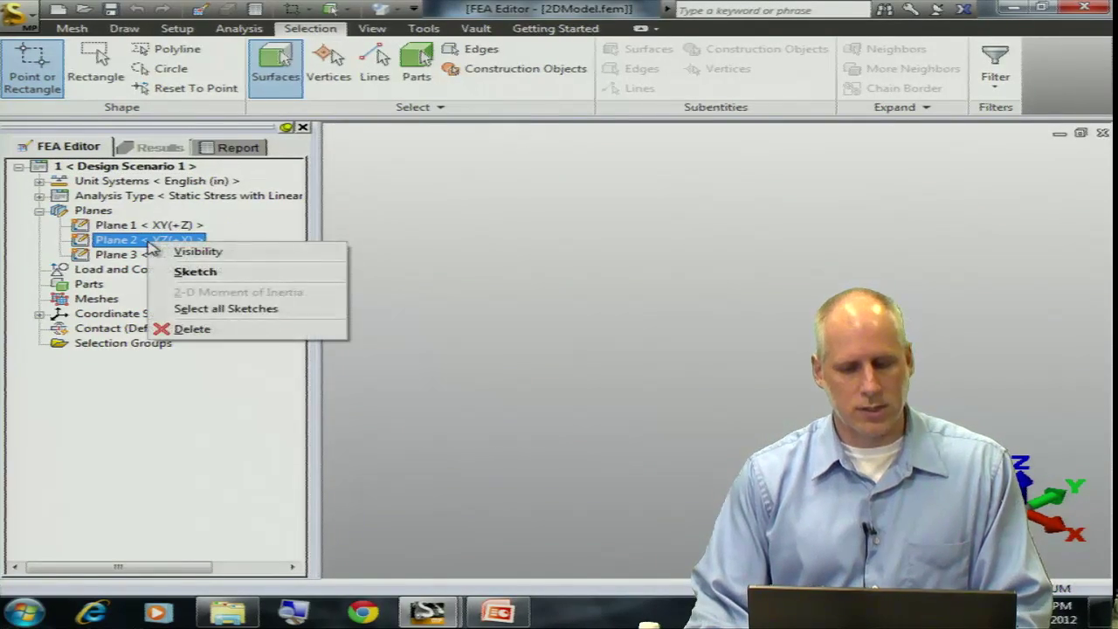
{"action": "left_click", "coordinate": [188, 273]}
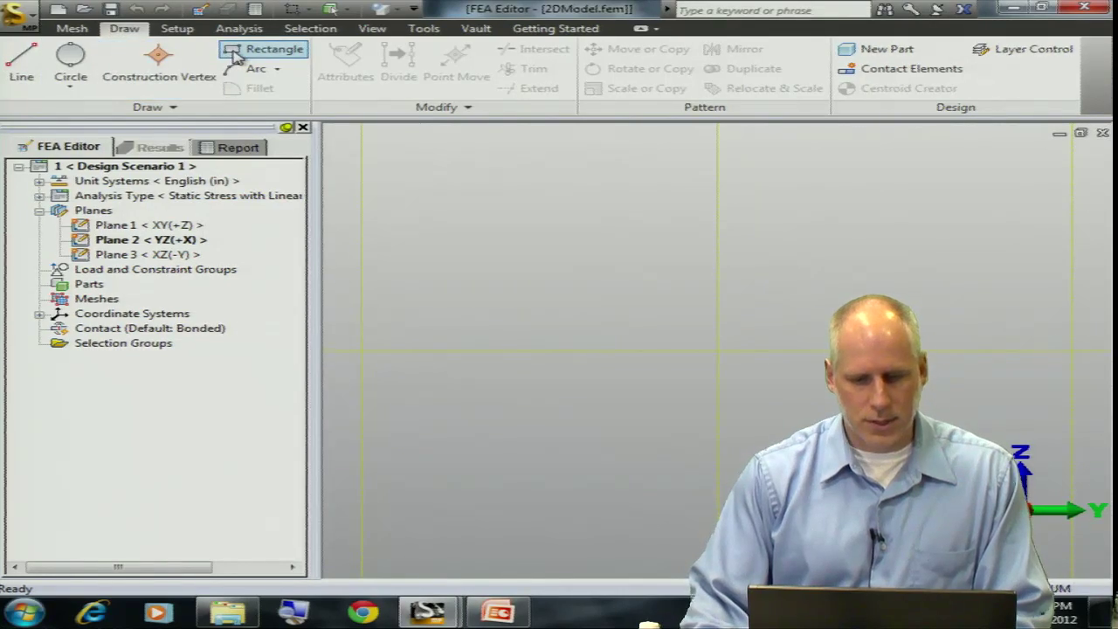
- Sketch a construction rectangle on part 1 from the origin to a relative opposite corner of DY 4 in and DZ 4 in
{"action": "left_click", "coordinate": [234, 54]}
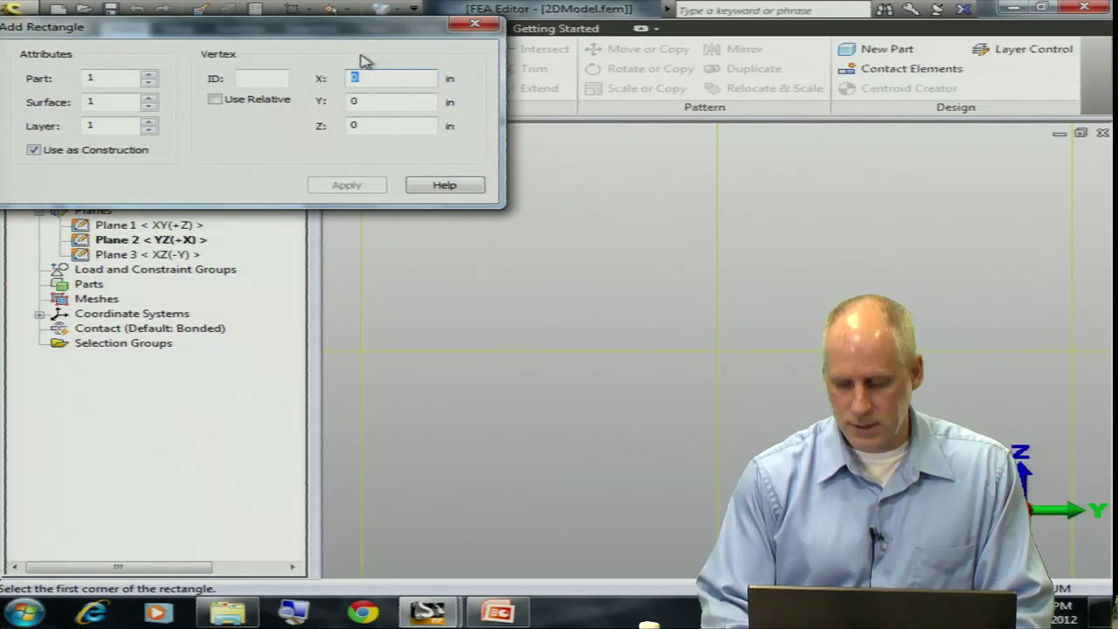
{"action": "key", "text": "Return"}
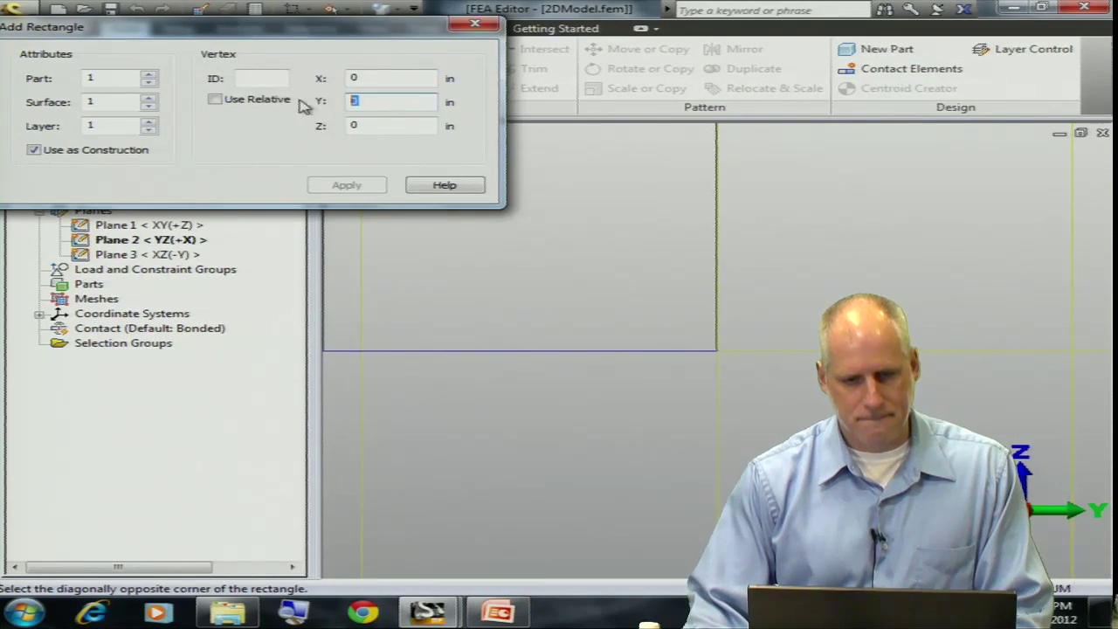
{"action": "left_click", "coordinate": [215, 100]}
{"action": "left_click", "coordinate": [347, 102]}
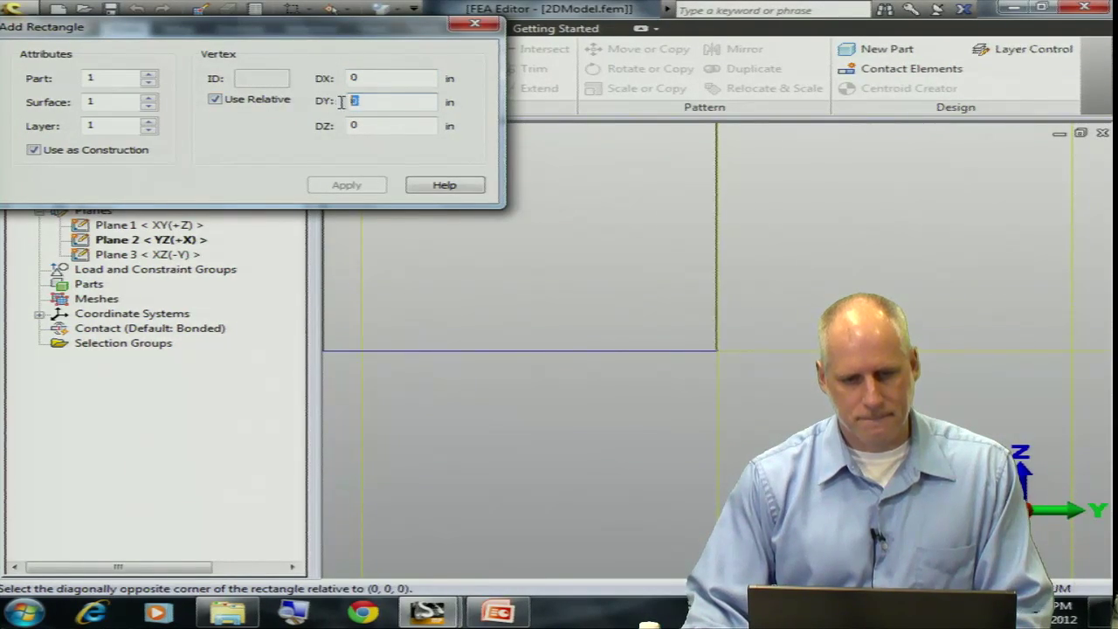
{"action": "type", "text": "4"}
{"action": "left_click", "coordinate": [358, 125]}
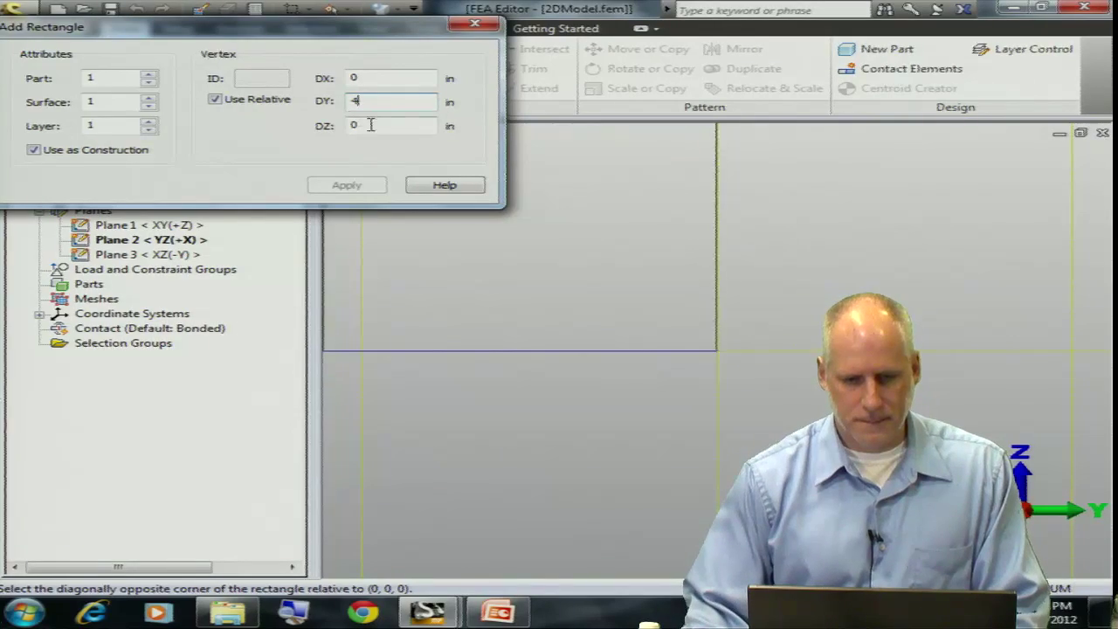
{"action": "type", "text": "4"}
{"action": "key", "text": "Return"}
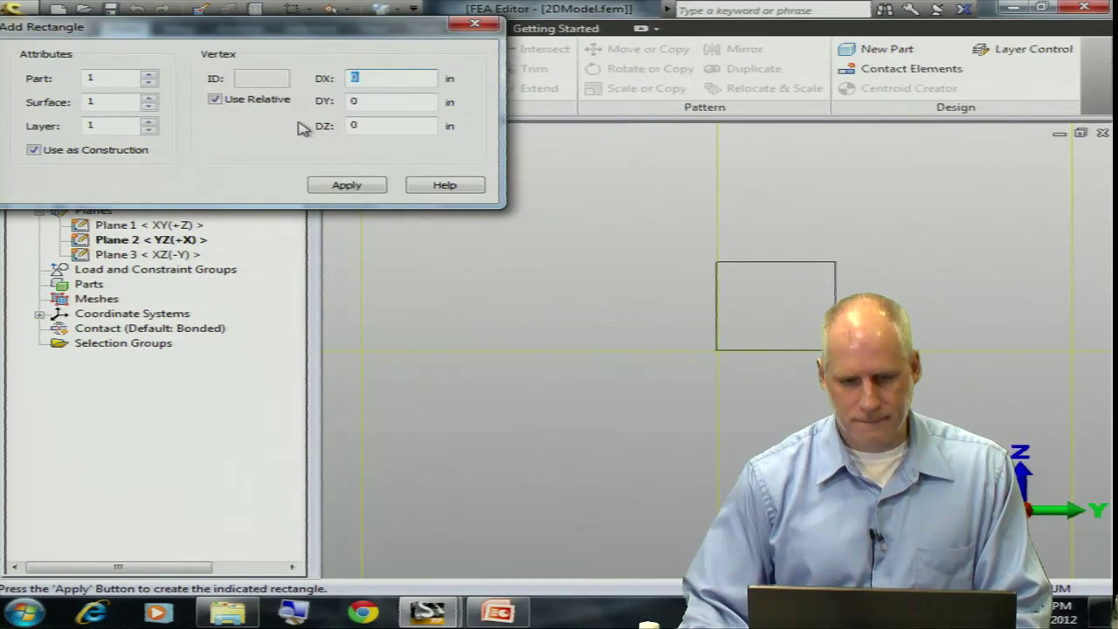
{"action": "left_click", "coordinate": [347, 187]}
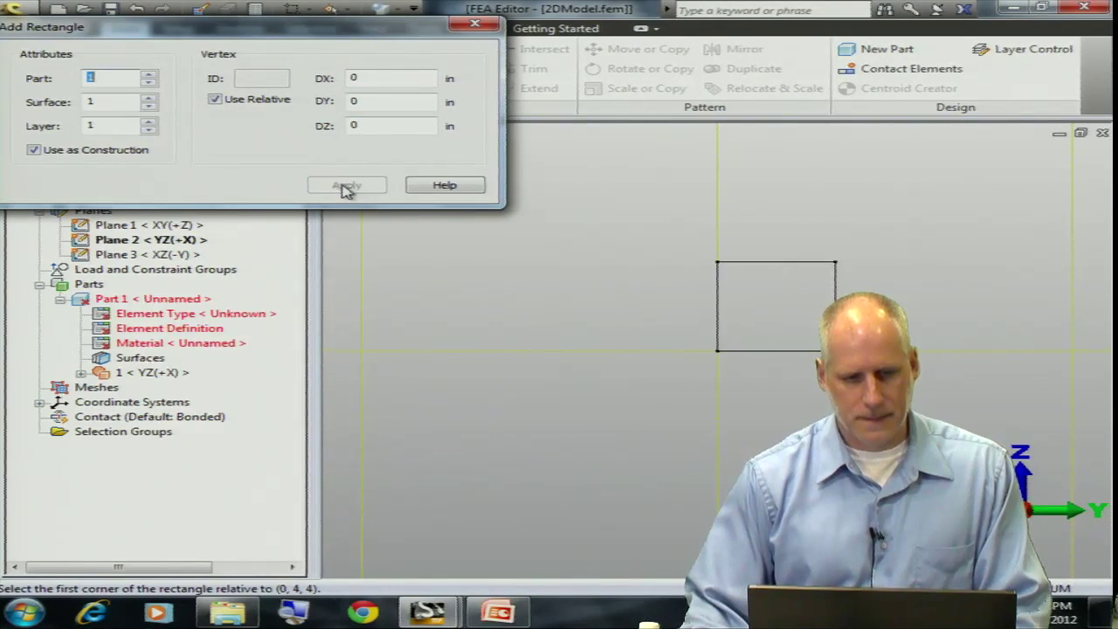
{"action": "left_click", "coordinate": [476, 24]}
- Add a centre-and-radius circle on part 1, centred at Y 2, Z 2 in, with a relative radial point at DY 1 in
{"action": "left_click", "coordinate": [88, 85]}
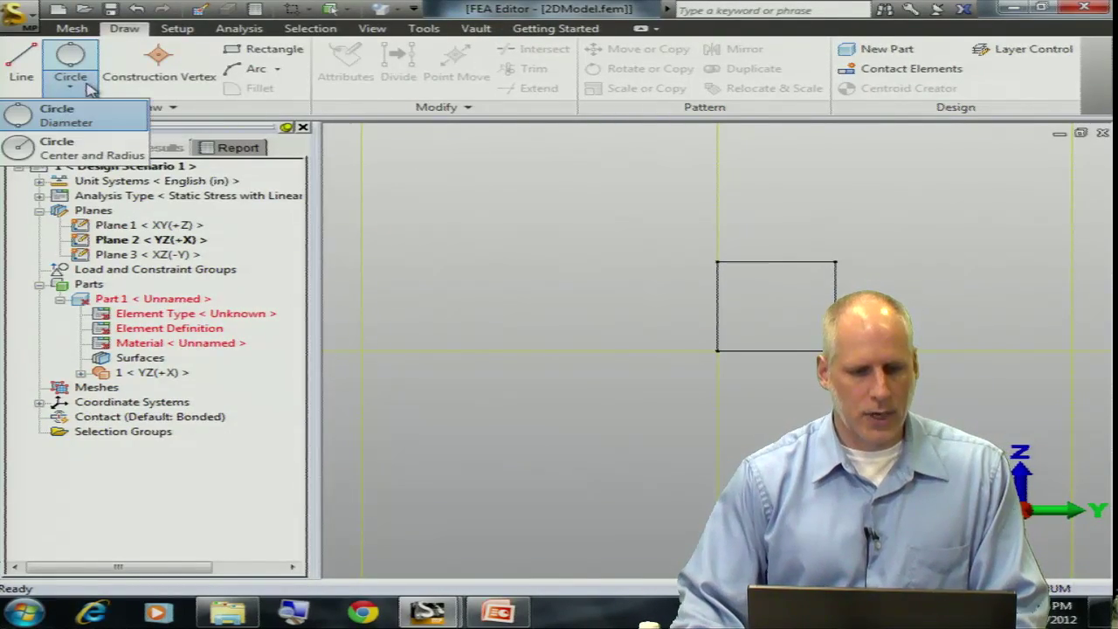
{"action": "left_click", "coordinate": [50, 150]}
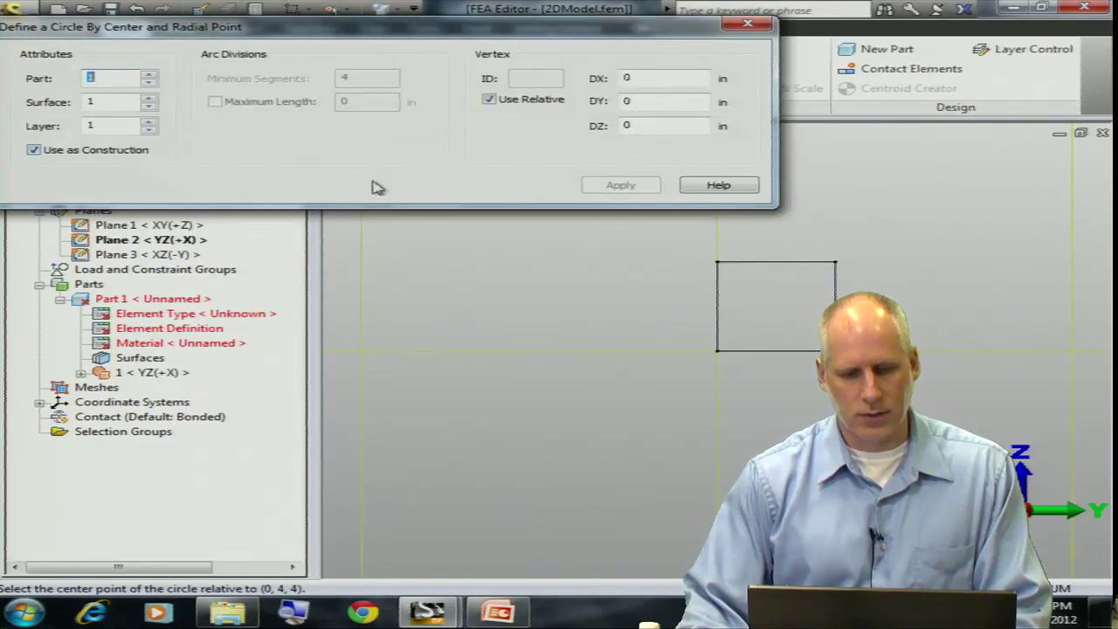
{"action": "left_click", "coordinate": [549, 101]}
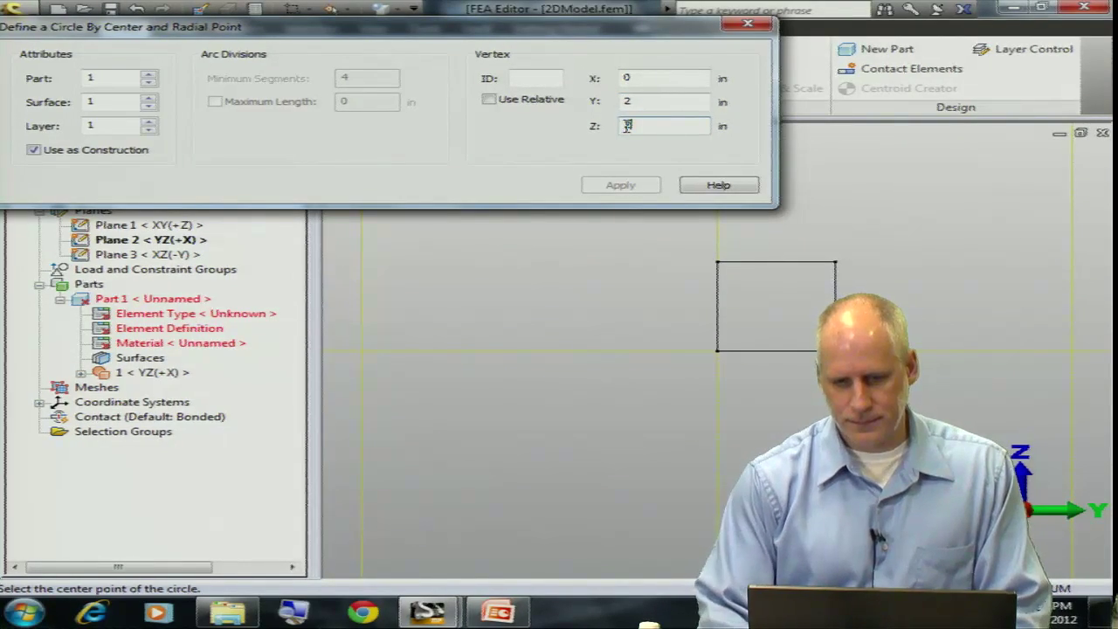
{"action": "key", "text": "Return"}
{"action": "left_click", "coordinate": [489, 98]}
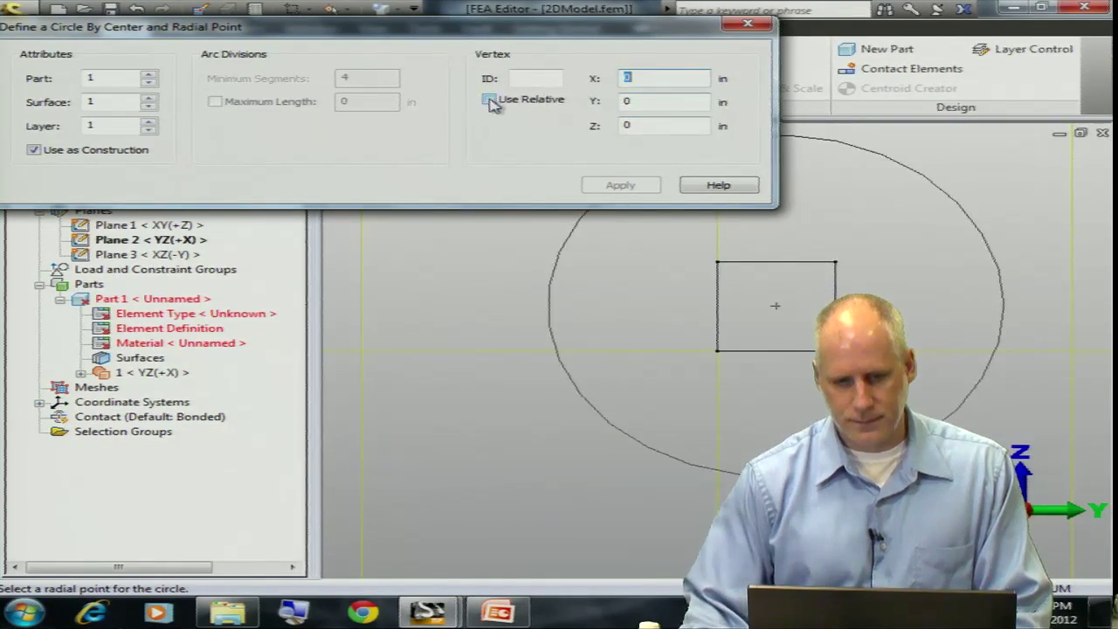
{"action": "double_click", "coordinate": [648, 103]}
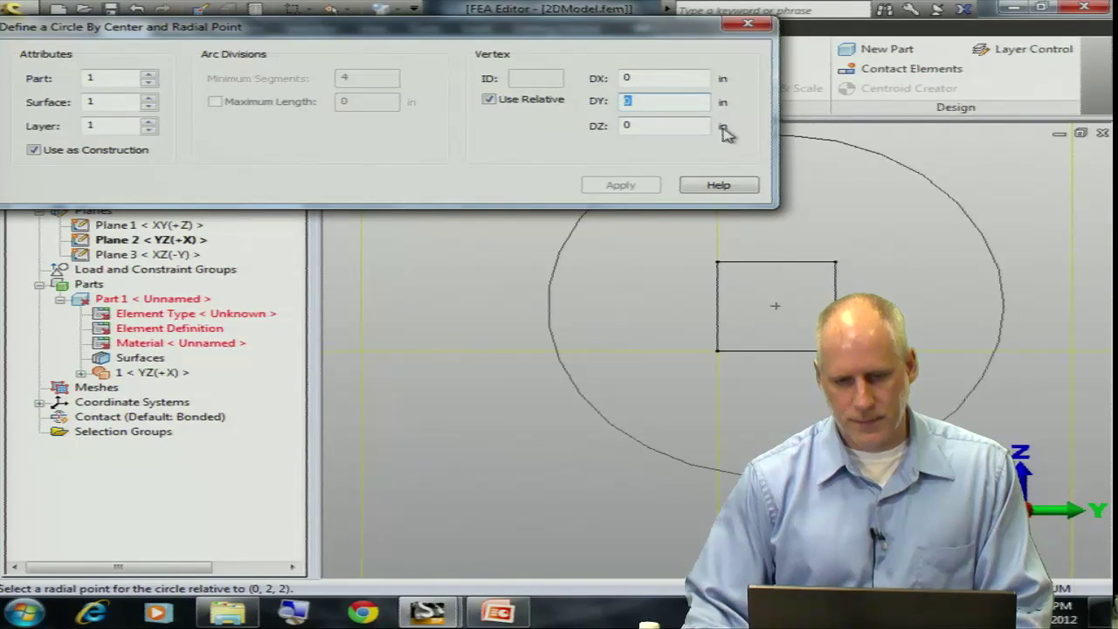
{"action": "type", "text": "1"}
{"action": "key", "text": "Return"}
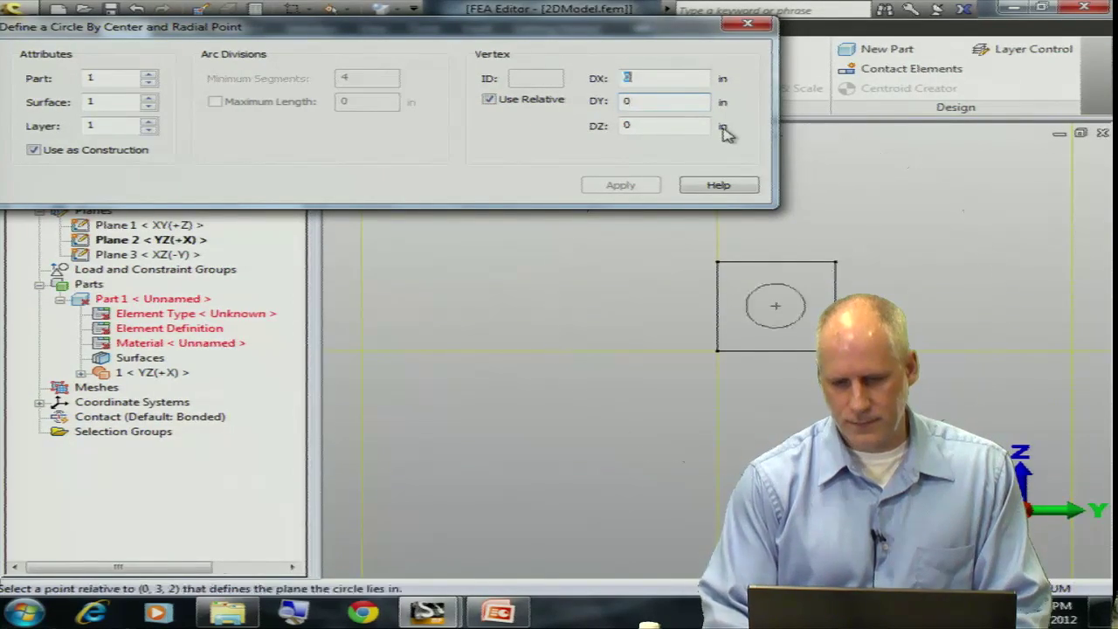
{"action": "left_click", "coordinate": [620, 186]}
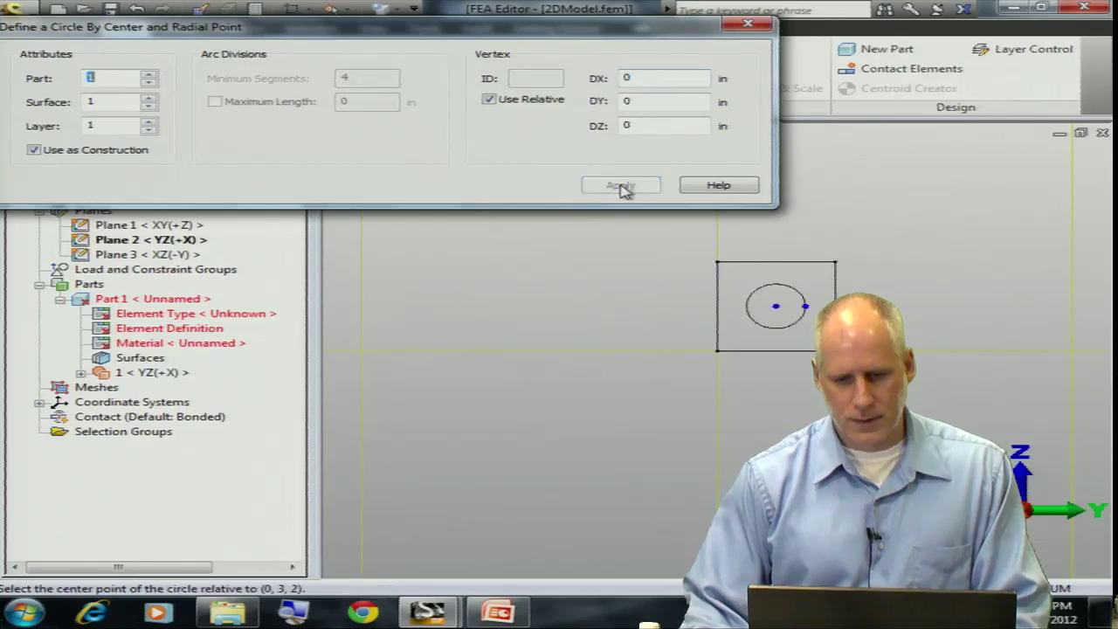
- Add a coincident circle on part 2 using the first circle's centre and radial point, and exit the Plane 2 sketch
{"action": "left_click", "coordinate": [150, 75]}
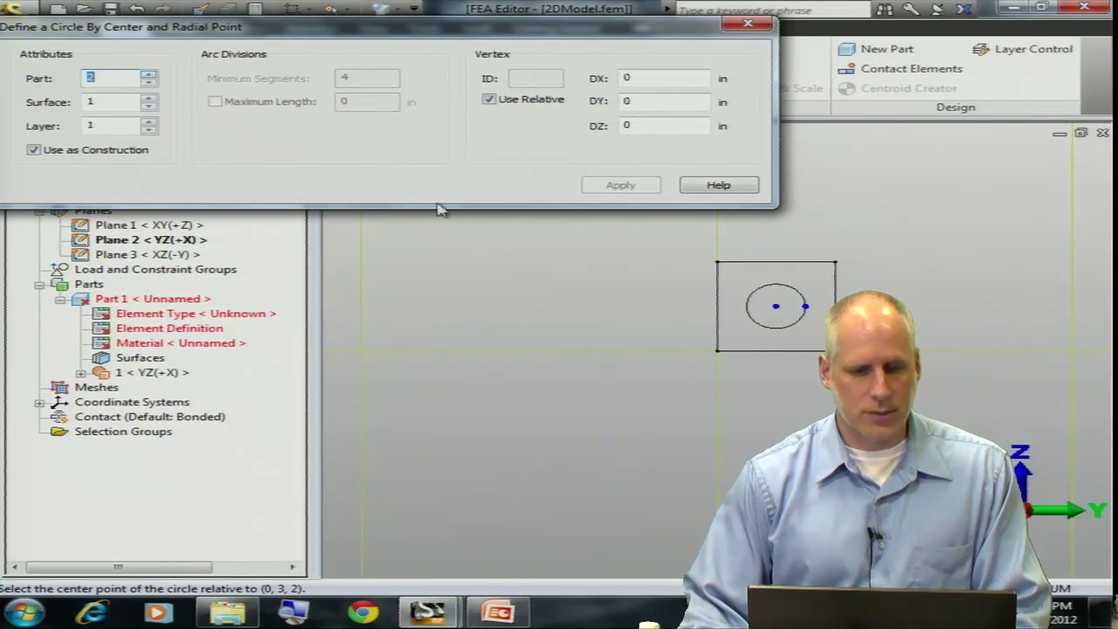
{"action": "left_click", "coordinate": [776, 307]}
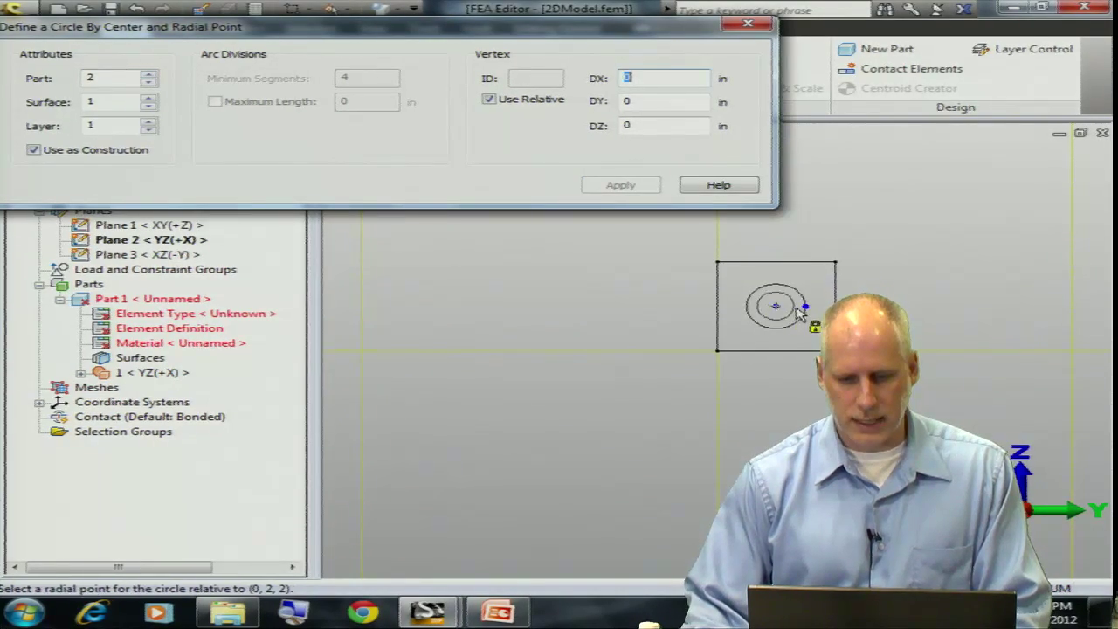
{"action": "left_click", "coordinate": [804, 306]}
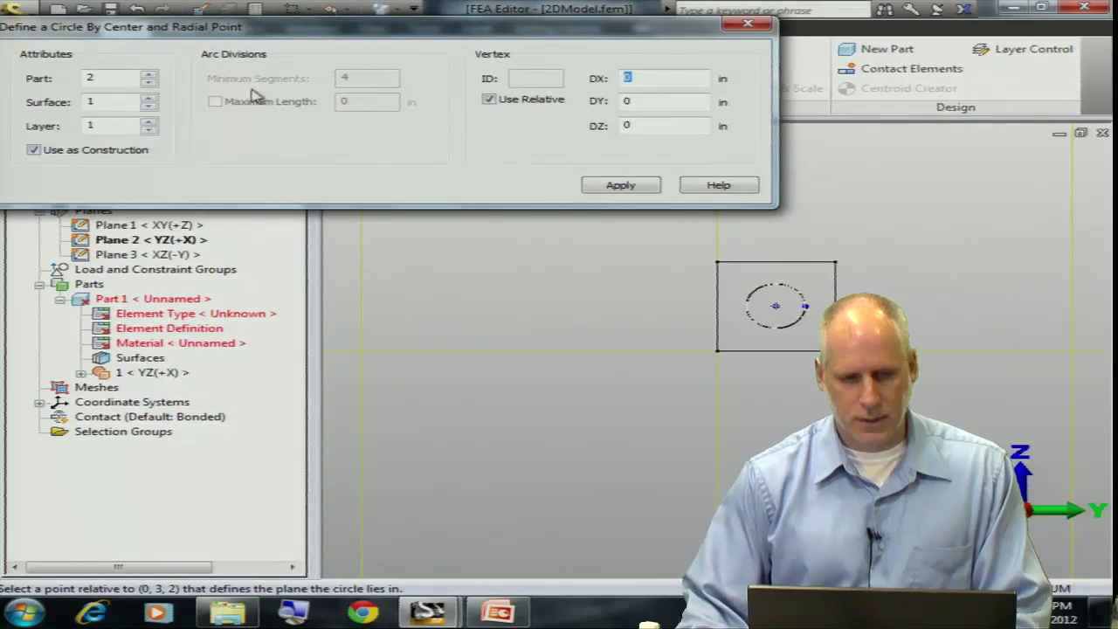
{"action": "left_click", "coordinate": [620, 186]}
{"action": "left_click", "coordinate": [748, 24]}
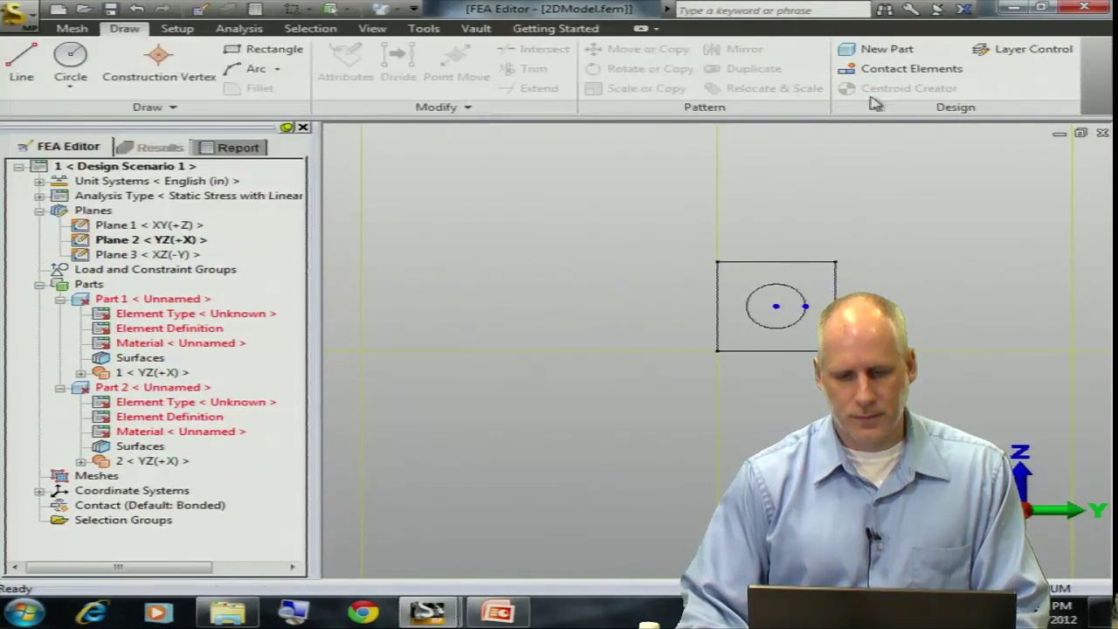
{"action": "scroll", "coordinate": [1020, 172], "scroll_direction": "up", "scroll_amount": 5}
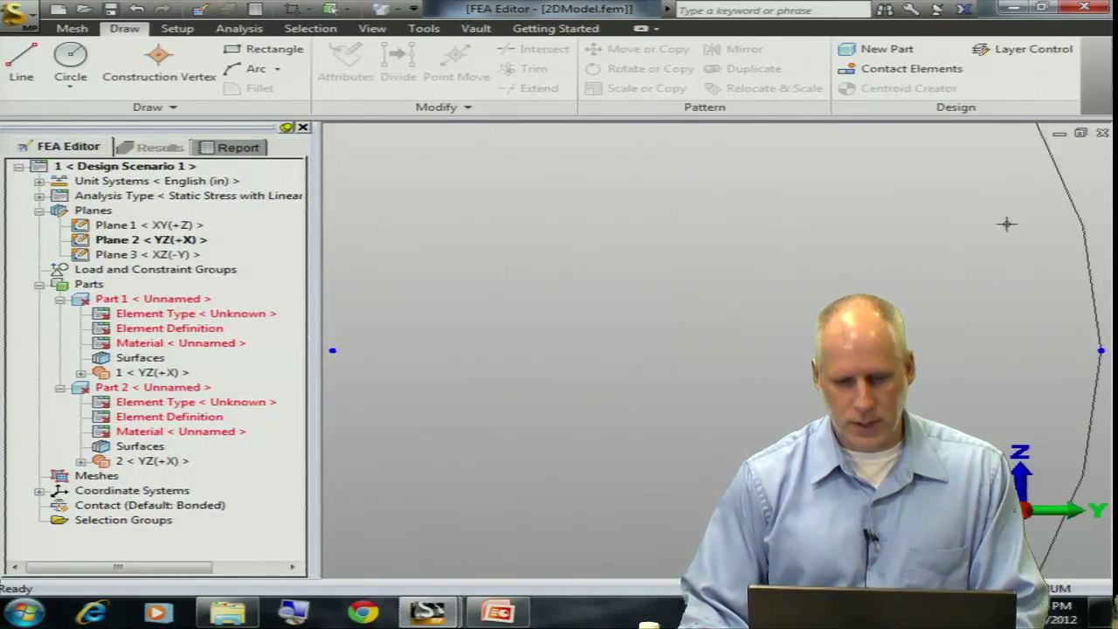
{"action": "double_click", "coordinate": [151, 239]}
{"action": "left_click", "coordinate": [480, 277]}
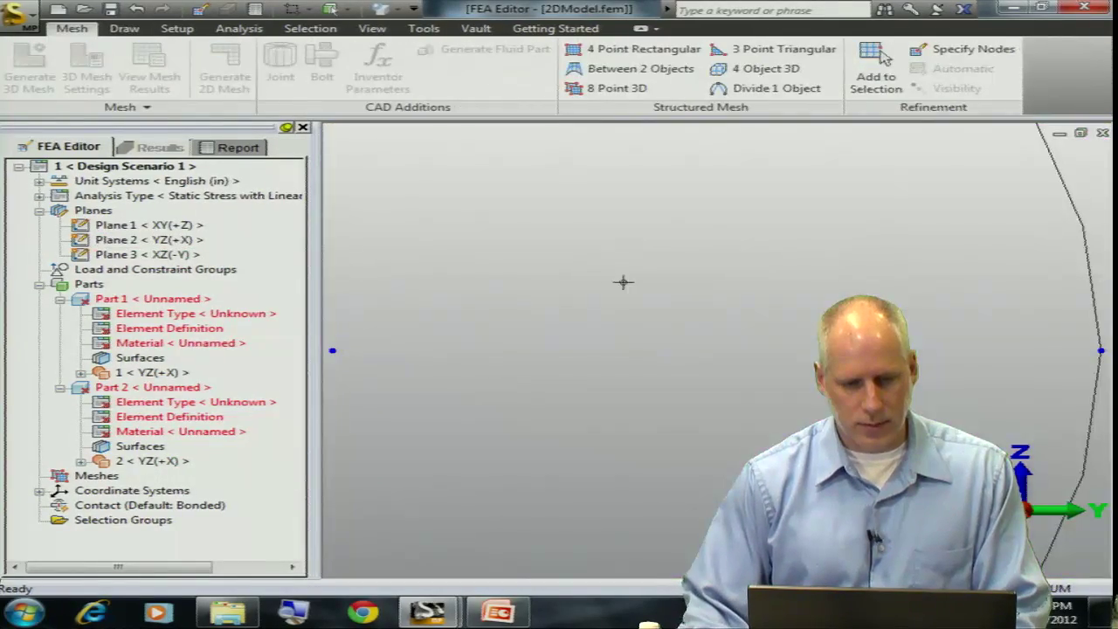
- Generate a quadrilateral 2D mesh with density 400 for the YZ(+X) sketches of both parts
{"action": "scroll", "coordinate": [648, 318], "scroll_direction": "down", "scroll_amount": 2}
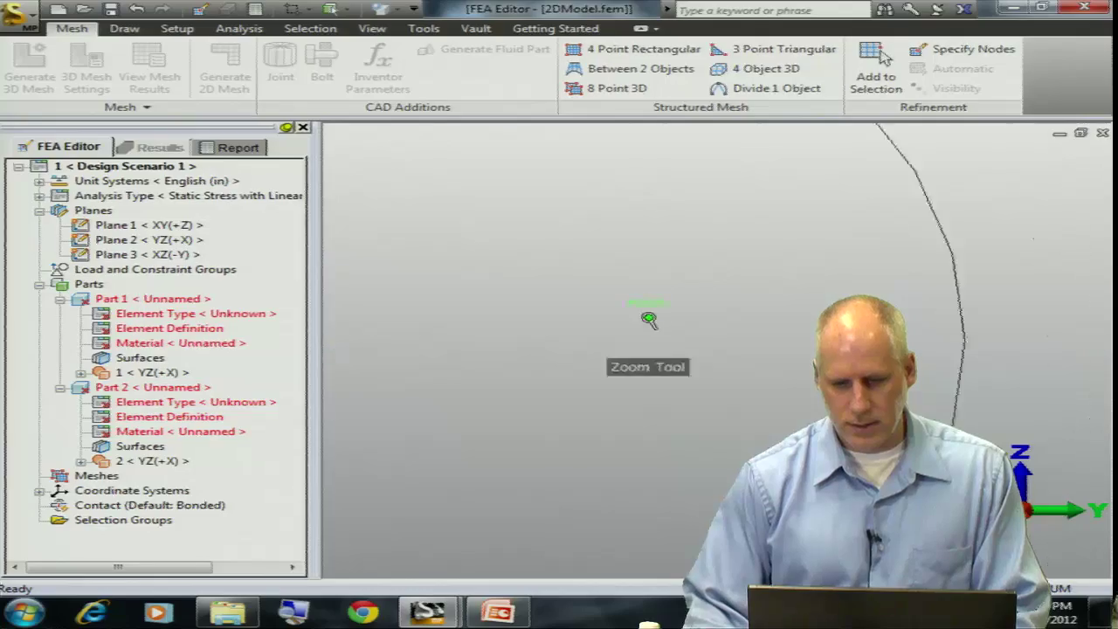
{"action": "scroll", "coordinate": [648, 318], "scroll_direction": "down", "scroll_amount": 8}
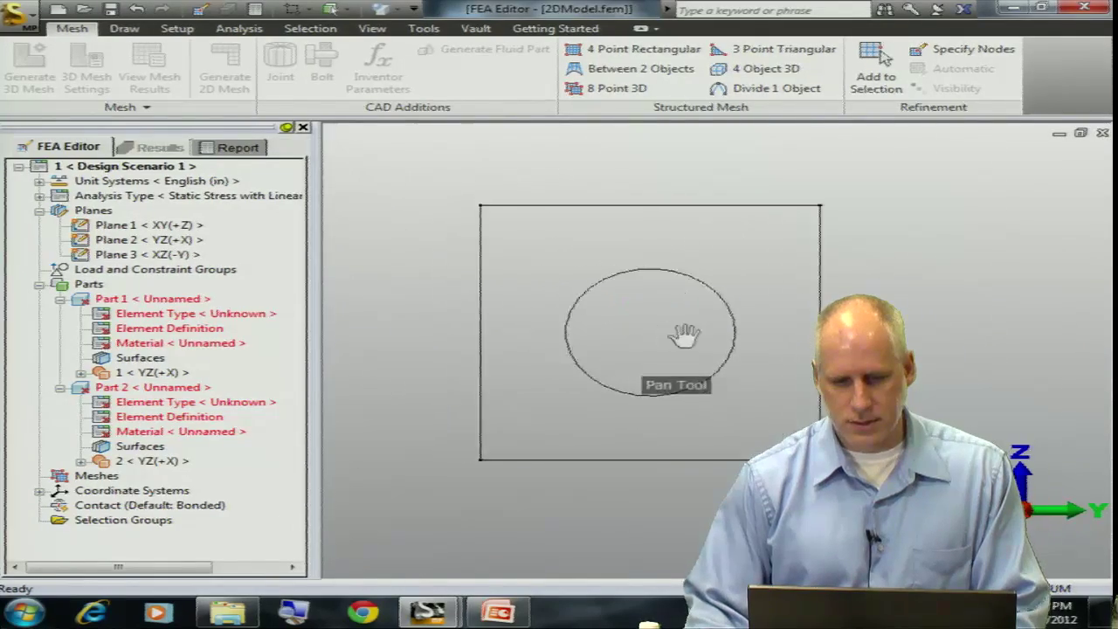
{"action": "middle_click_drag", "start_coordinate": [683, 334], "coordinate": [698, 330]}
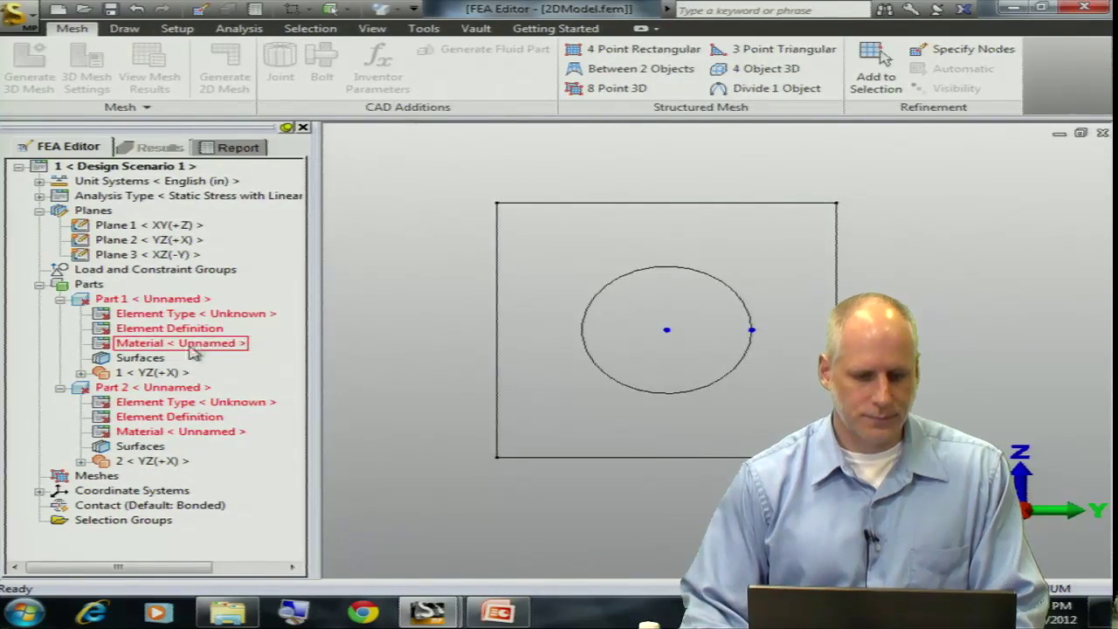
{"action": "left_click", "coordinate": [166, 372]}
{"action": "right_click", "coordinate": [168, 465]}
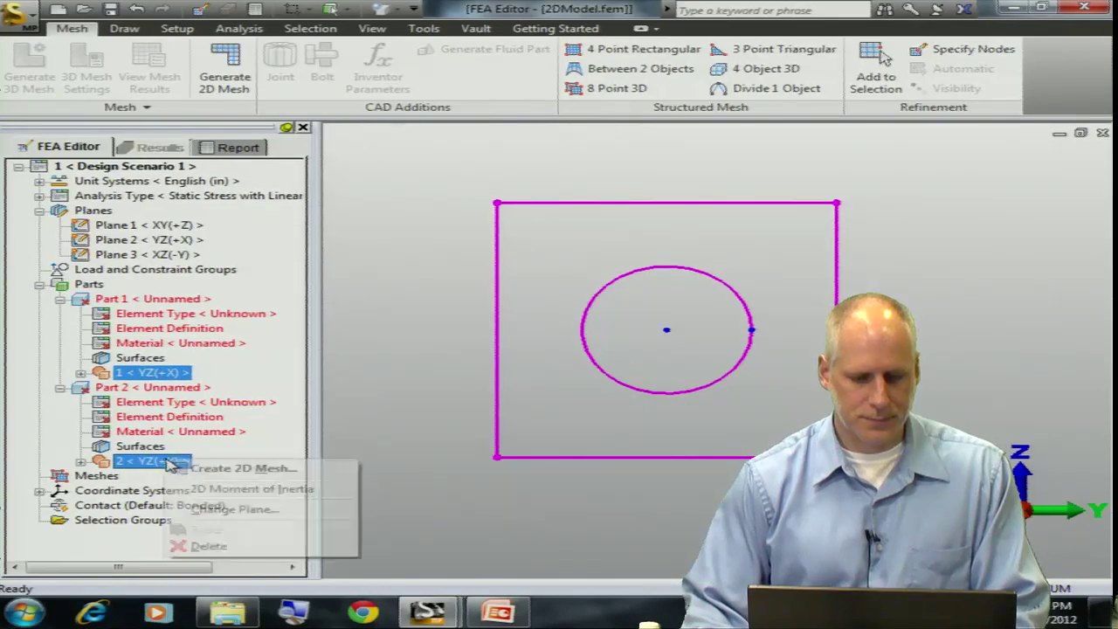
{"action": "left_click", "coordinate": [229, 466]}
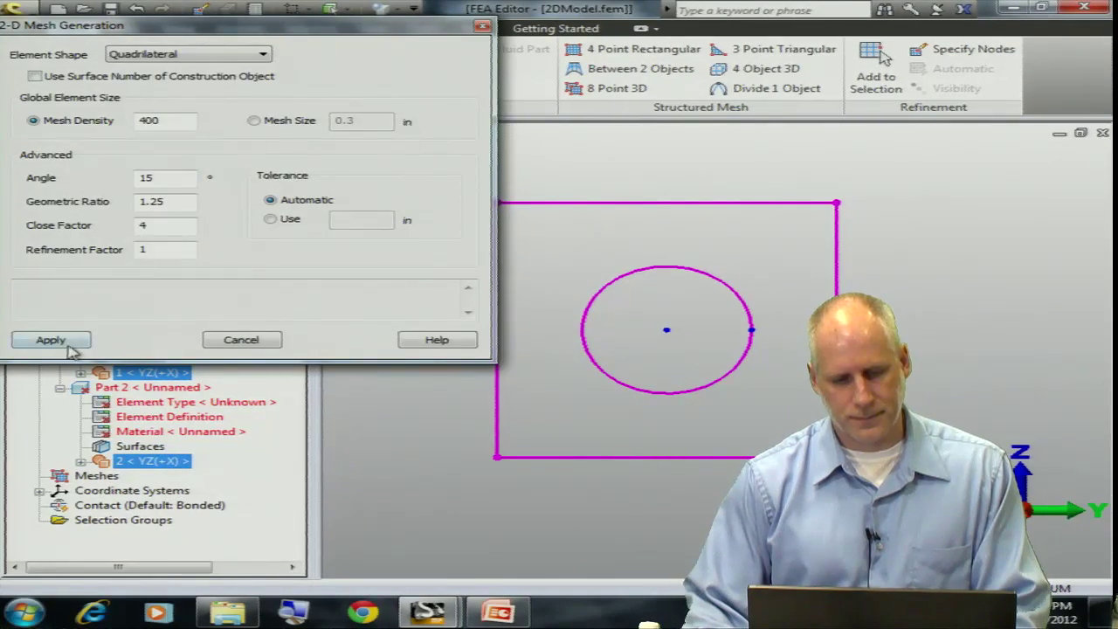
{"action": "left_click", "coordinate": [68, 343]}
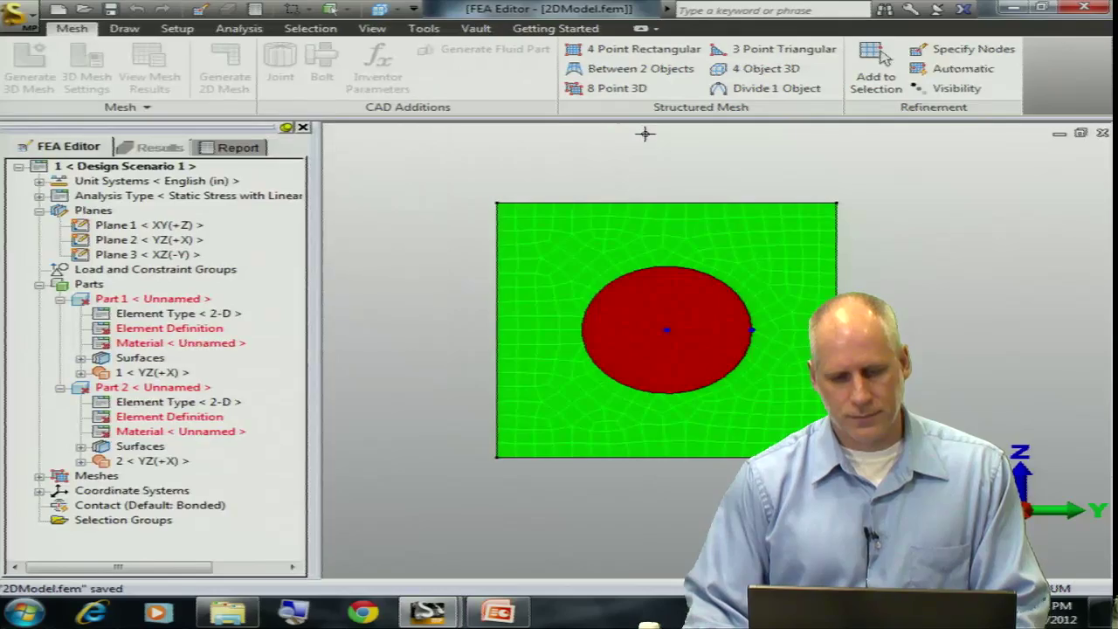
- Hide the construction objects and construction vertices, and inspect the mesh along the boundary between the disc and the plate
{"action": "left_click", "coordinate": [367, 29]}
{"action": "left_click", "coordinate": [267, 89]}
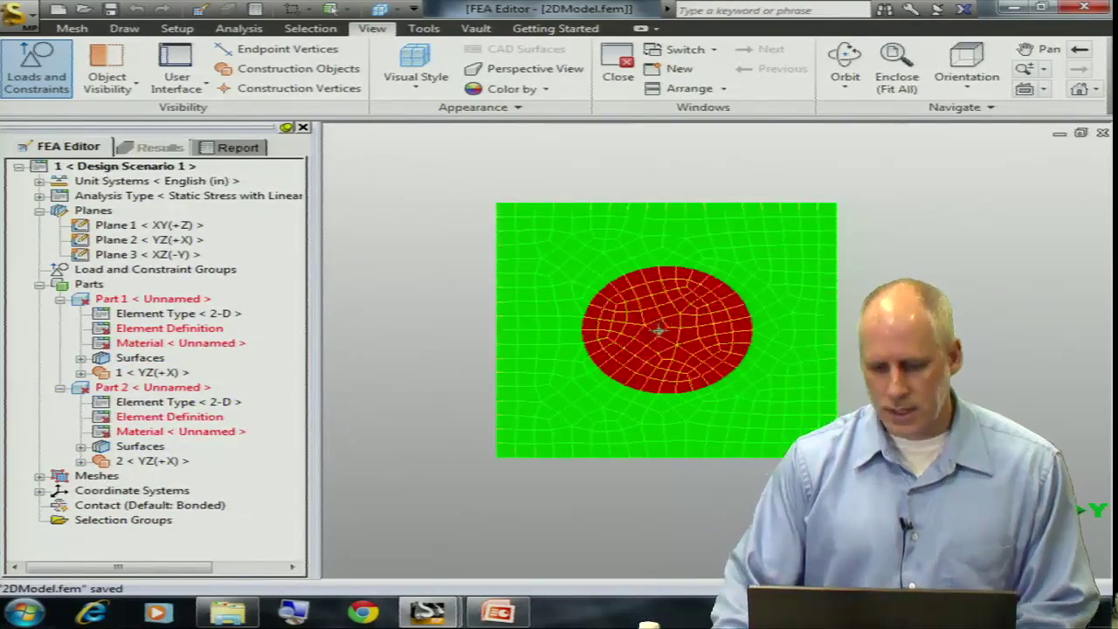
{"action": "scroll", "coordinate": [672, 268], "scroll_direction": "up", "scroll_amount": 5}
{"action": "scroll", "coordinate": [676, 269], "scroll_direction": "up", "scroll_amount": 5}
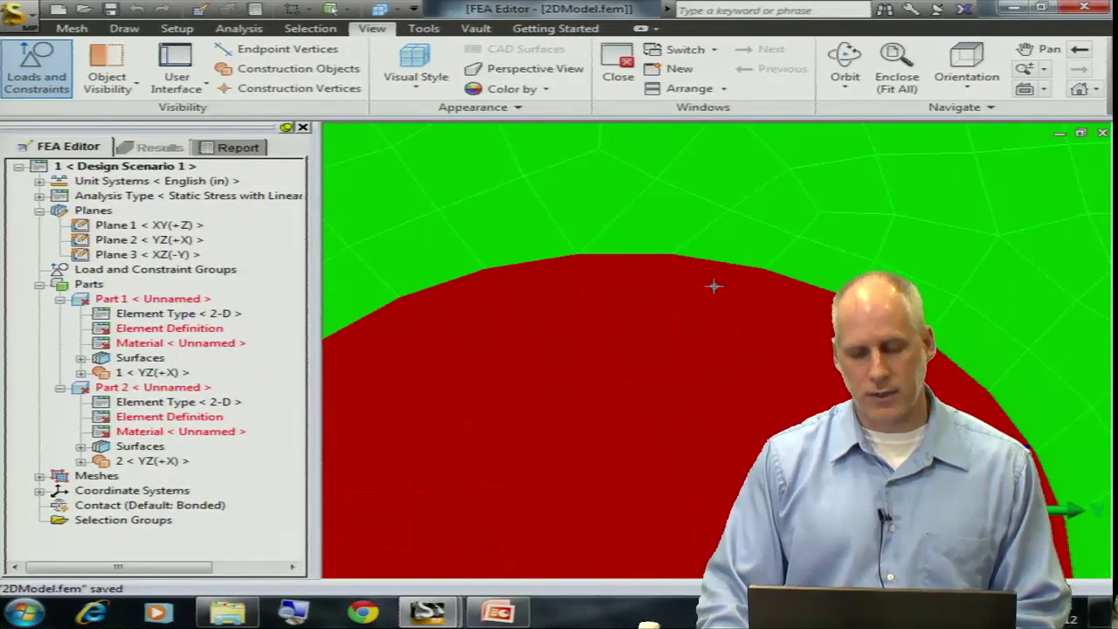
{"action": "scroll", "coordinate": [696, 350], "scroll_direction": "down", "scroll_amount": 4}
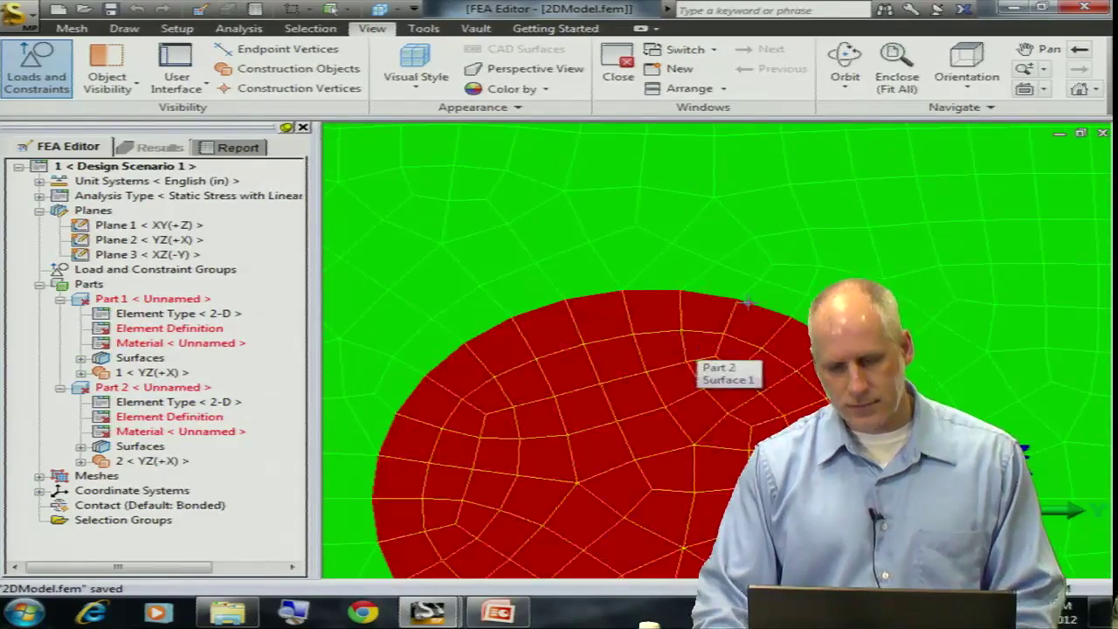
{"action": "scroll", "coordinate": [524, 359], "scroll_direction": "down", "scroll_amount": 2}
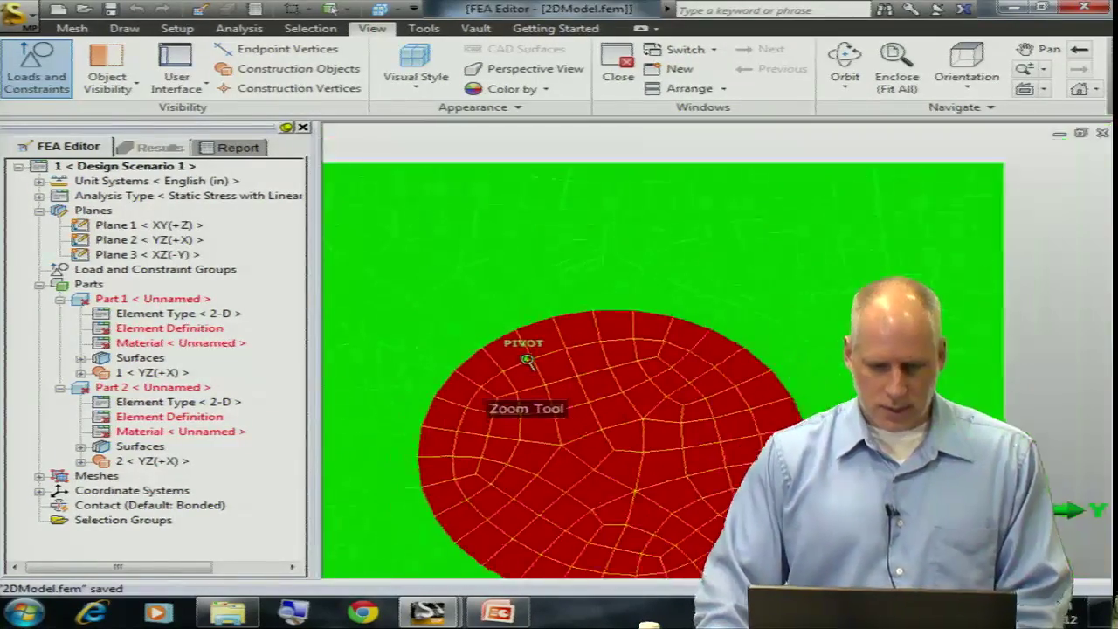
{"action": "scroll", "coordinate": [526, 359], "scroll_direction": "down", "scroll_amount": 3}
{"action": "middle_click_drag", "start_coordinate": [524, 358], "coordinate": [629, 319]}
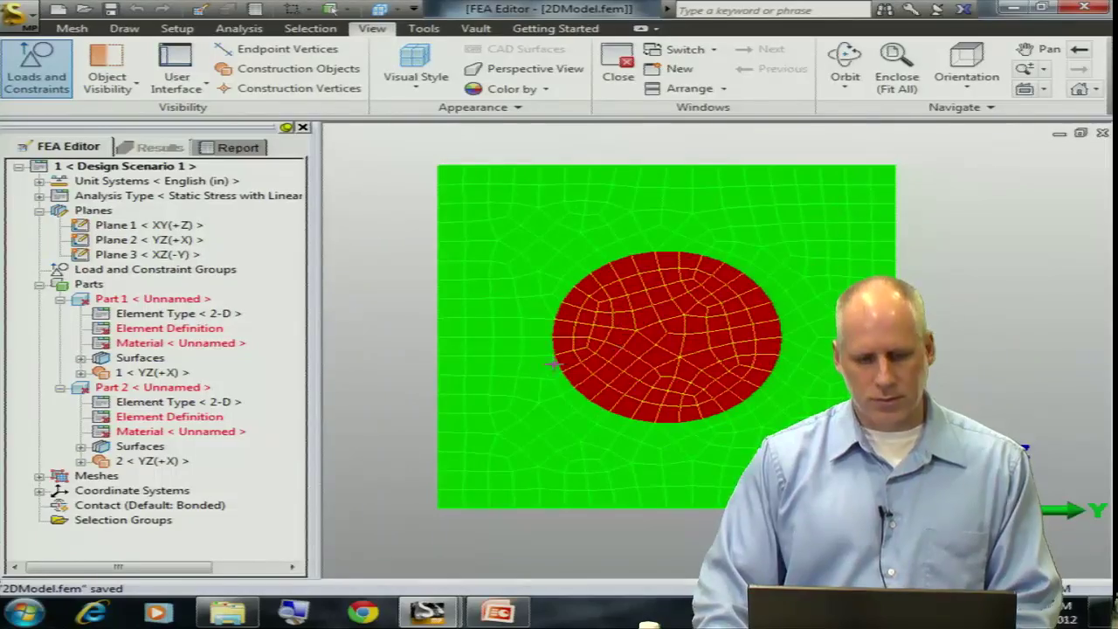
- Set the element definition thickness of both parts to .25 in, with plane stress geometry
{"action": "right_click", "coordinate": [214, 422]}
{"action": "left_click", "coordinate": [297, 423]}
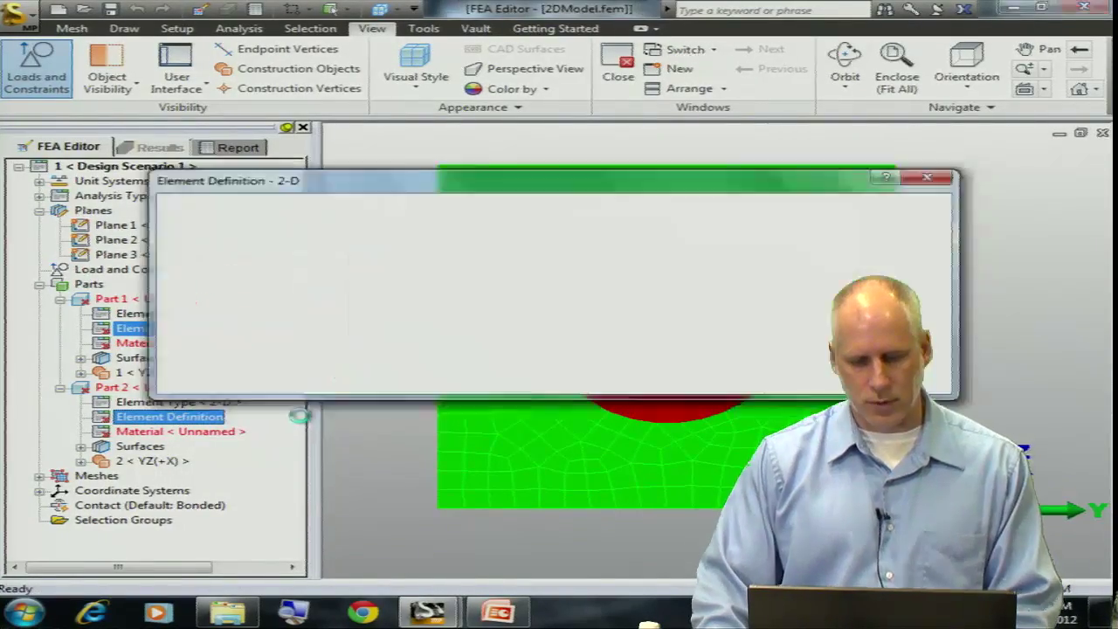
{"action": "type", "text": "2"}
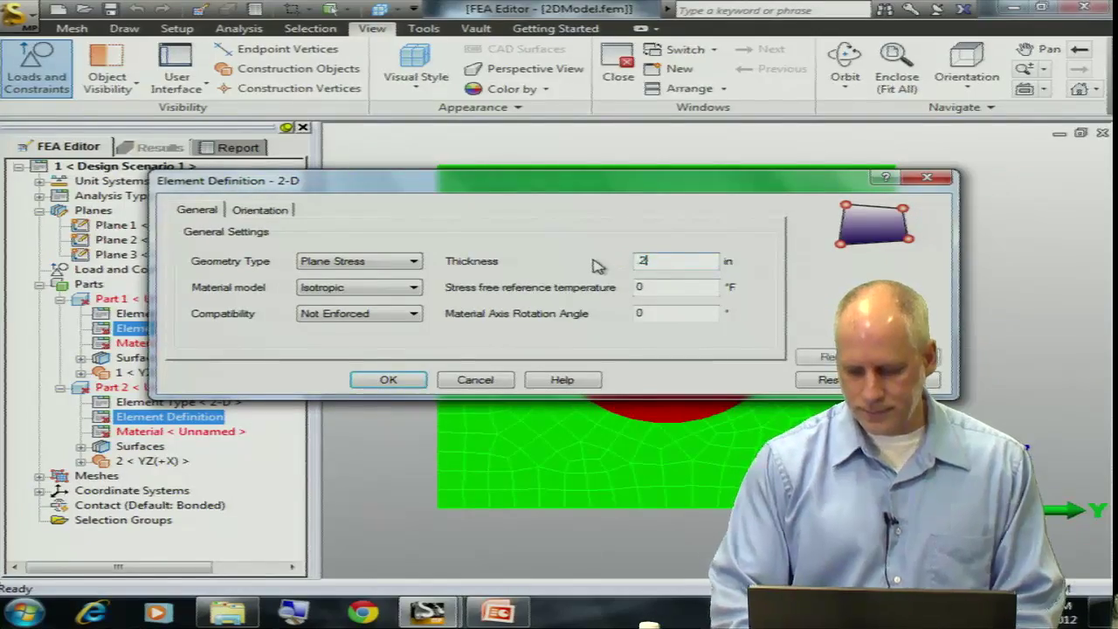
{"action": "type", "text": "5"}
{"action": "left_click", "coordinate": [388, 380]}
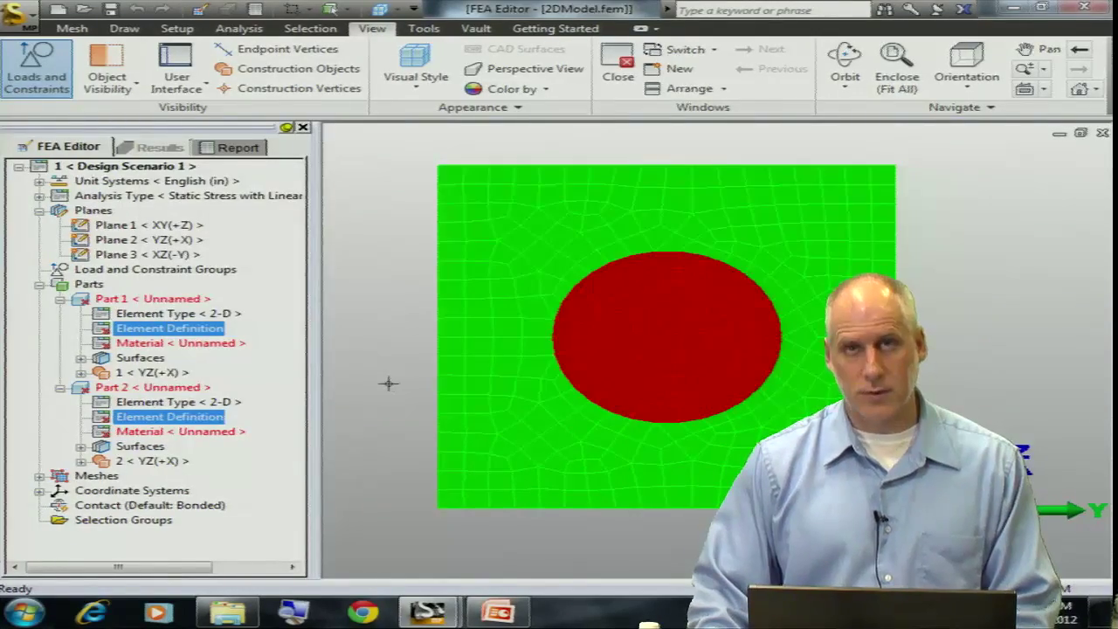
- Assign Steel (ASTM - A36) from the Autodesk Simulation Material Library to both parts
{"action": "right_click", "coordinate": [164, 436]}
{"action": "left_click", "coordinate": [202, 441]}
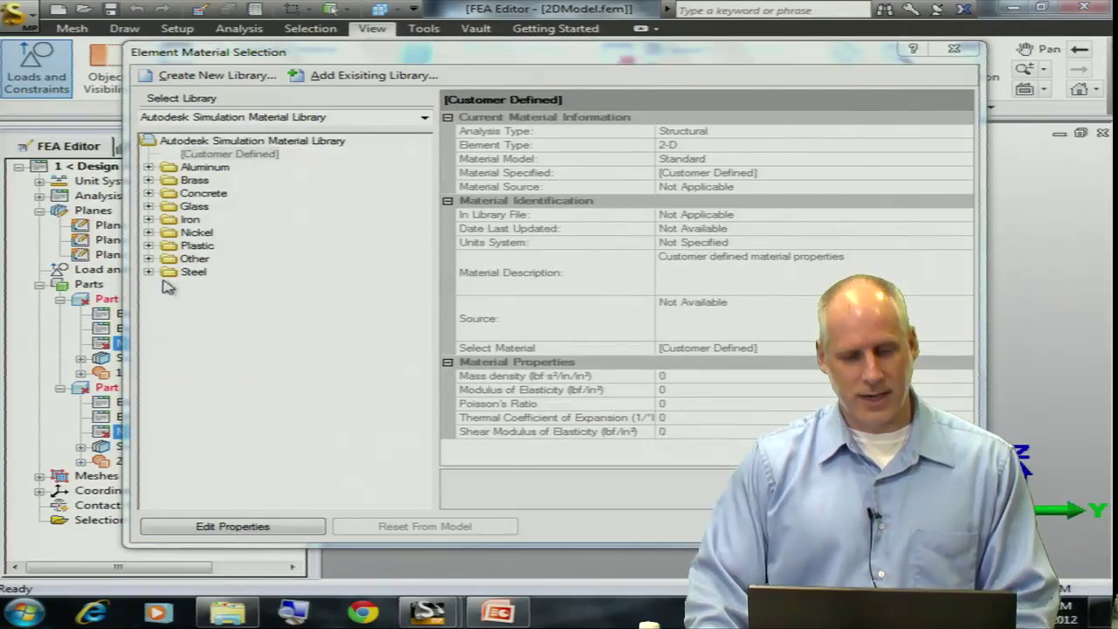
{"action": "left_click", "coordinate": [148, 272]}
{"action": "left_click", "coordinate": [169, 298]}
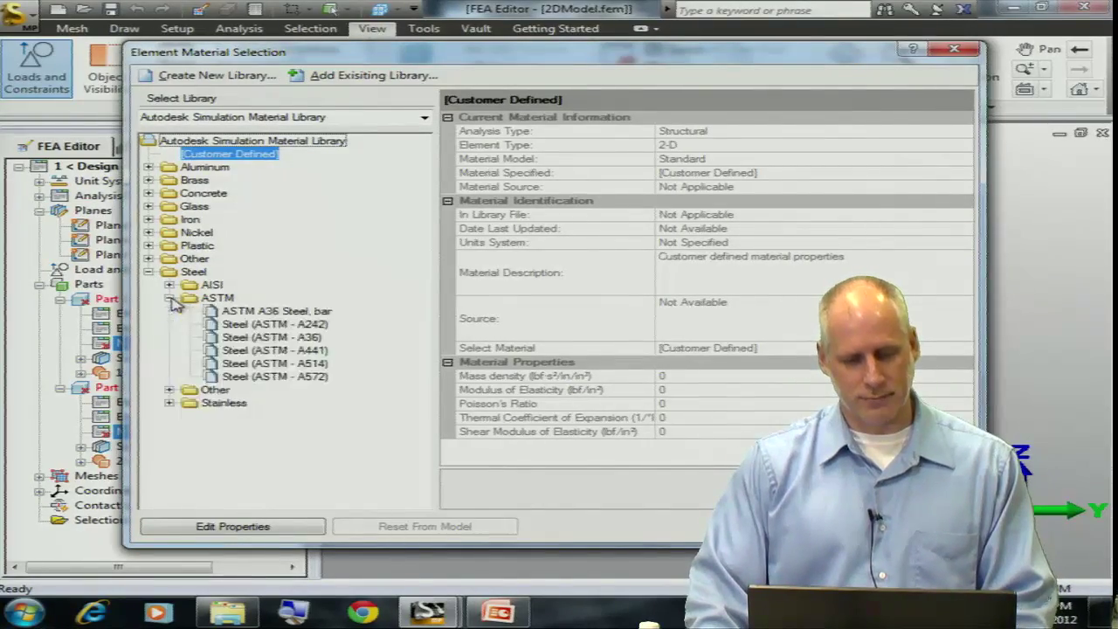
{"action": "left_click", "coordinate": [264, 338]}
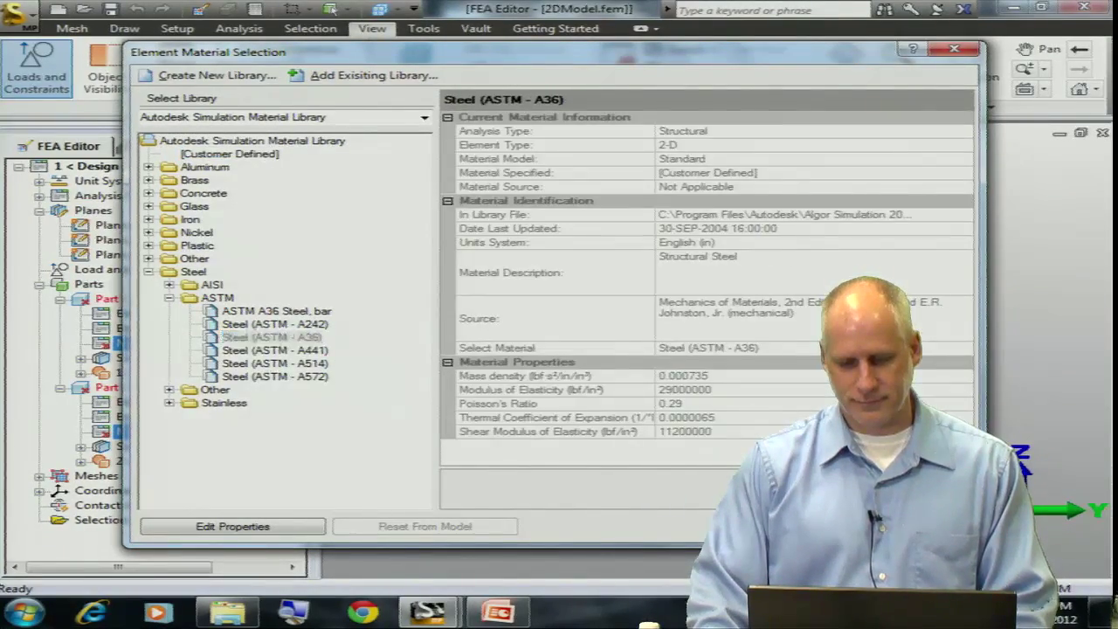
{"action": "key", "text": "Return"}
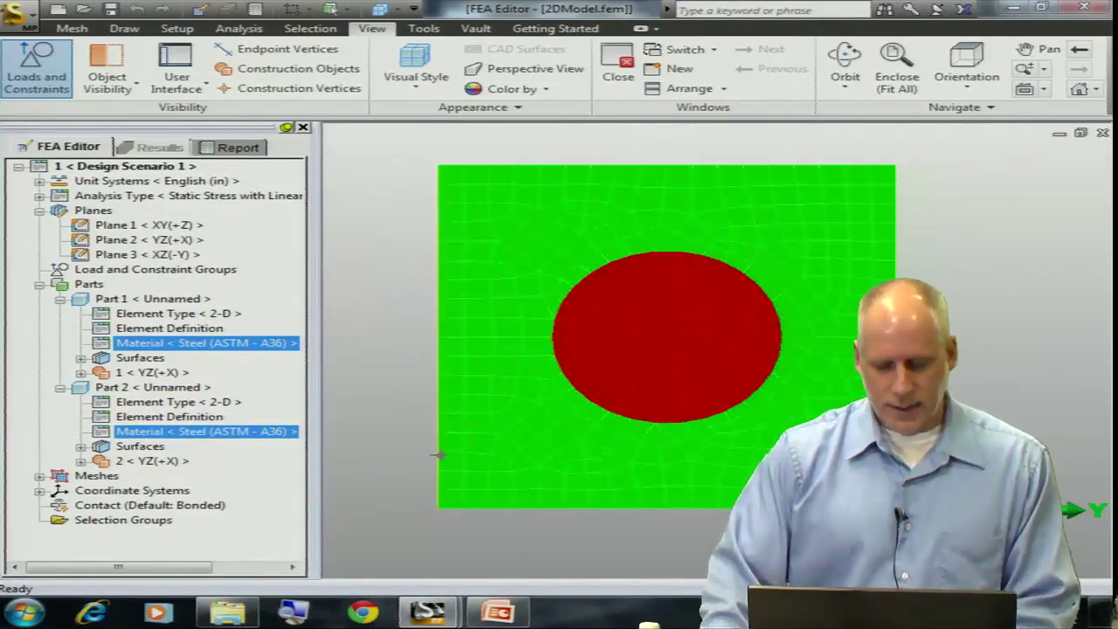
- Hide Part 2 and inquire which surface number belongs to the circular hole edge of Part 1
{"action": "right_click", "coordinate": [122, 388]}
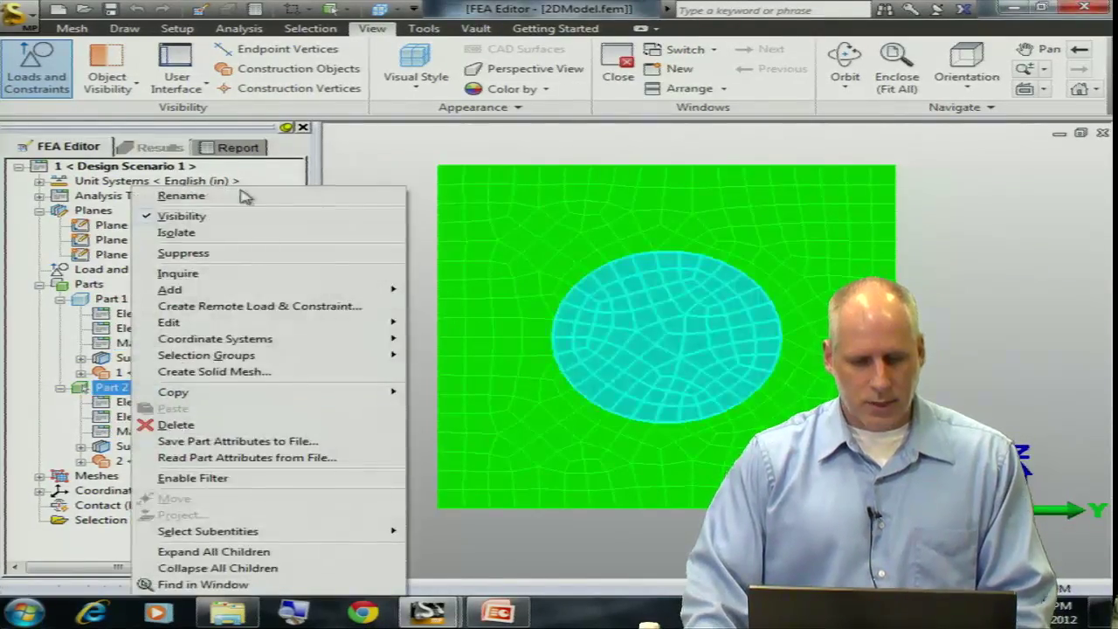
{"action": "left_click", "coordinate": [188, 215]}
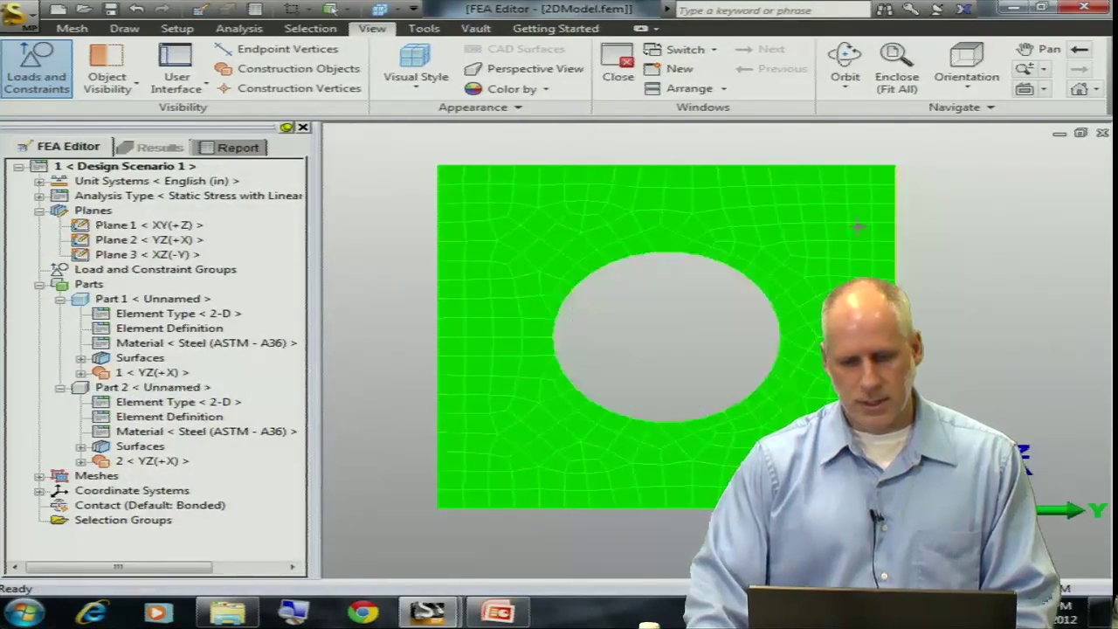
{"action": "left_click", "coordinate": [347, 11]}
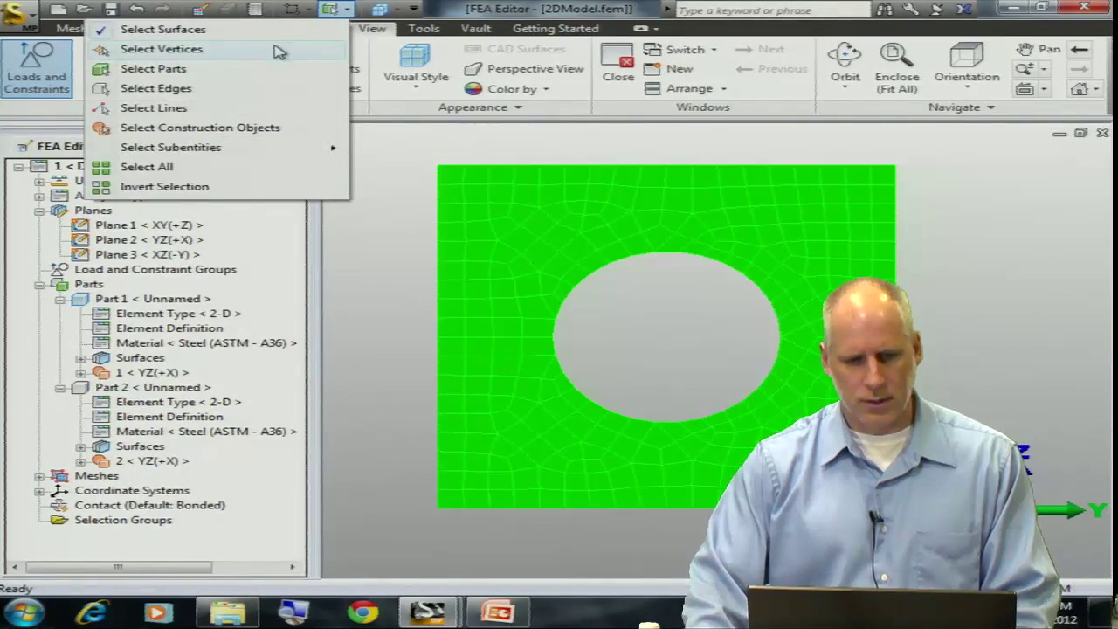
{"action": "left_click", "coordinate": [156, 89]}
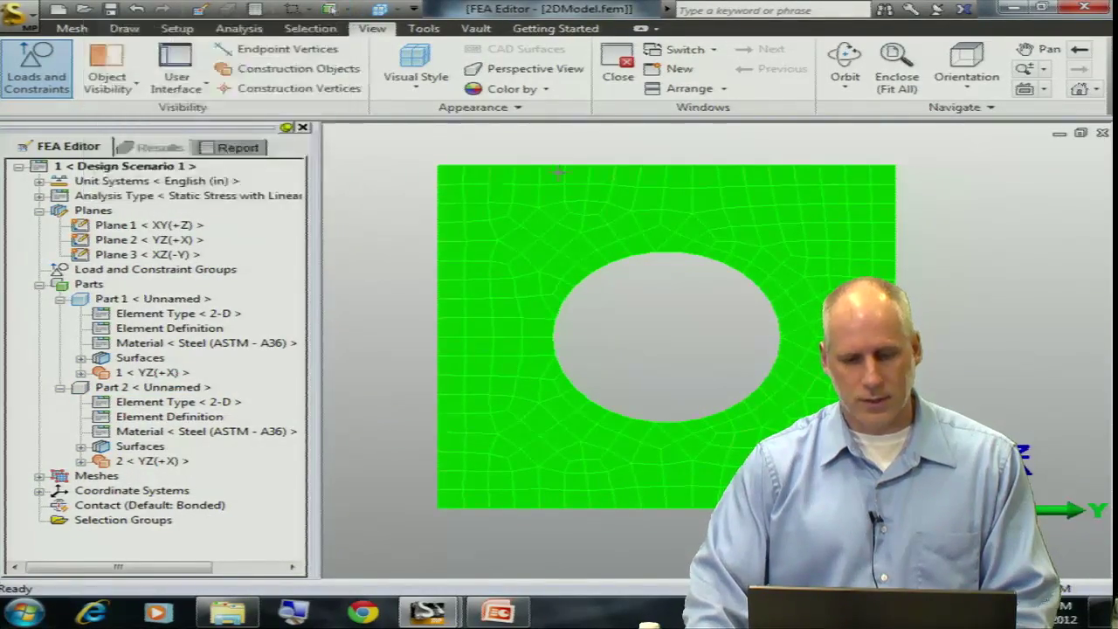
{"action": "left_click", "coordinate": [643, 271]}
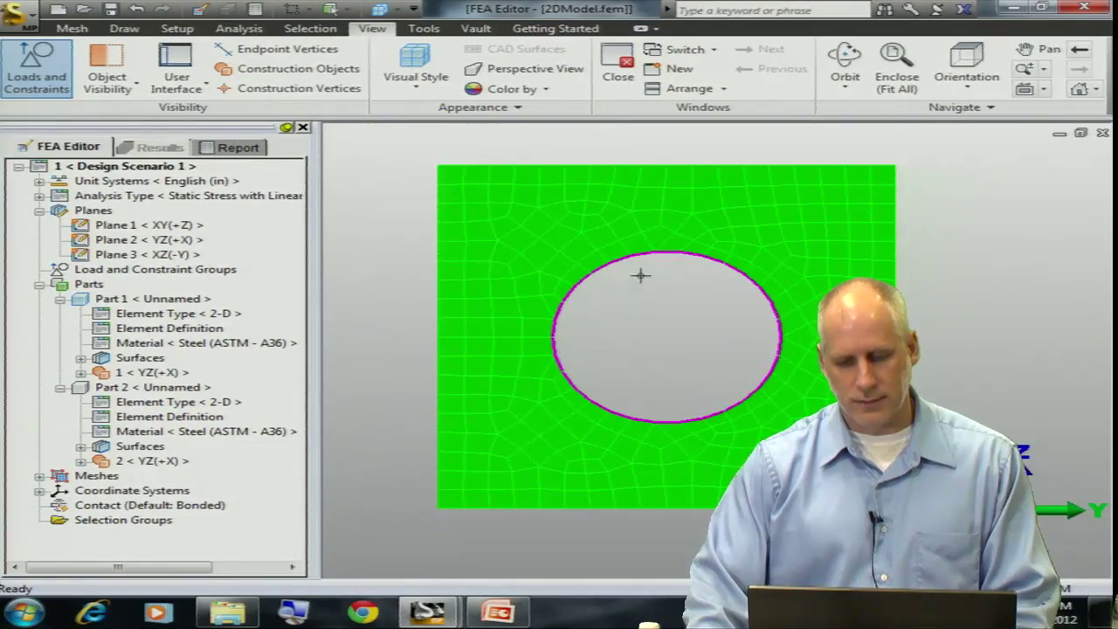
{"action": "right_click", "coordinate": [641, 275]}
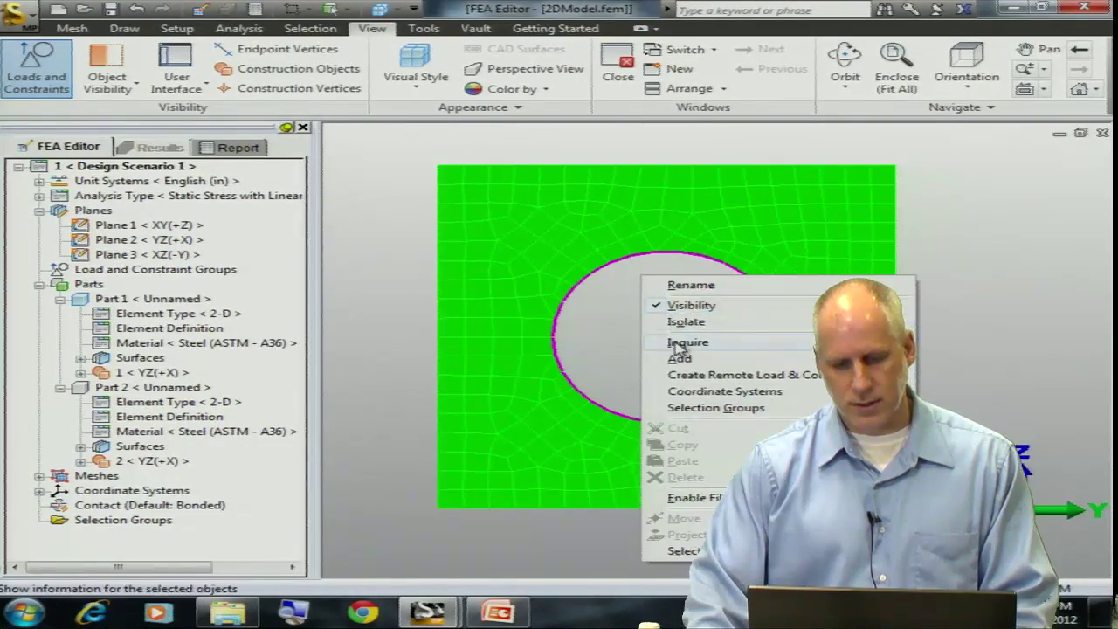
{"action": "left_click", "coordinate": [636, 352]}
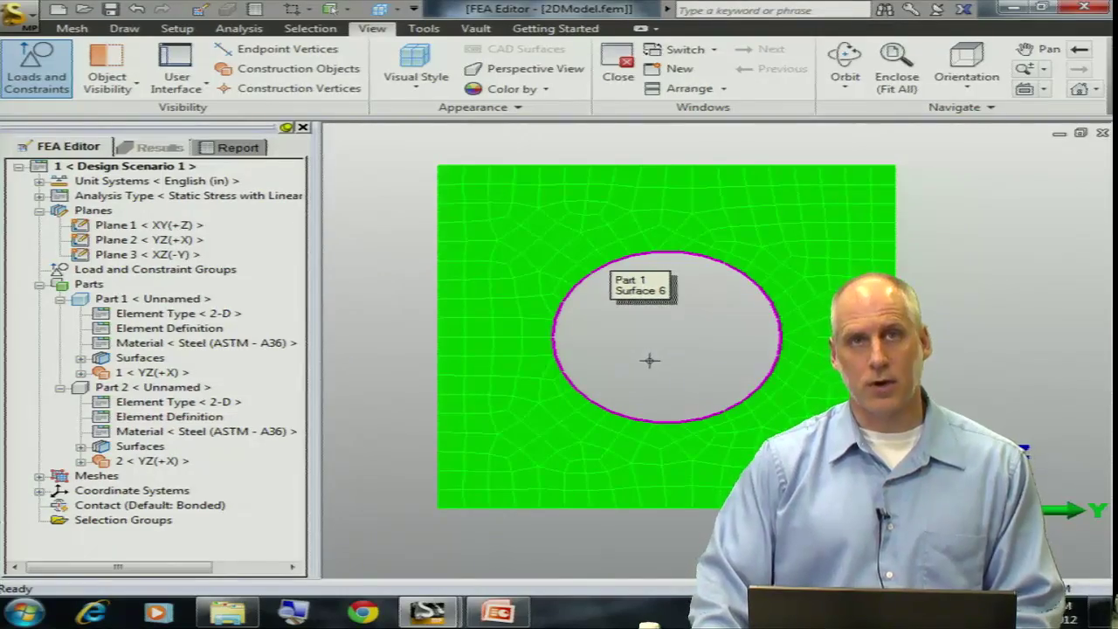
- Show Part 2 with Part 1 hidden, inquire the surface number of the disc's outer edge, and restore Part 1's visibility
{"action": "right_click", "coordinate": [98, 391]}
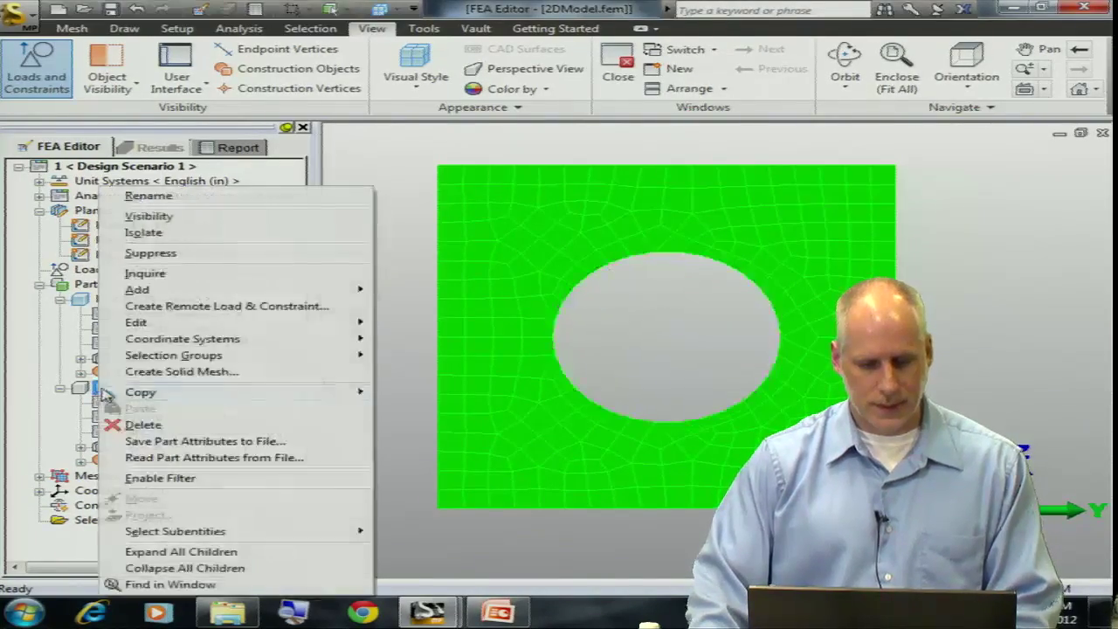
{"action": "left_click", "coordinate": [131, 217]}
{"action": "left_click", "coordinate": [125, 299]}
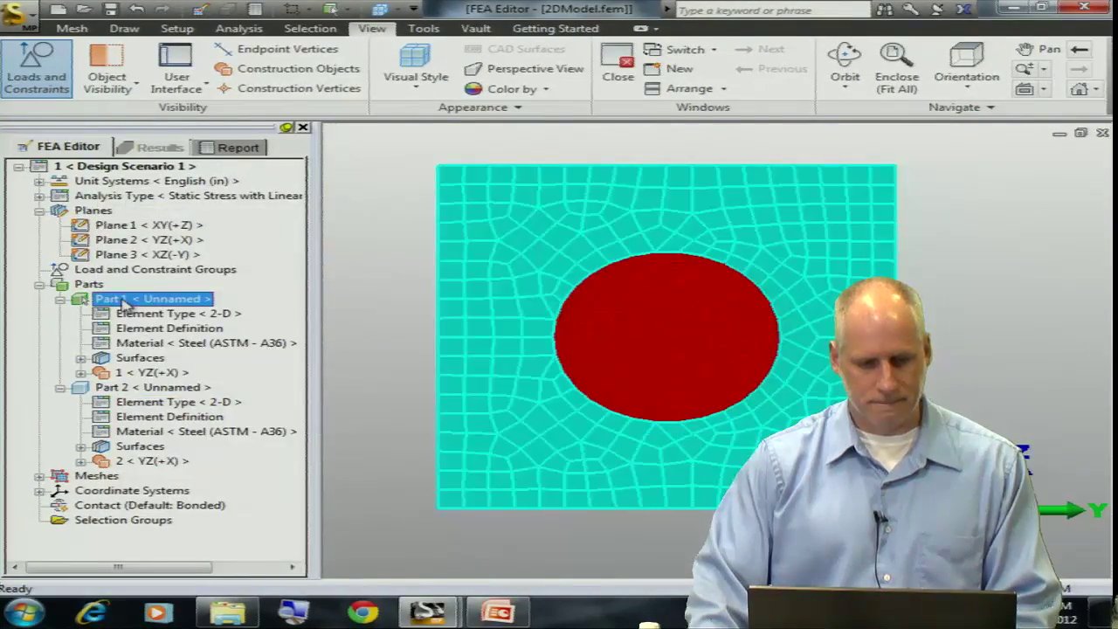
{"action": "right_click", "coordinate": [127, 299]}
{"action": "left_click", "coordinate": [171, 217]}
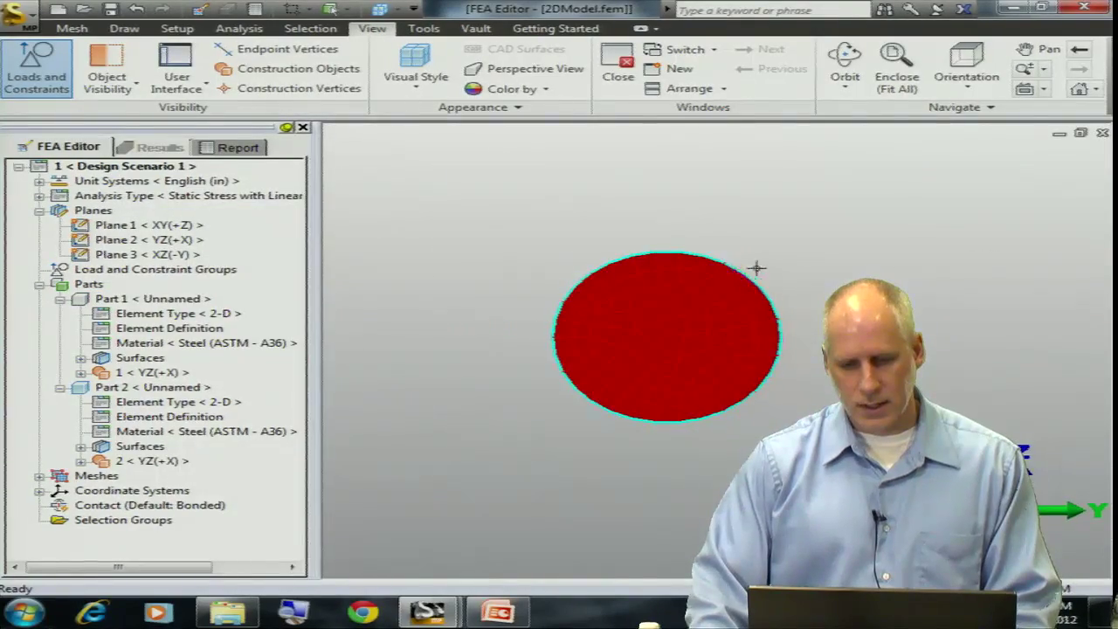
{"action": "right_click", "coordinate": [803, 258]}
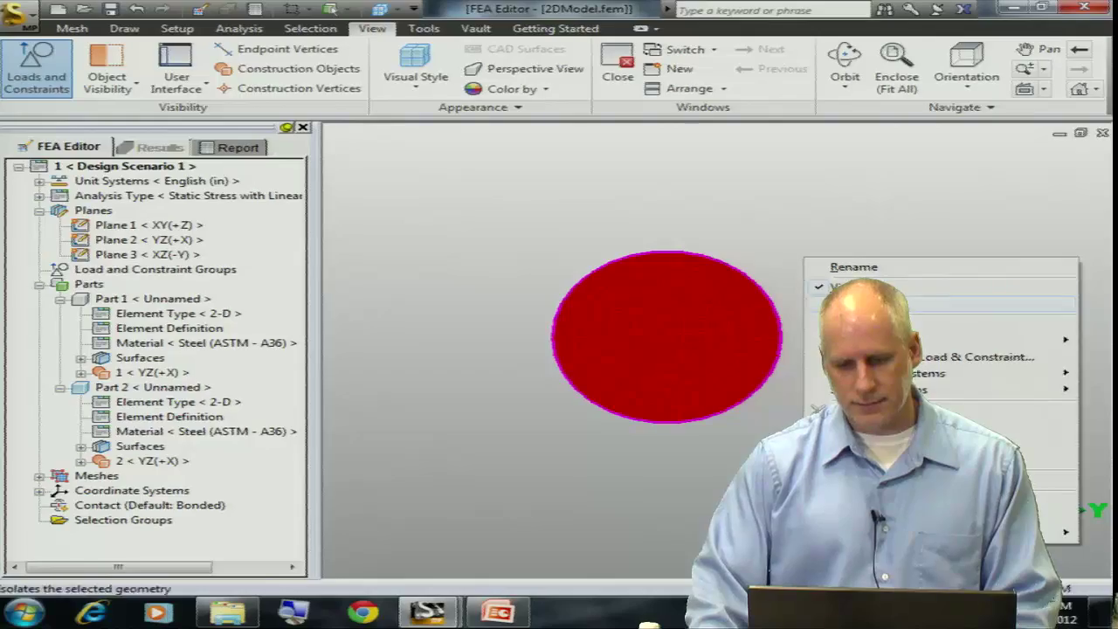
{"action": "left_click", "coordinate": [838, 304]}
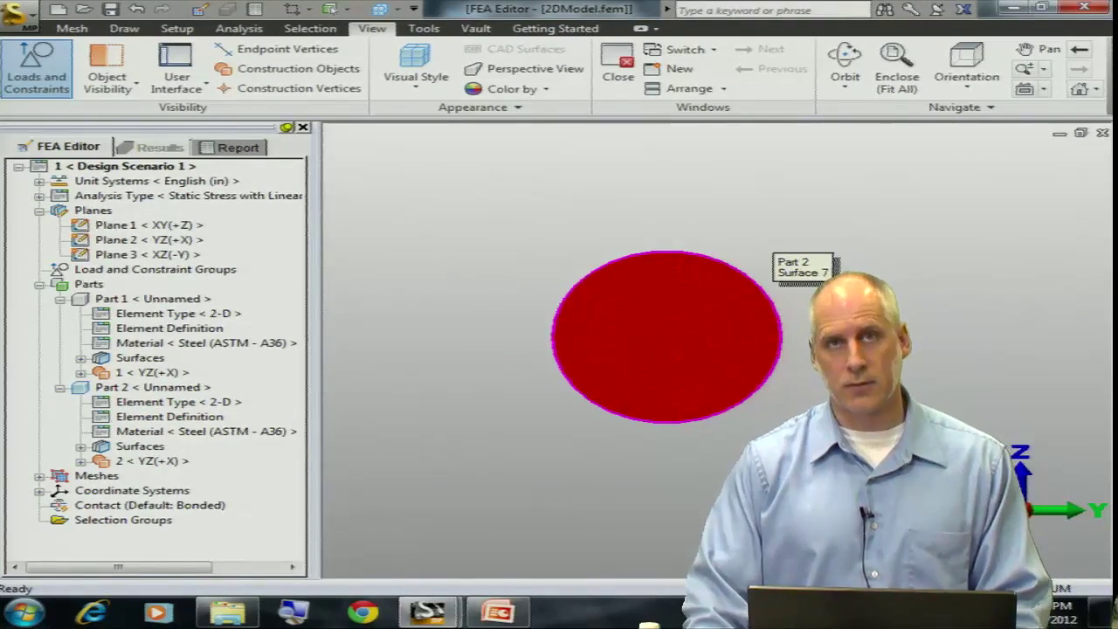
{"action": "left_click", "coordinate": [99, 302]}
{"action": "right_click", "coordinate": [99, 301]}
{"action": "left_click", "coordinate": [144, 216]}
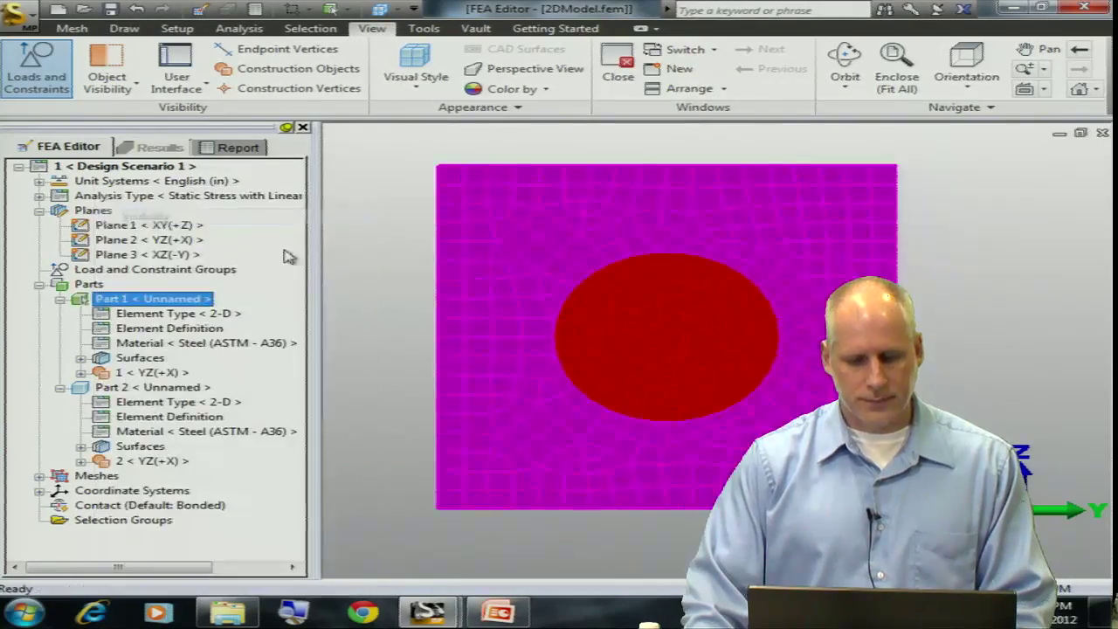
- Create a Shrink Fit/Sliding contact between Surface 6 of Part 1 and Surface 7 of Part 2
{"action": "left_click", "coordinate": [80, 358]}
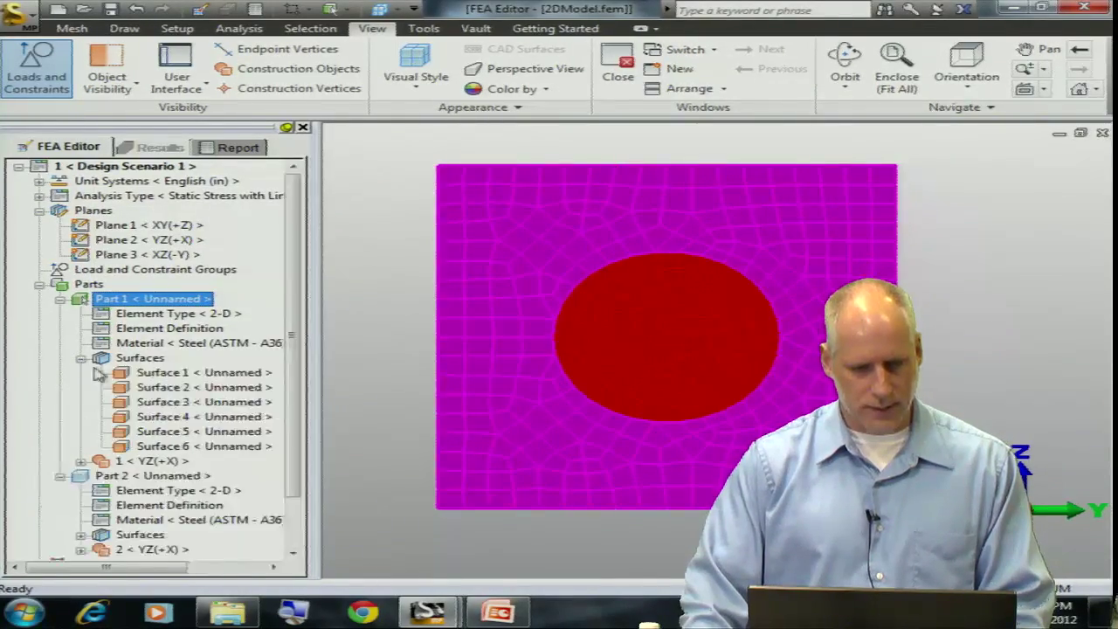
{"action": "scroll", "coordinate": [246, 424], "scroll_direction": "down", "scroll_amount": 2}
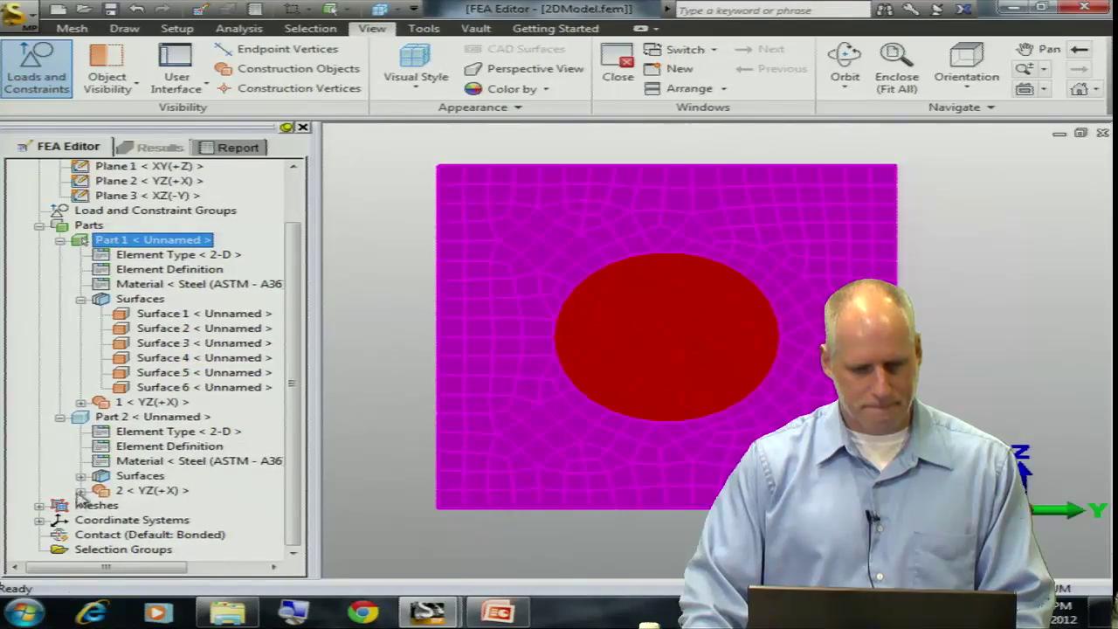
{"action": "left_click", "coordinate": [81, 475]}
{"action": "left_click", "coordinate": [203, 387]}
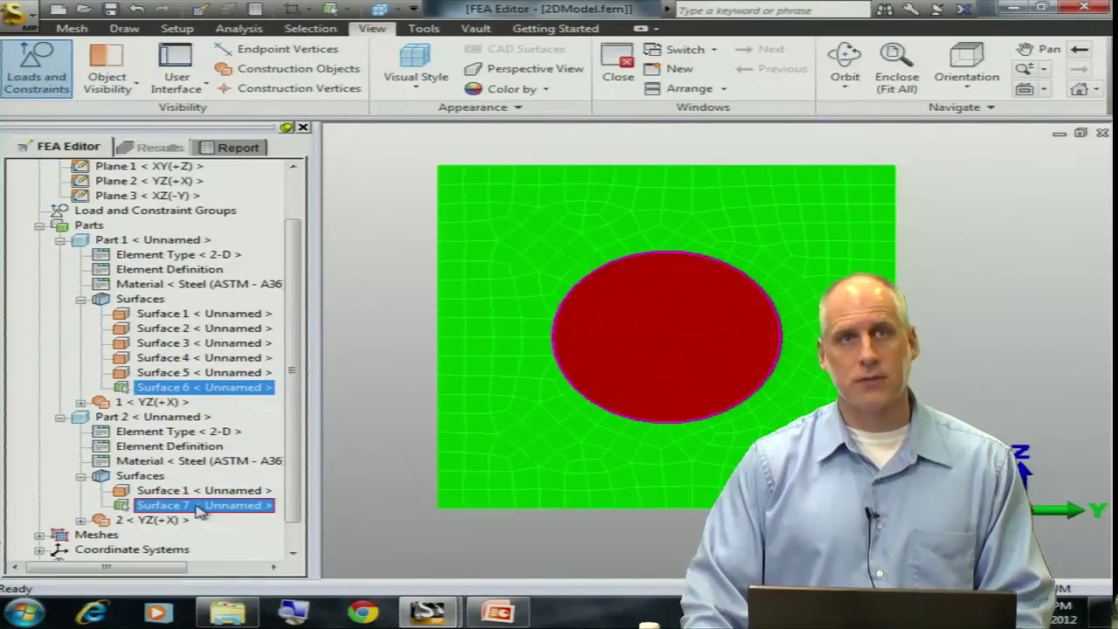
{"action": "right_click", "coordinate": [209, 393]}
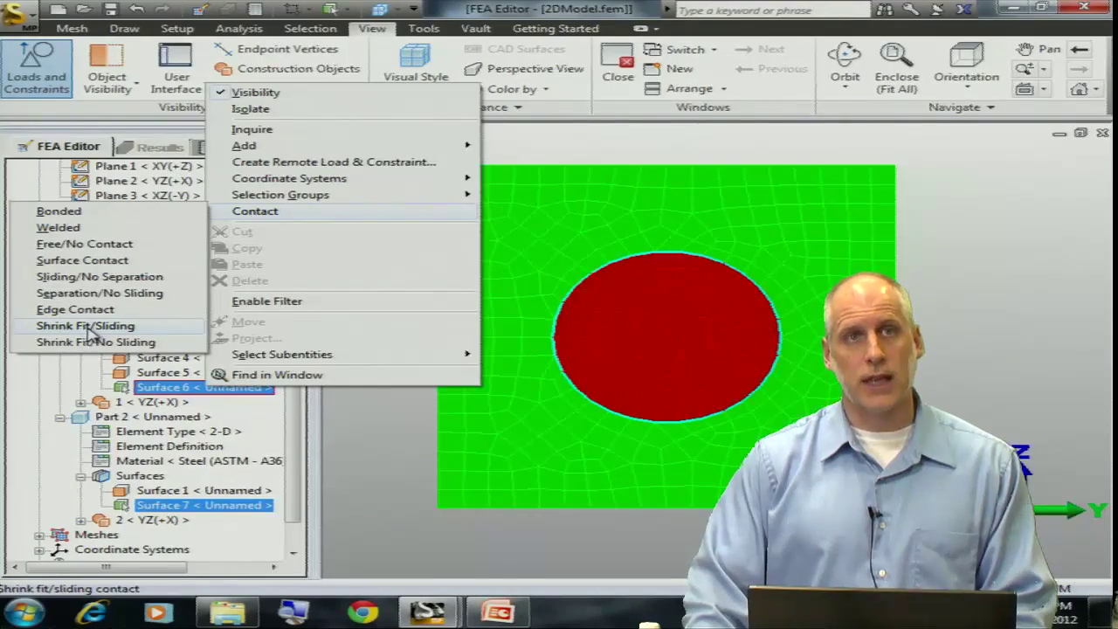
{"action": "left_click", "coordinate": [86, 326]}
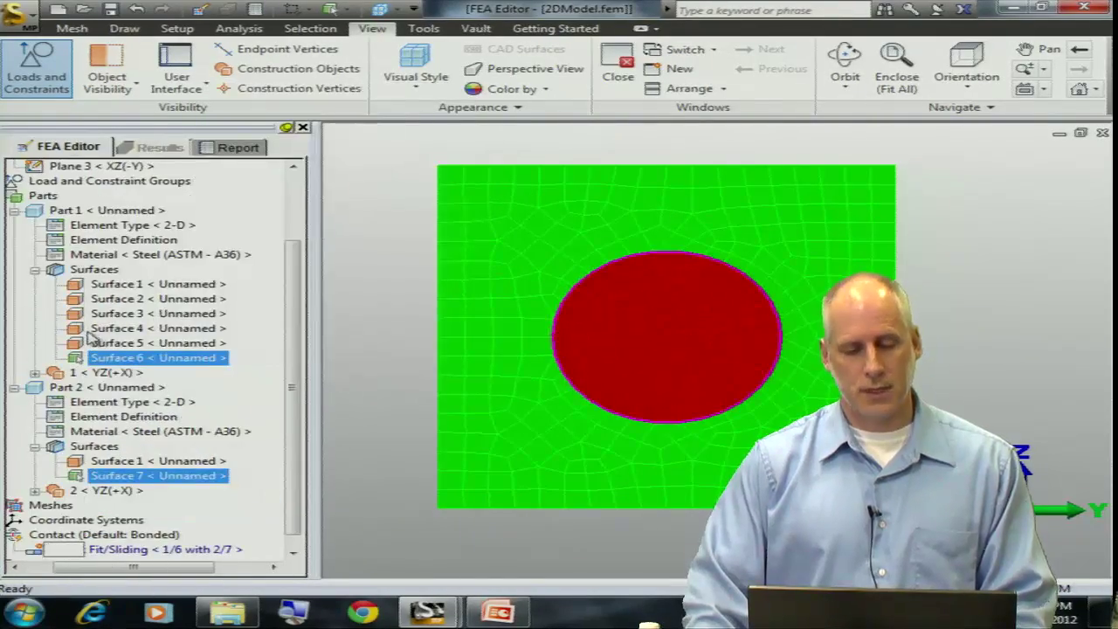
- Set the interference of the Shrink Fit/Sliding contact pair to .1 in
{"action": "left_click_drag", "start_coordinate": [298, 428], "coordinate": [300, 456]}
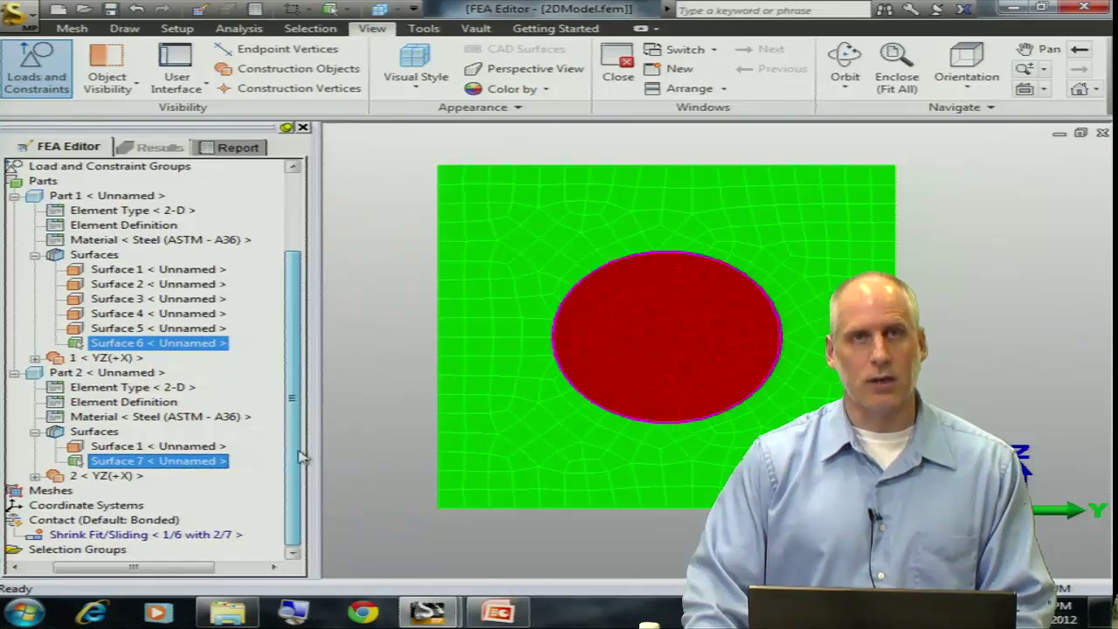
{"action": "left_click", "coordinate": [232, 533]}
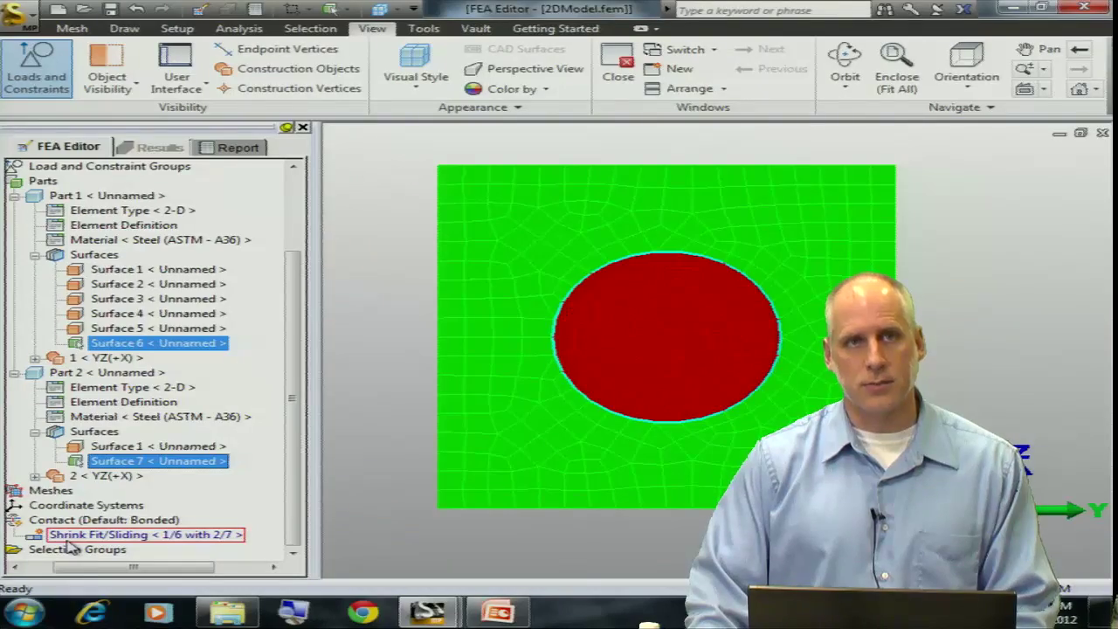
{"action": "right_click", "coordinate": [125, 542]}
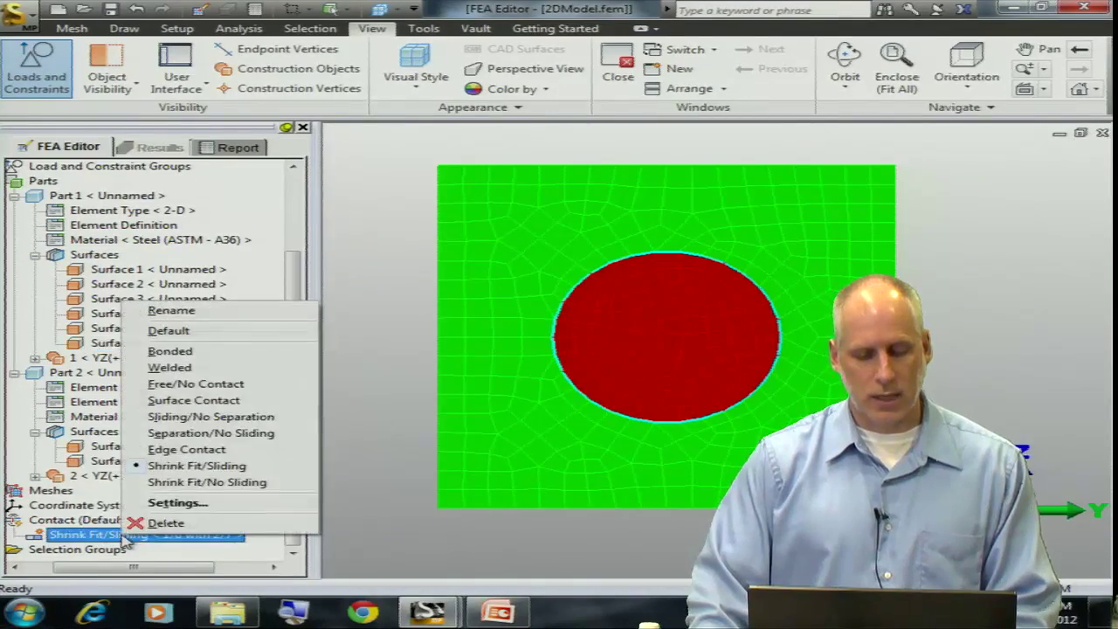
{"action": "left_click", "coordinate": [194, 504]}
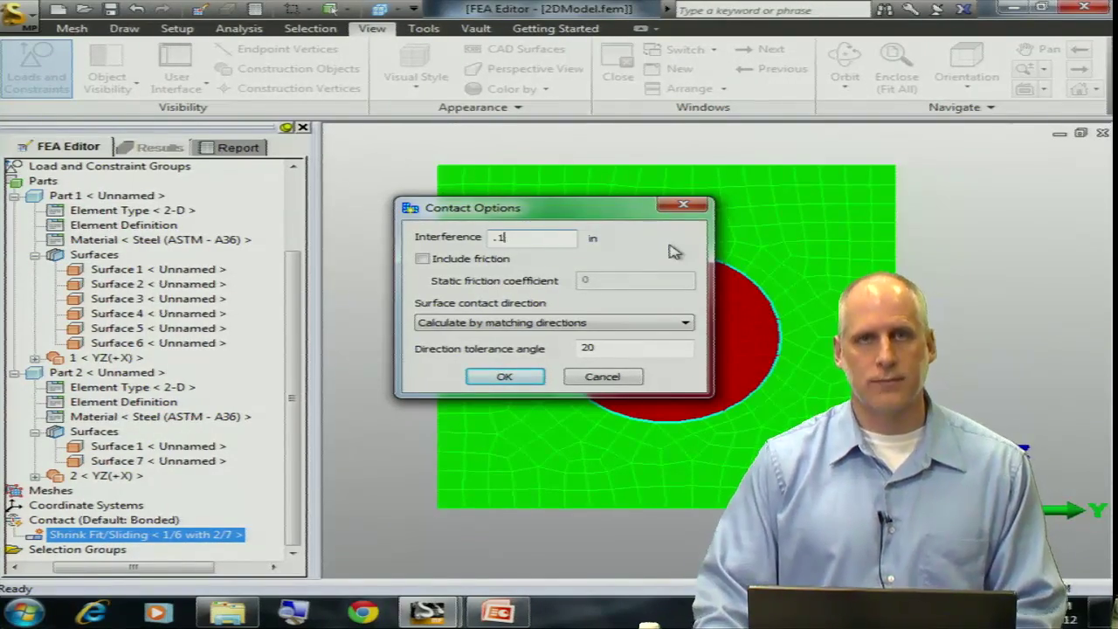
{"action": "left_click", "coordinate": [522, 379]}
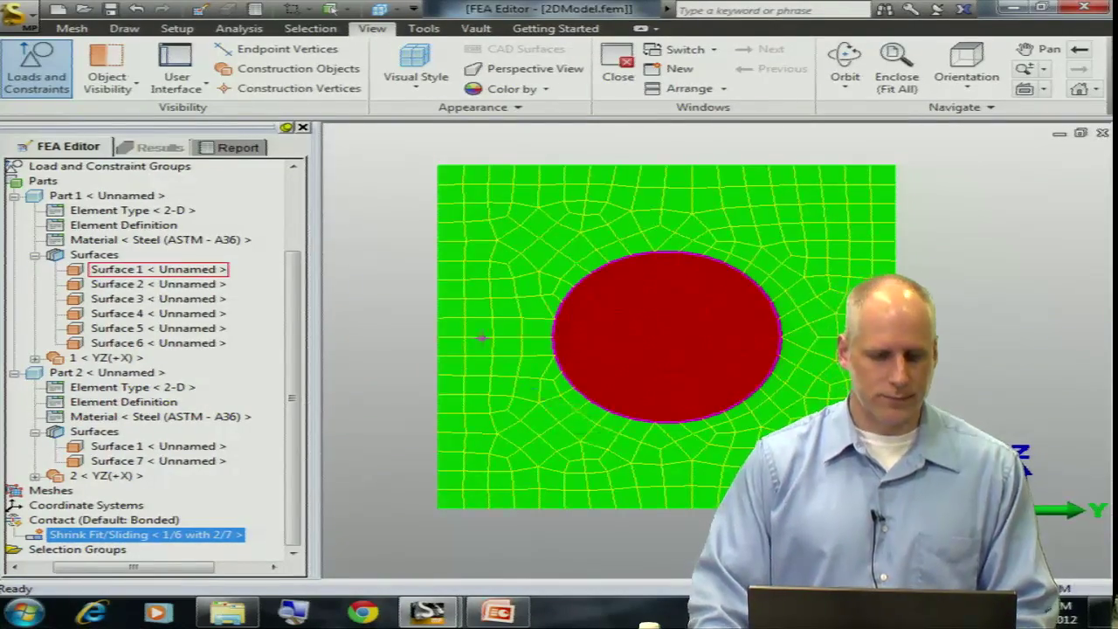
- Apply a fixed surface general constraint to the plate's bottom edge, Surface 5 of Part 1
{"action": "left_click", "coordinate": [290, 9]}
{"action": "left_click", "coordinate": [543, 508]}
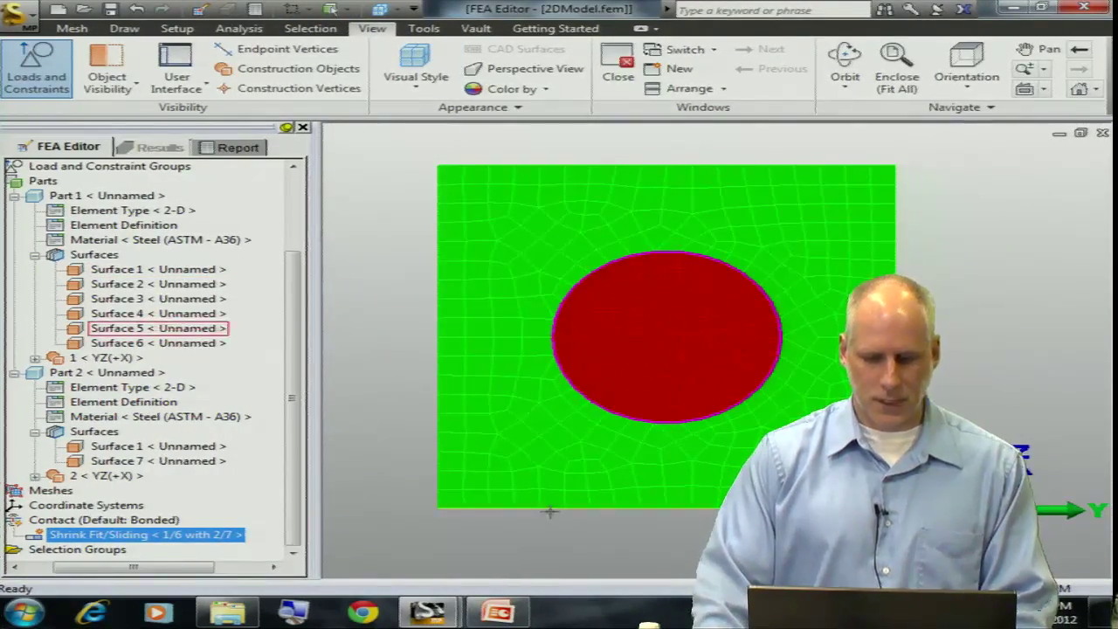
{"action": "right_click", "coordinate": [568, 536]}
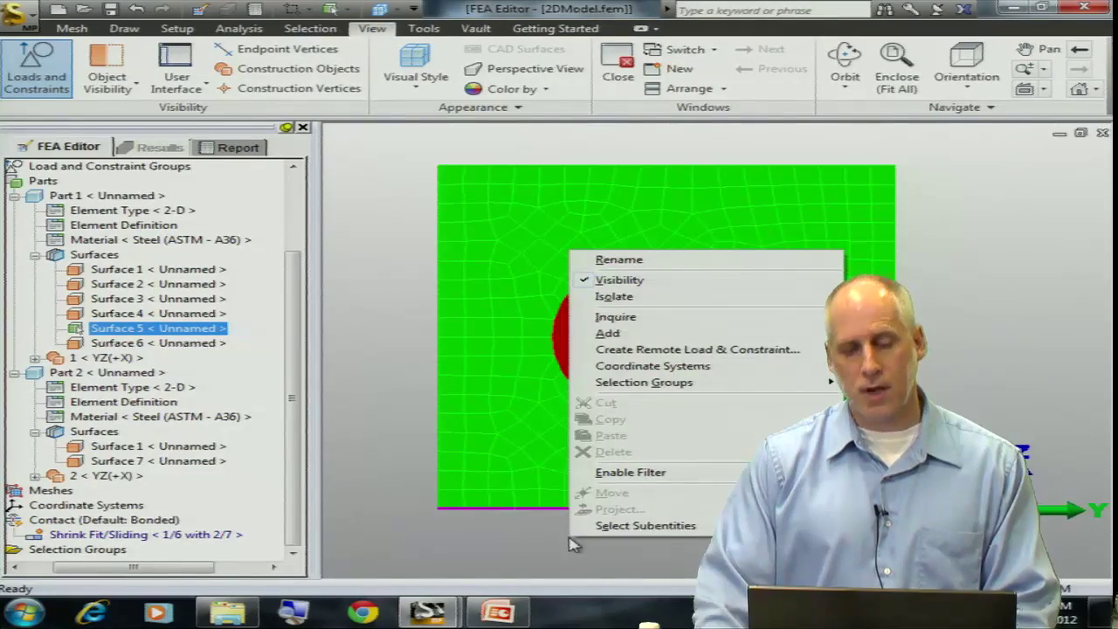
{"action": "mouse_move", "coordinate": [703, 336]}
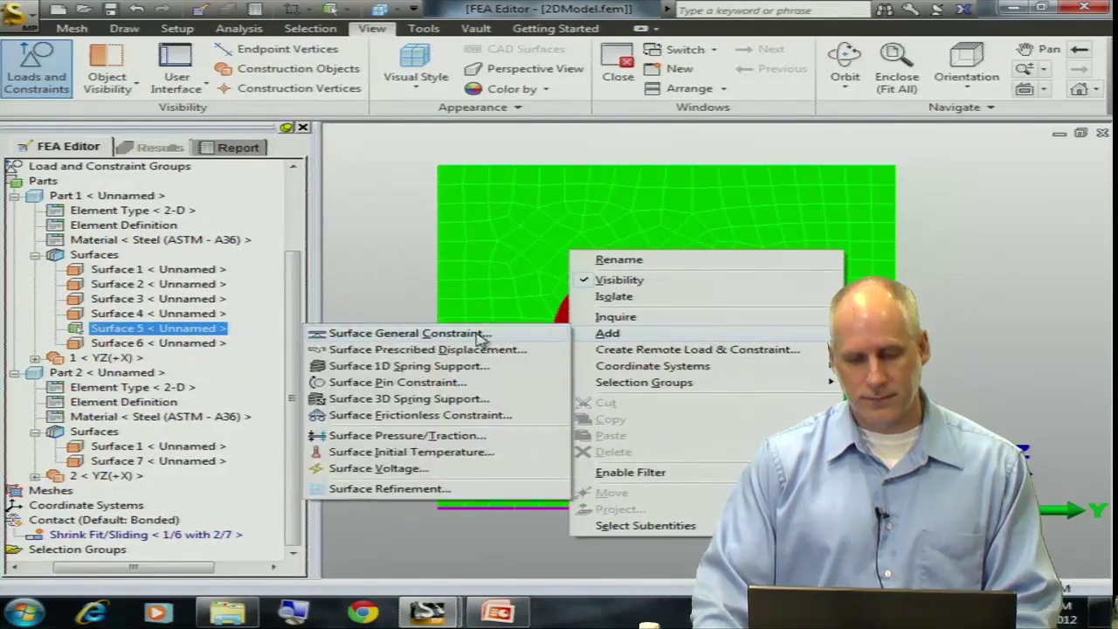
{"action": "left_click", "coordinate": [447, 333]}
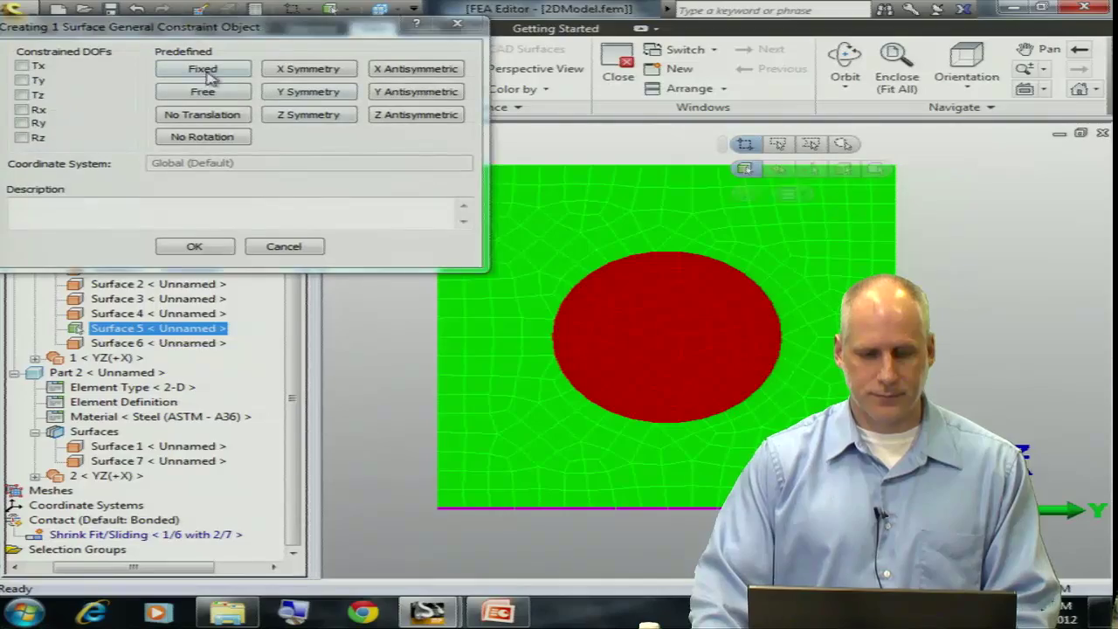
{"action": "left_click", "coordinate": [211, 72]}
{"action": "left_click", "coordinate": [212, 249]}
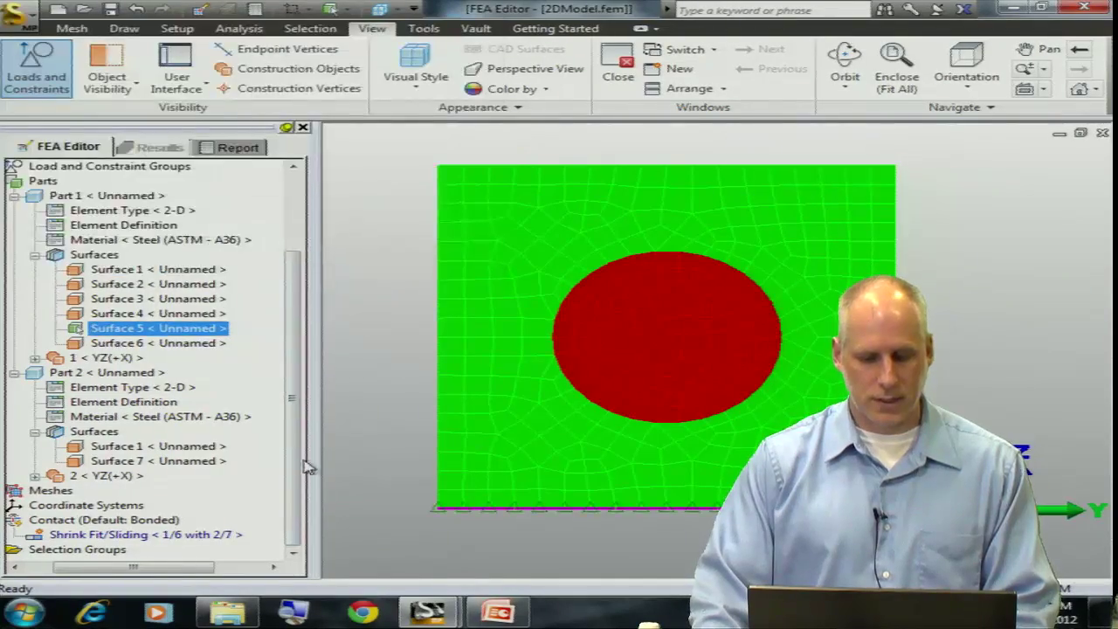
- Run the static stress analysis with the sliding shrink fit contact, decline viewing the log file, and open the results
{"action": "scroll", "coordinate": [297, 445], "scroll_direction": "up", "scroll_amount": 3}
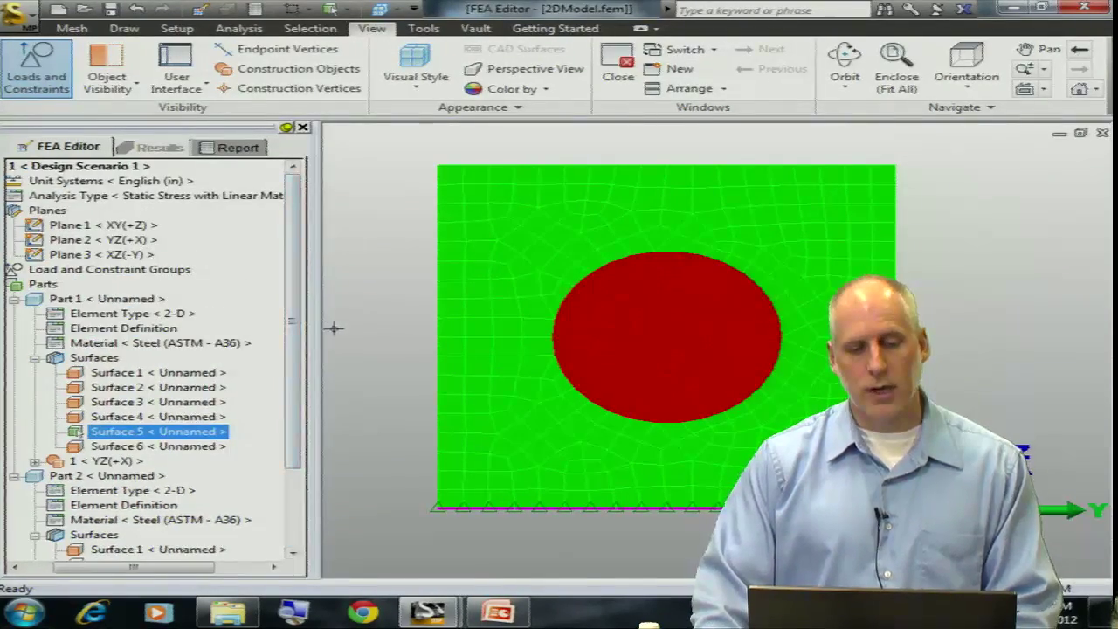
{"action": "left_click", "coordinate": [238, 29]}
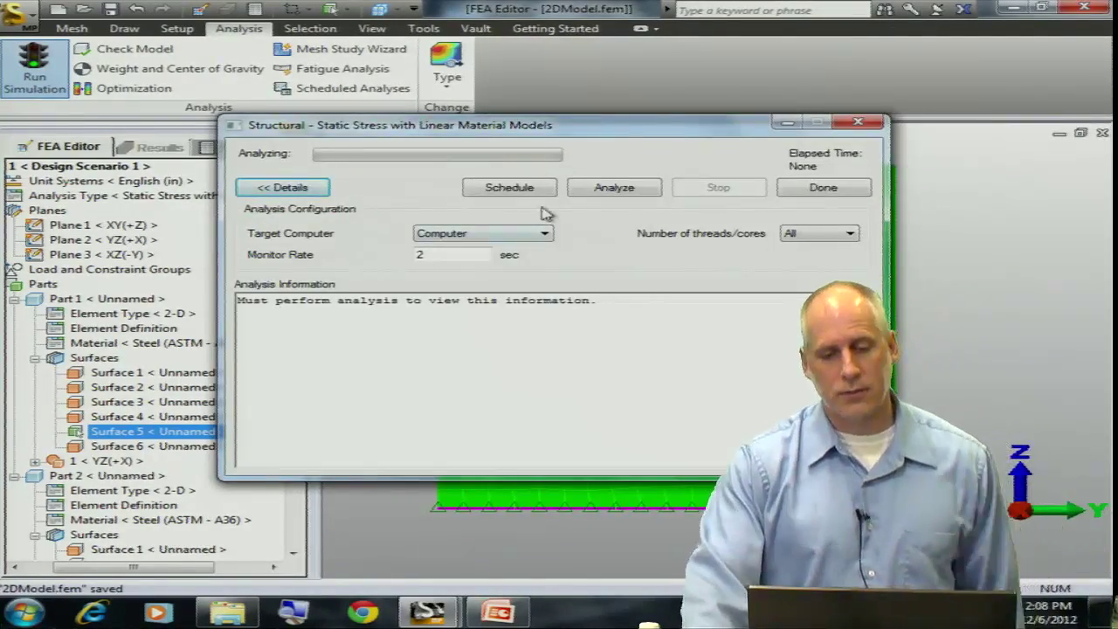
{"action": "left_click", "coordinate": [628, 187]}
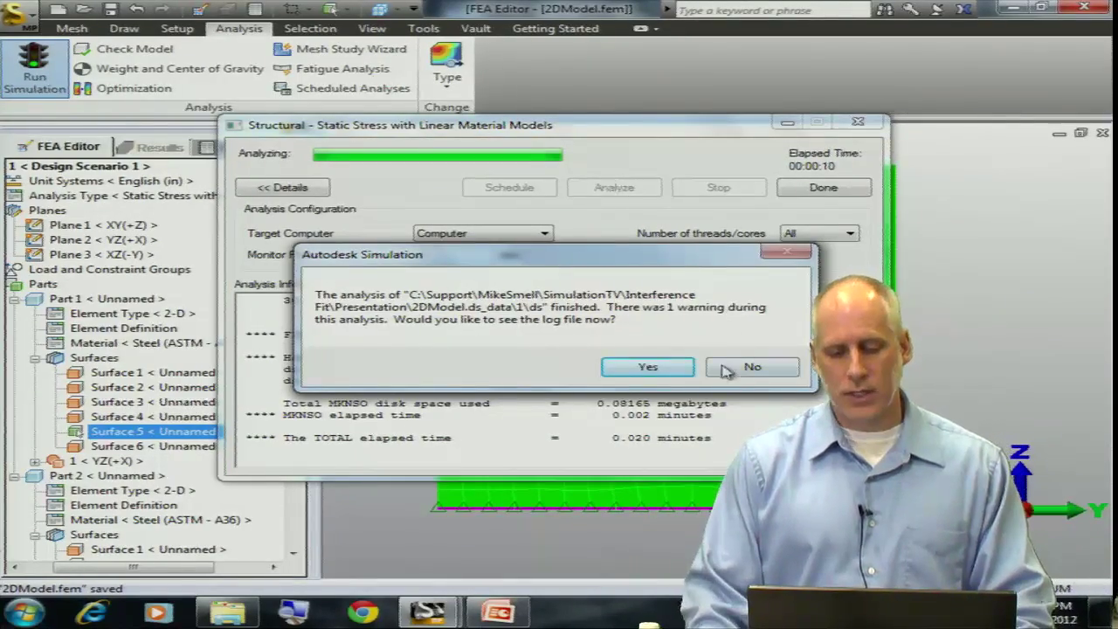
{"action": "left_click", "coordinate": [751, 366]}
{"action": "left_click", "coordinate": [828, 187]}
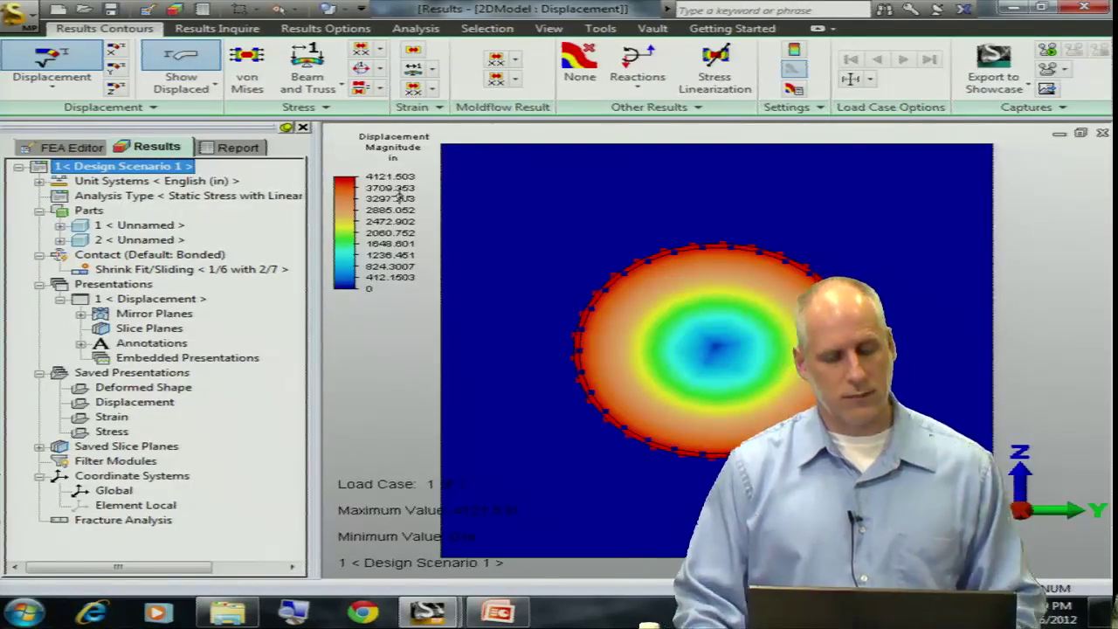
- Change the contact pair between Surface 6 of Part 1 and Surface 7 of Part 2 to Shrink Fit/No Sliding
{"action": "left_click", "coordinate": [69, 148]}
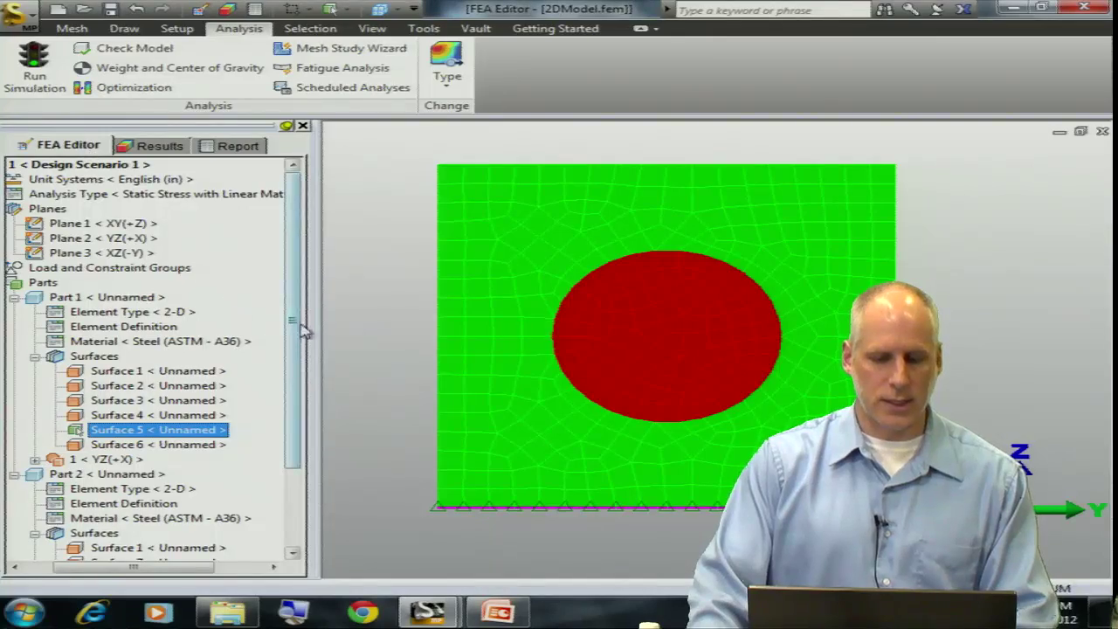
{"action": "left_click_drag", "start_coordinate": [297, 325], "coordinate": [296, 490]}
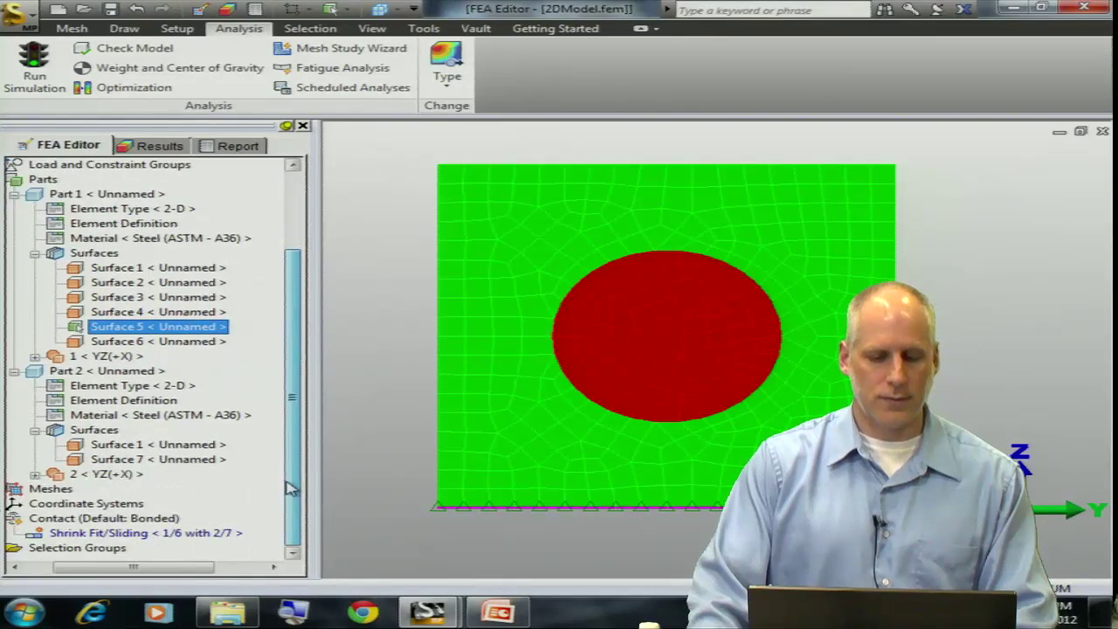
{"action": "left_click", "coordinate": [158, 531]}
{"action": "right_click", "coordinate": [118, 534]}
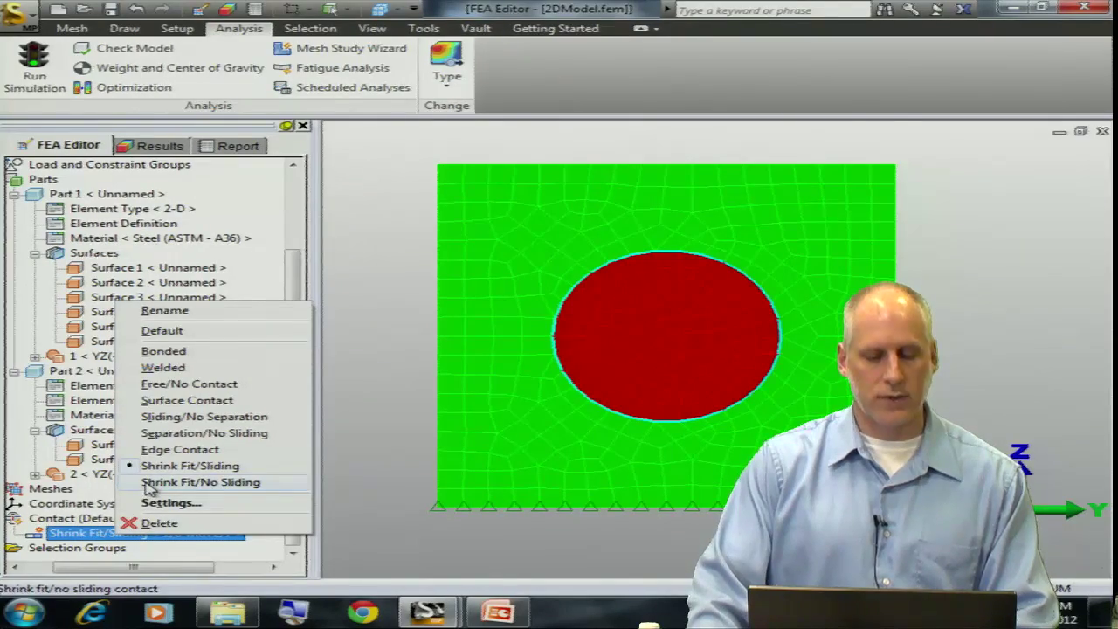
{"action": "left_click", "coordinate": [199, 482]}
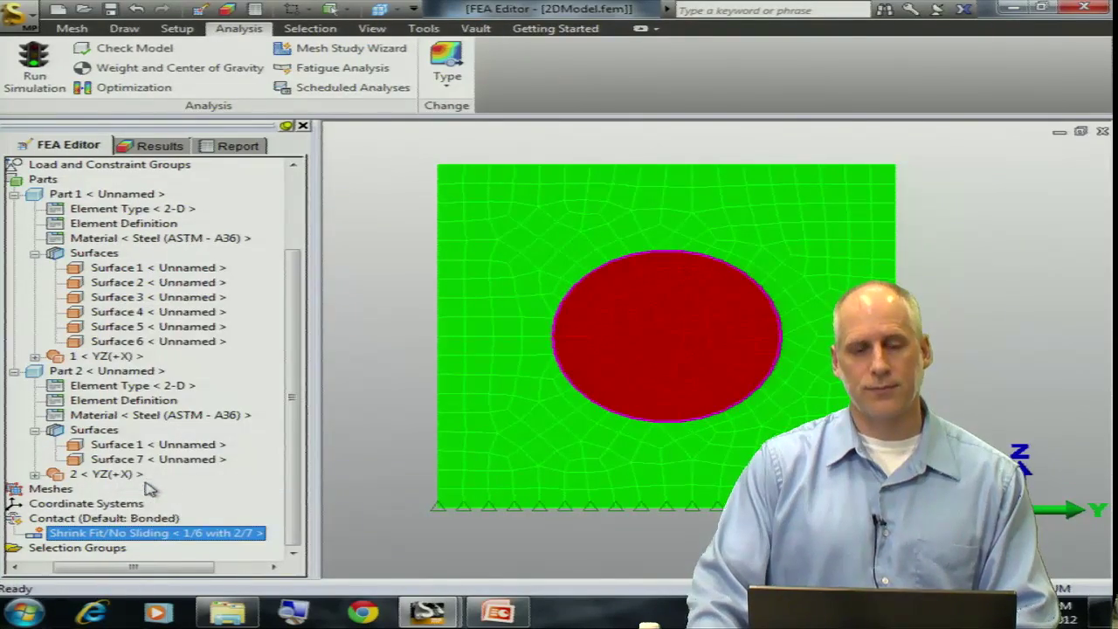
- Rerun the static stress analysis with the changed contact type and open its results
{"action": "left_click", "coordinate": [35, 69]}
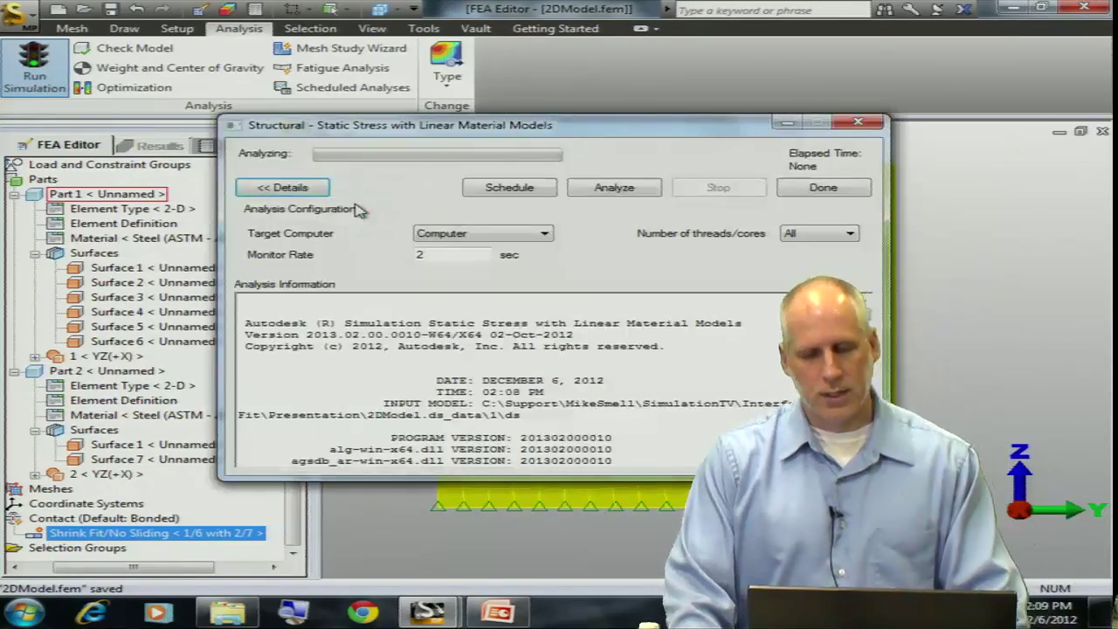
{"action": "left_click", "coordinate": [602, 187]}
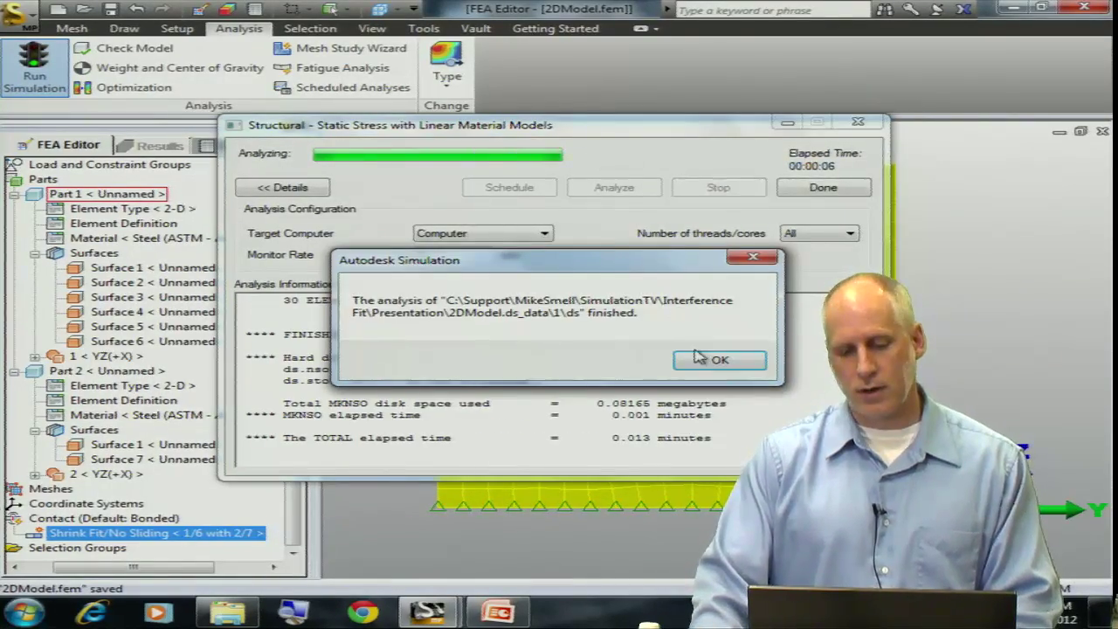
{"action": "left_click", "coordinate": [716, 361]}
{"action": "left_click", "coordinate": [822, 186]}
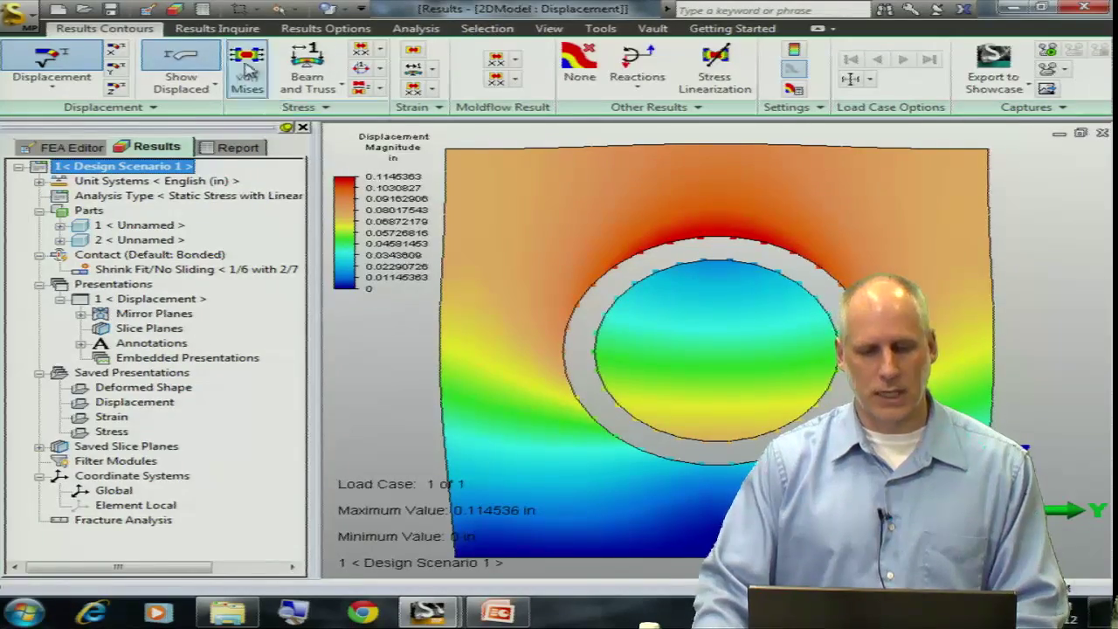
- Display the von Mises stress contour and set the displaced model's scale factor to 1 as an absolute value
{"action": "left_click", "coordinate": [248, 68]}
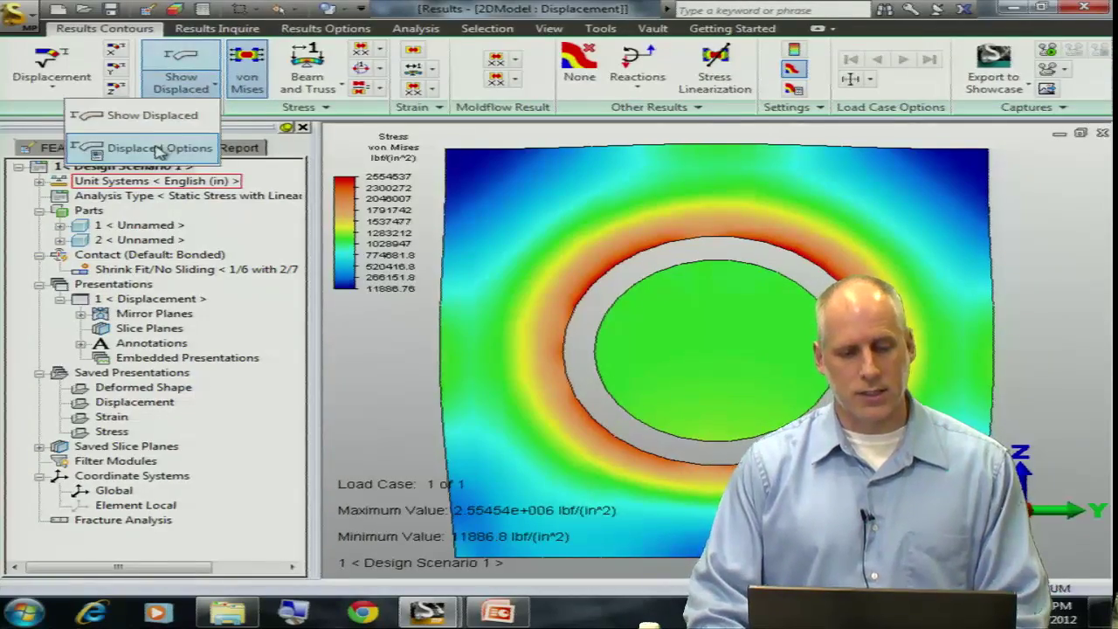
{"action": "left_click", "coordinate": [159, 149]}
{"action": "left_click_drag", "start_coordinate": [479, 144], "coordinate": [223, 112]}
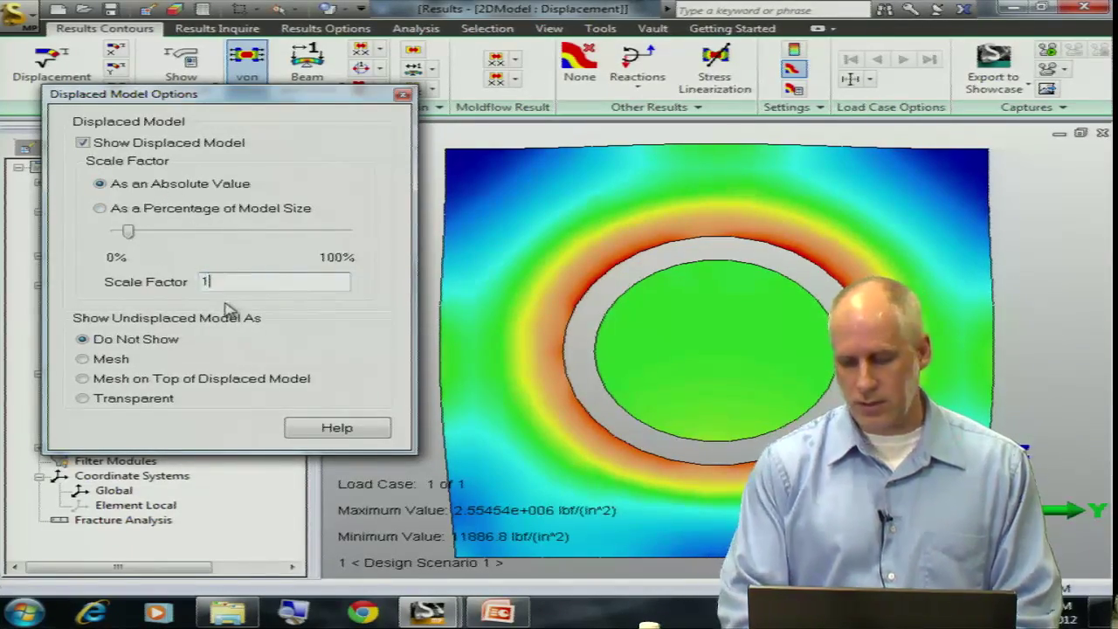
{"action": "key", "text": "Return"}
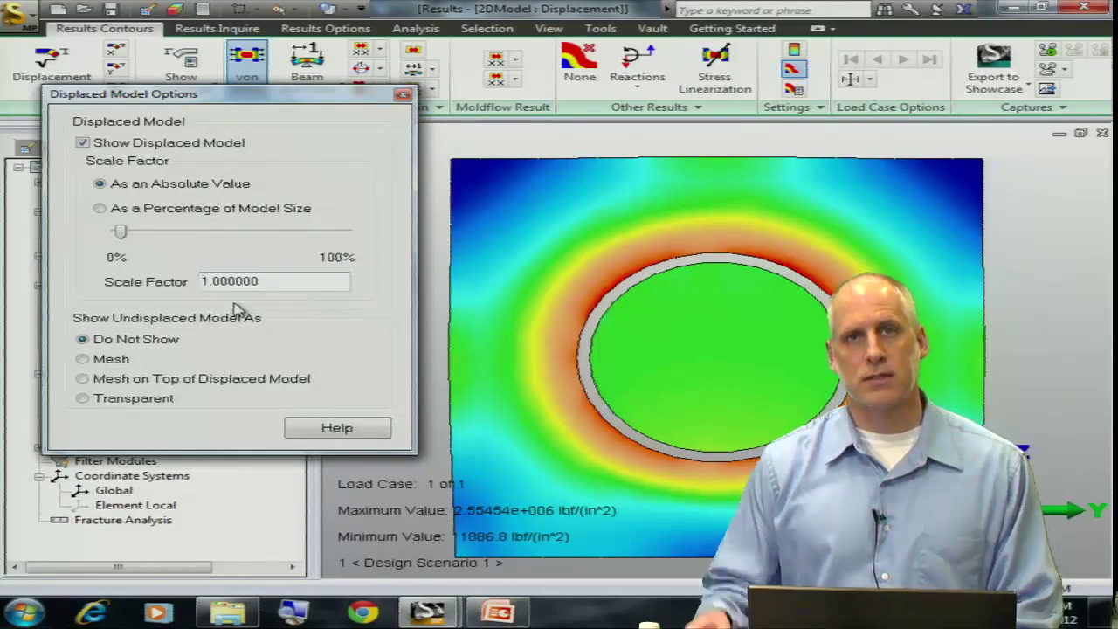
{"action": "left_click", "coordinate": [403, 96]}
- View the five-step process slide in PowerPoint, then switch to the Autodesk Simulation window containing BaseAndPipeAsm.fem
{"action": "left_click", "coordinate": [480, 613]}
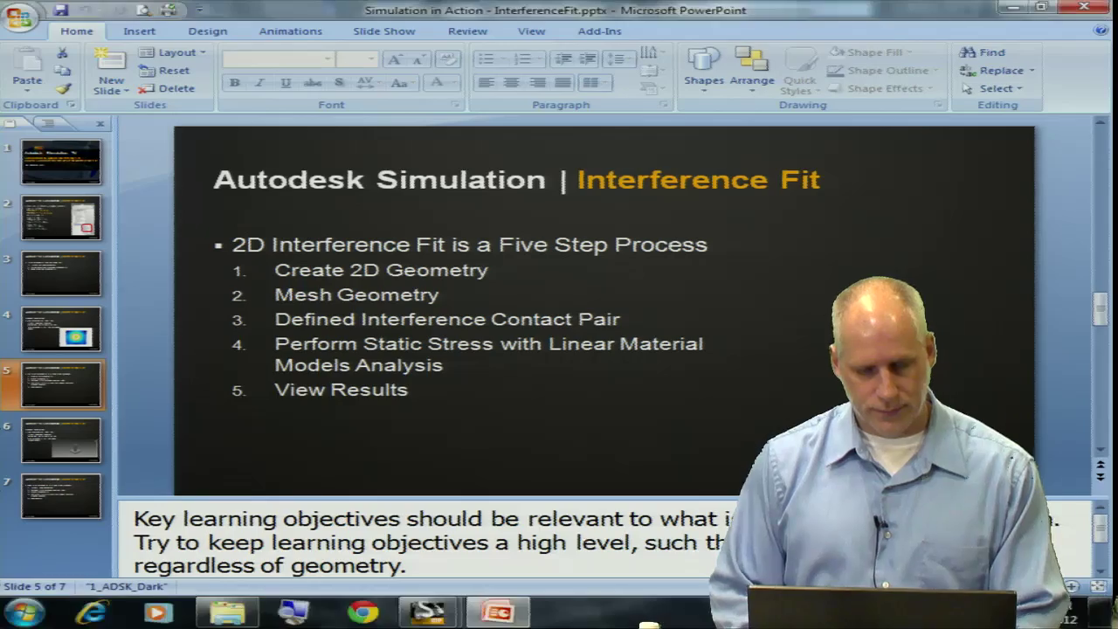
{"action": "mouse_move", "coordinate": [428, 611]}
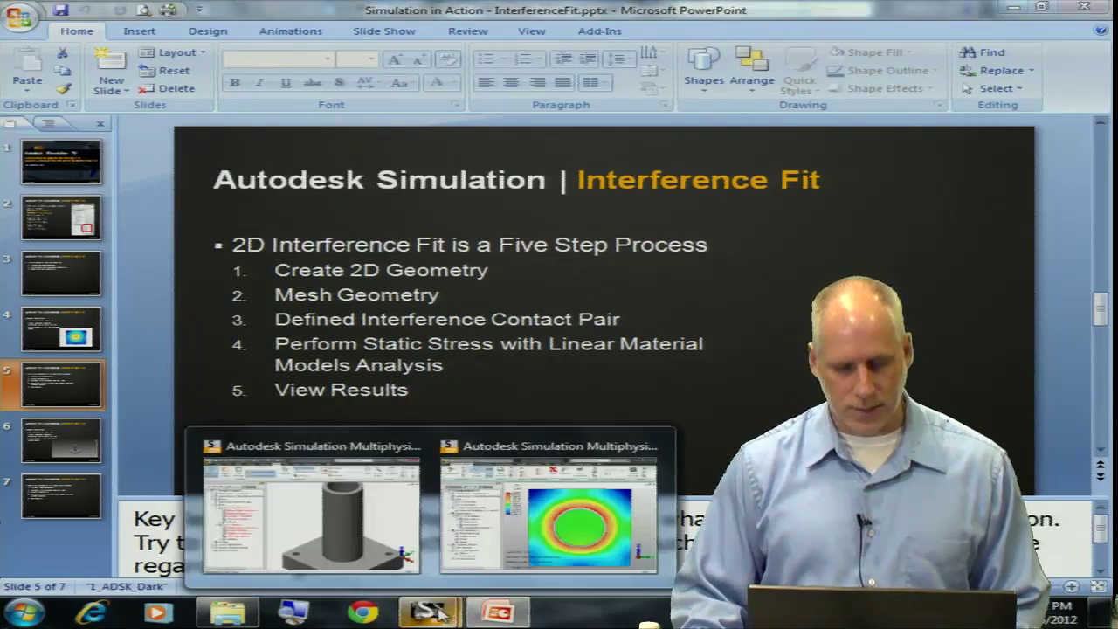
{"action": "left_click", "coordinate": [392, 500]}
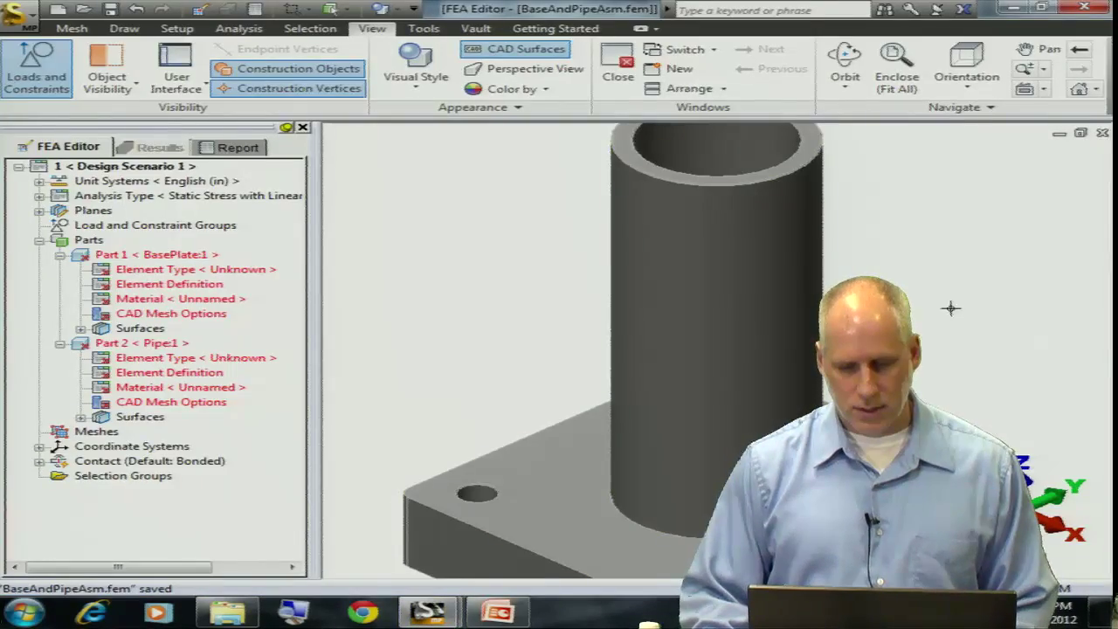
{"action": "key", "text": "F6"}
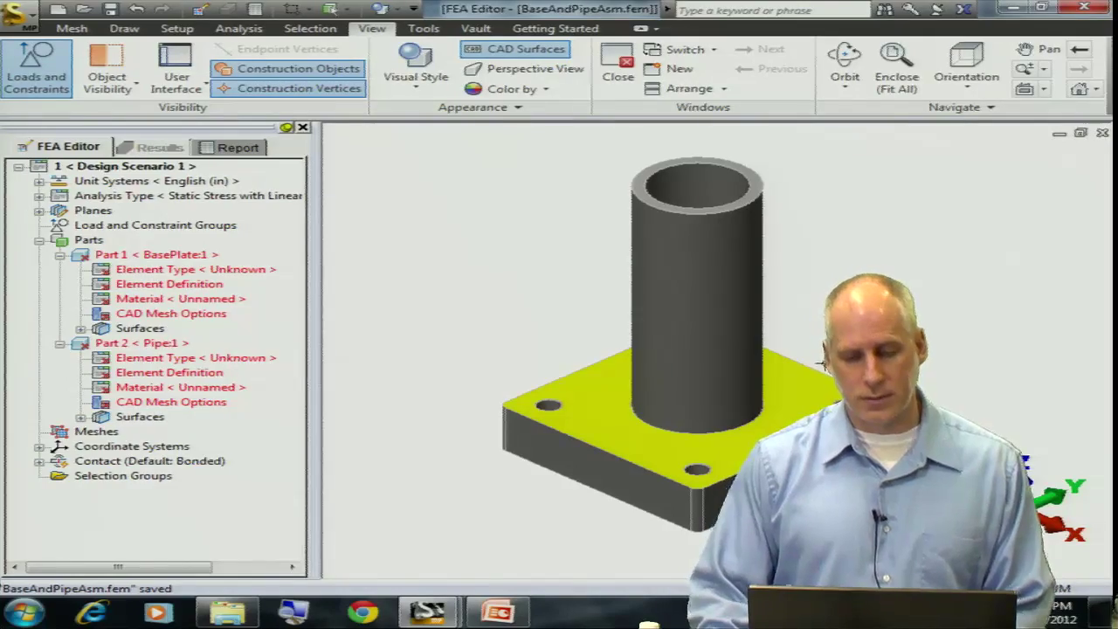
- Hide the Pipe part and inquire the surface number of the base plate's large center hole wall
{"action": "left_click", "coordinate": [96, 255]}
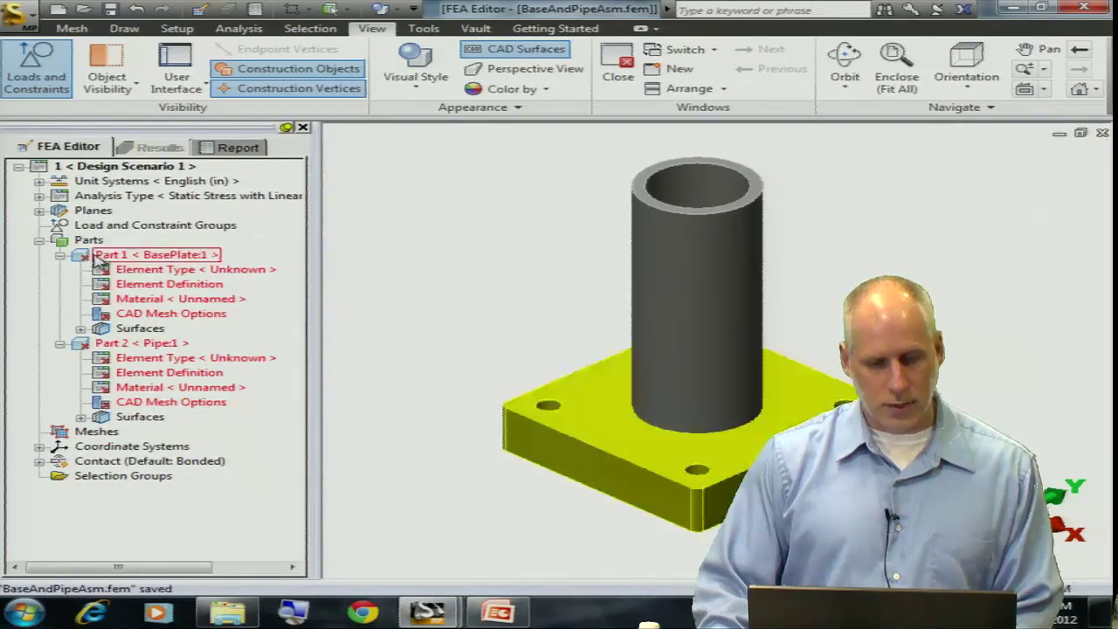
{"action": "right_click", "coordinate": [122, 348]}
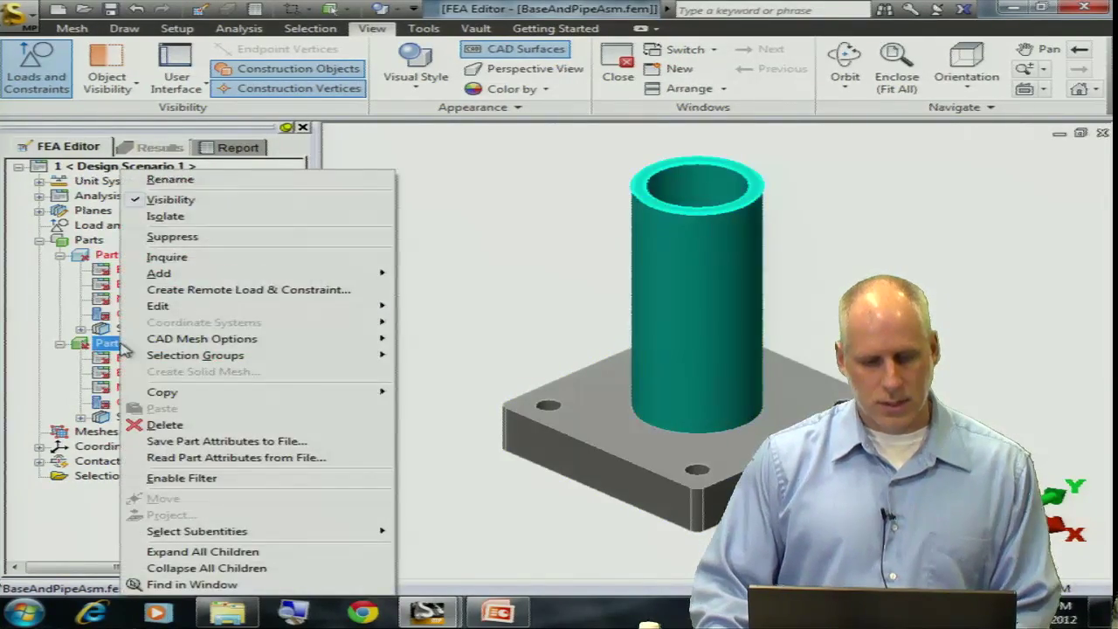
{"action": "left_click", "coordinate": [159, 216]}
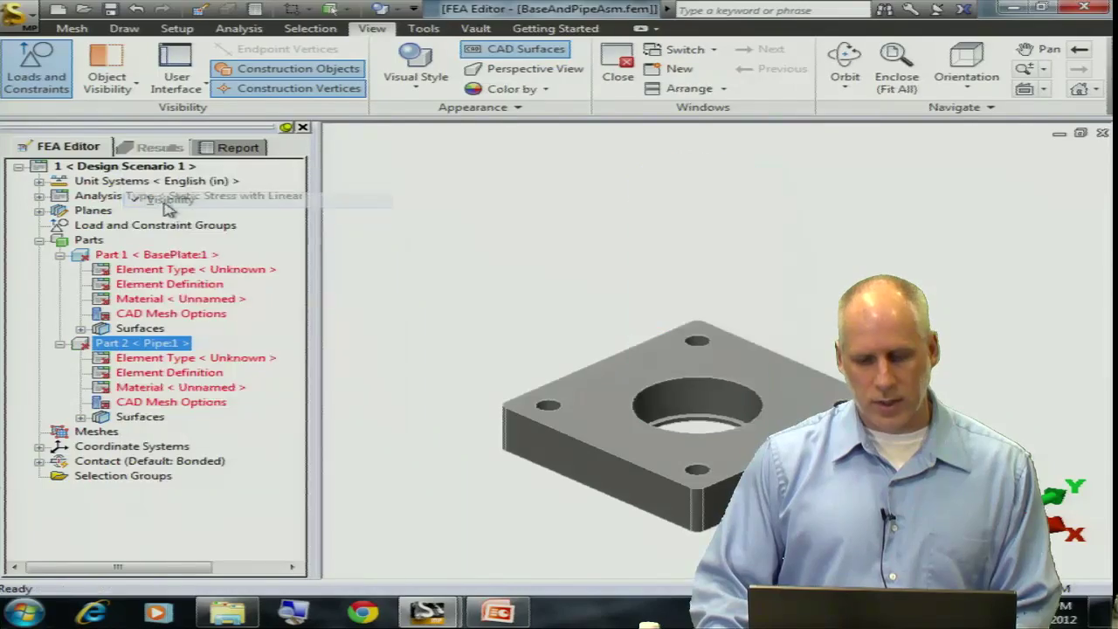
{"action": "left_click", "coordinate": [733, 405]}
{"action": "right_click", "coordinate": [796, 264]}
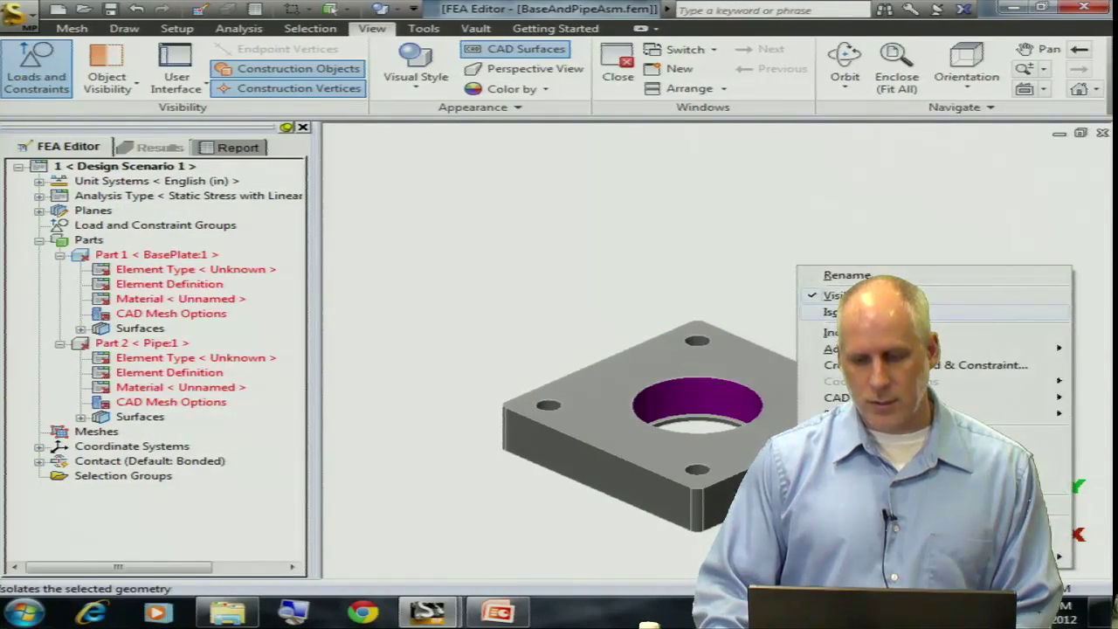
{"action": "key", "text": "Escape"}
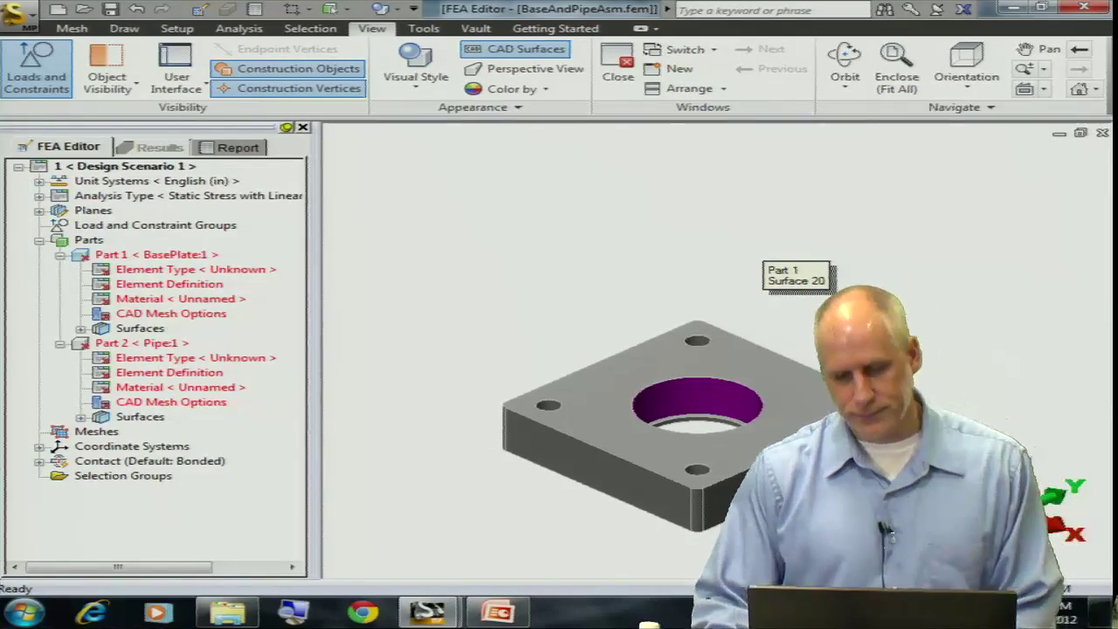
- Show the pipe with the base plate hidden, inquire the pipe's outer surface number, and restore the base plate's visibility
{"action": "right_click", "coordinate": [79, 346]}
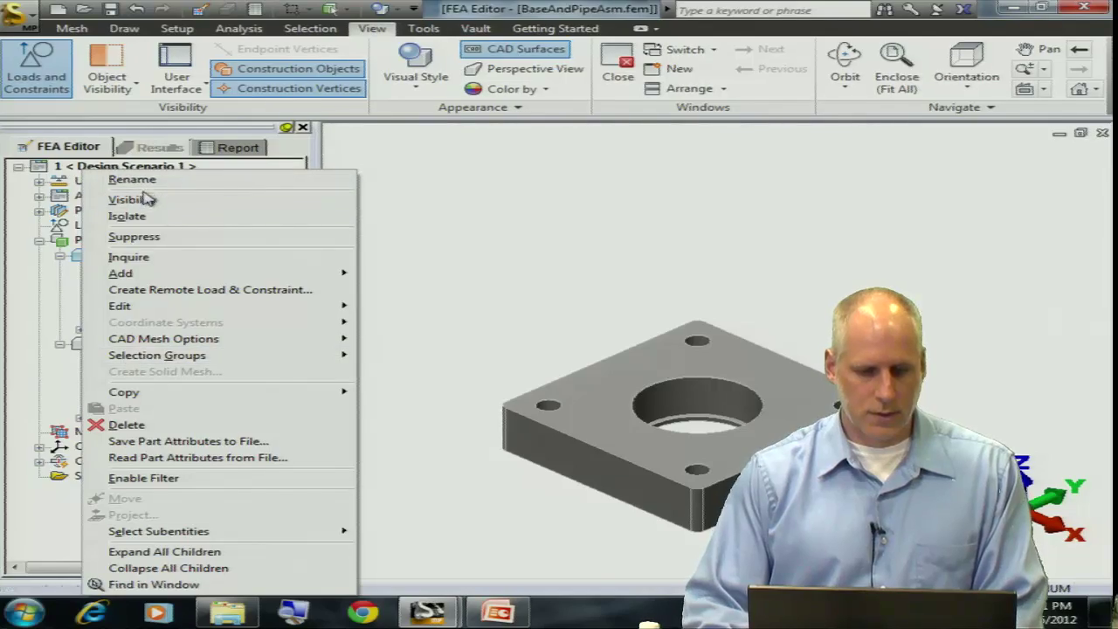
{"action": "left_click", "coordinate": [133, 200]}
{"action": "left_click", "coordinate": [109, 254]}
{"action": "right_click", "coordinate": [114, 255]}
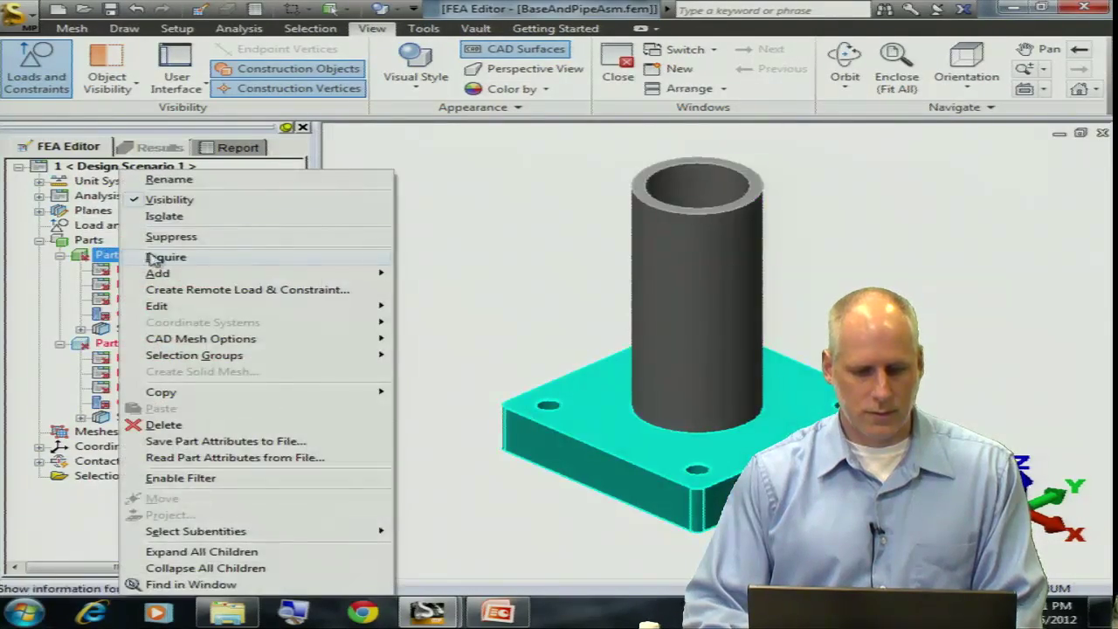
{"action": "left_click", "coordinate": [169, 201]}
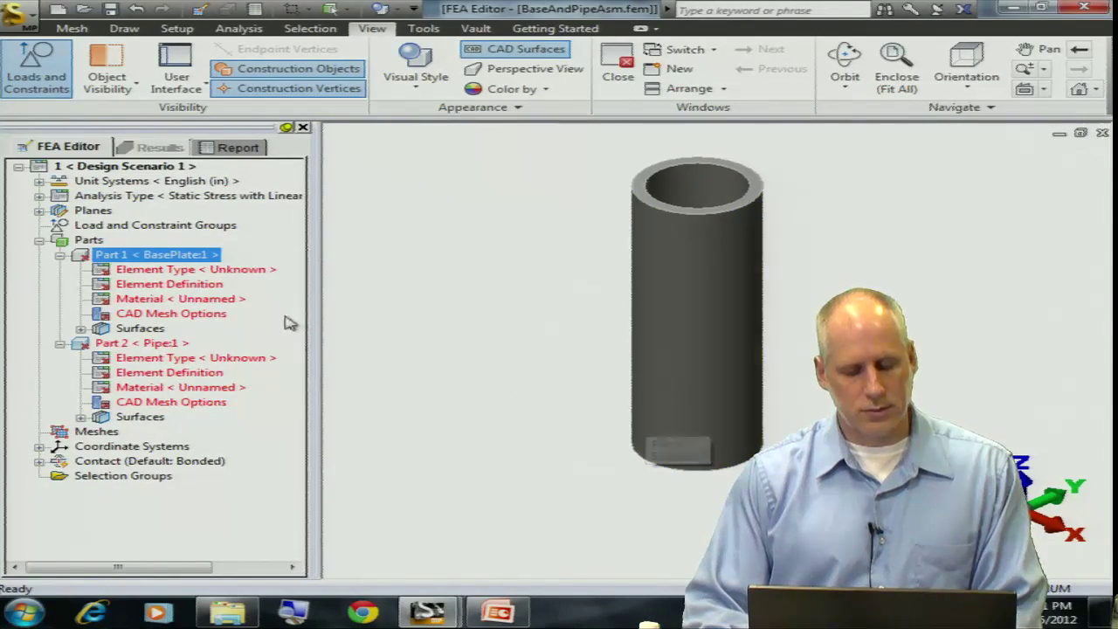
{"action": "right_click", "coordinate": [110, 258]}
{"action": "left_click", "coordinate": [155, 216]}
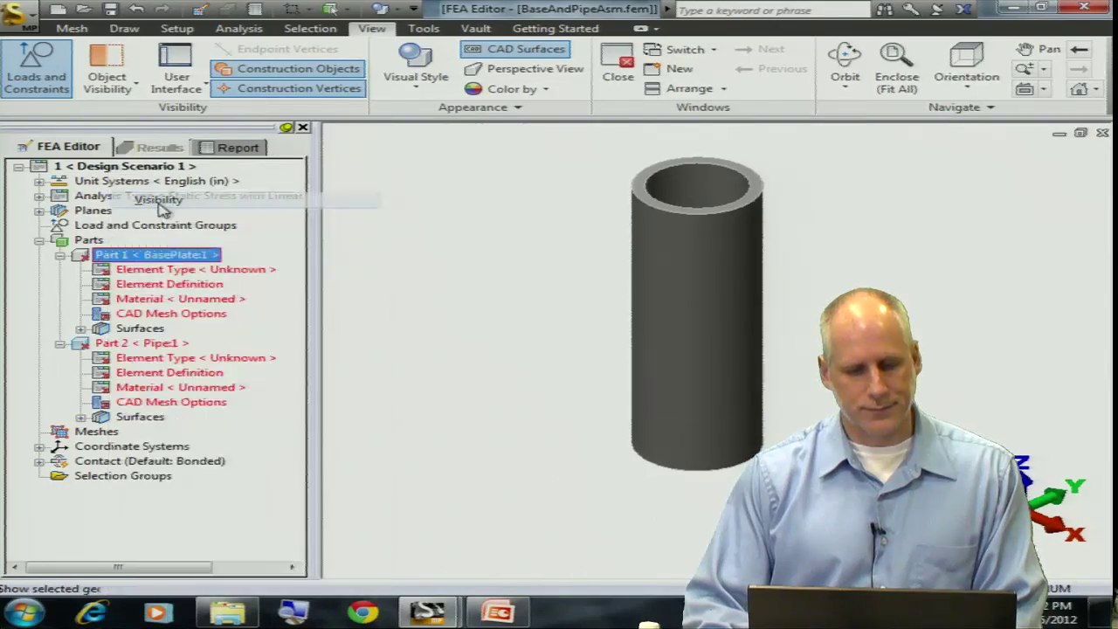
- Create a Shrink Fit/Sliding contact between Surface 20 of the base plate and Surface 5 of the pipe
{"action": "left_click", "coordinate": [80, 329]}
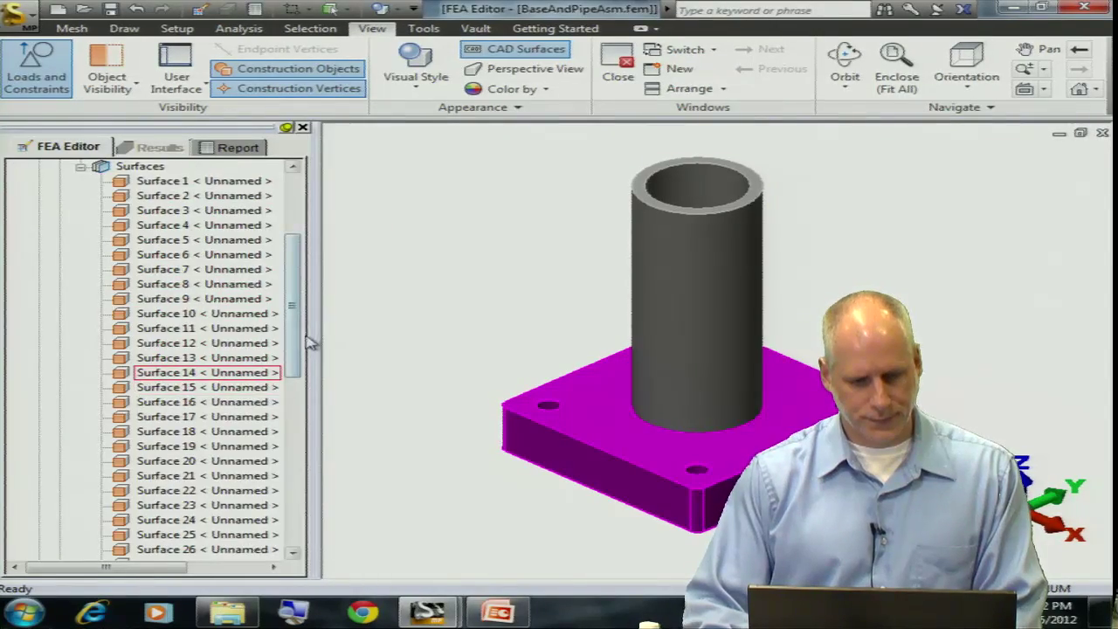
{"action": "left_click_drag", "start_coordinate": [295, 329], "coordinate": [295, 401]}
{"action": "left_click", "coordinate": [177, 288]}
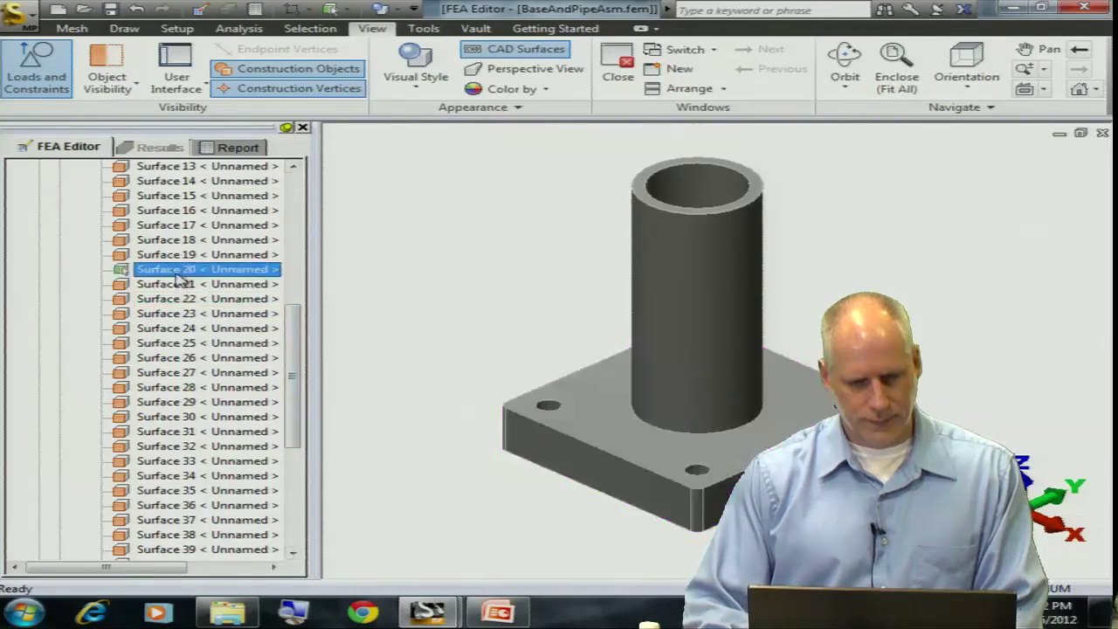
{"action": "scroll", "coordinate": [131, 393], "scroll_direction": "down", "scroll_amount": 5}
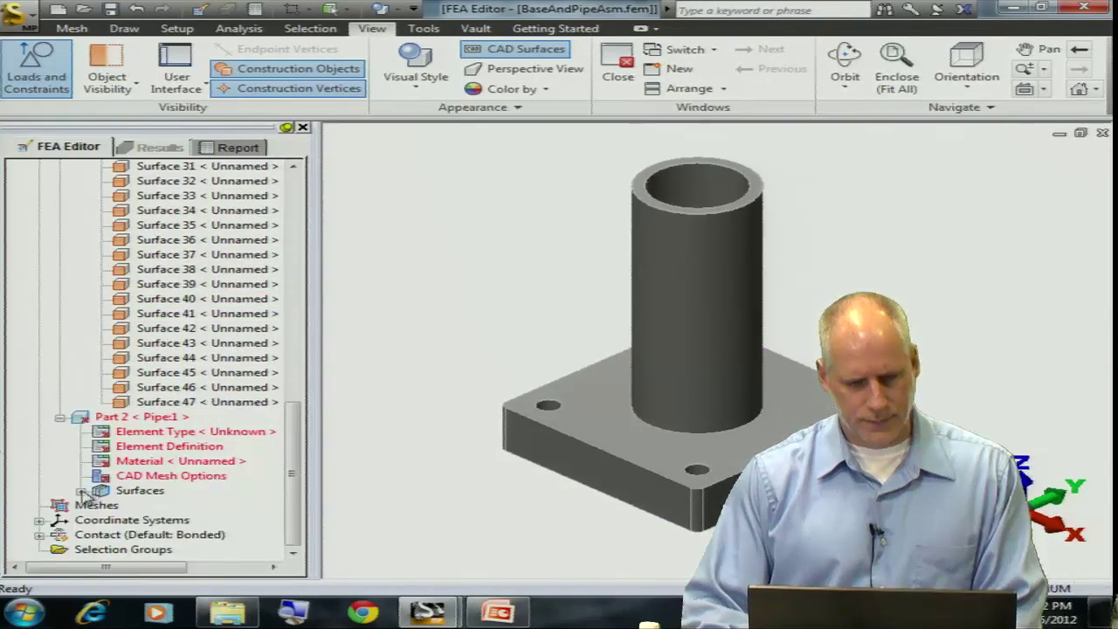
{"action": "double_click", "coordinate": [103, 494]}
{"action": "right_click", "coordinate": [194, 509]}
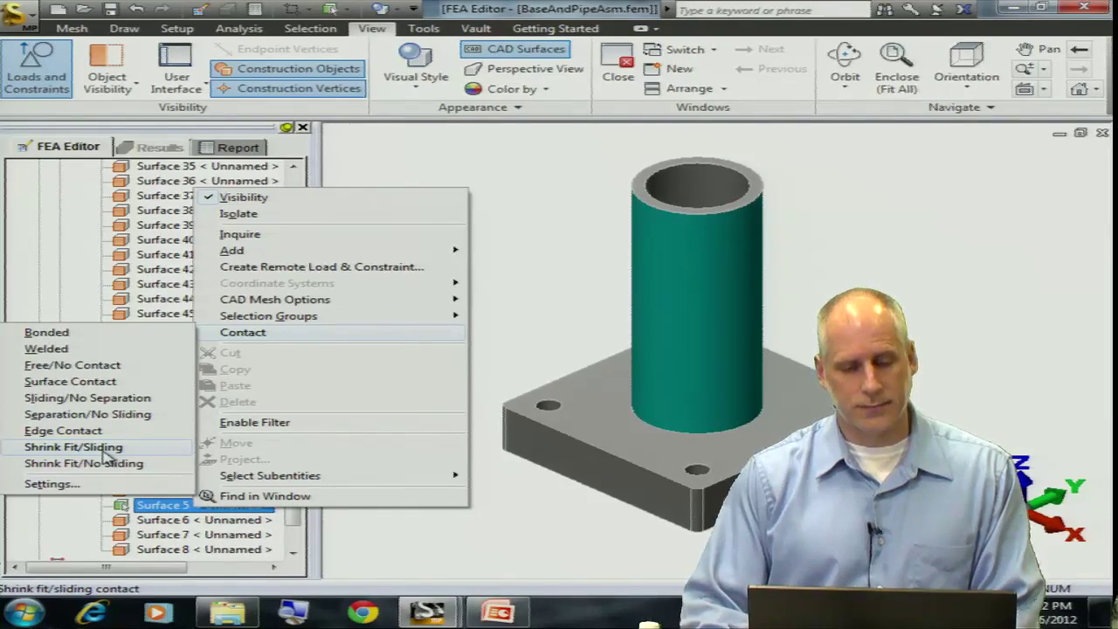
{"action": "left_click", "coordinate": [74, 446]}
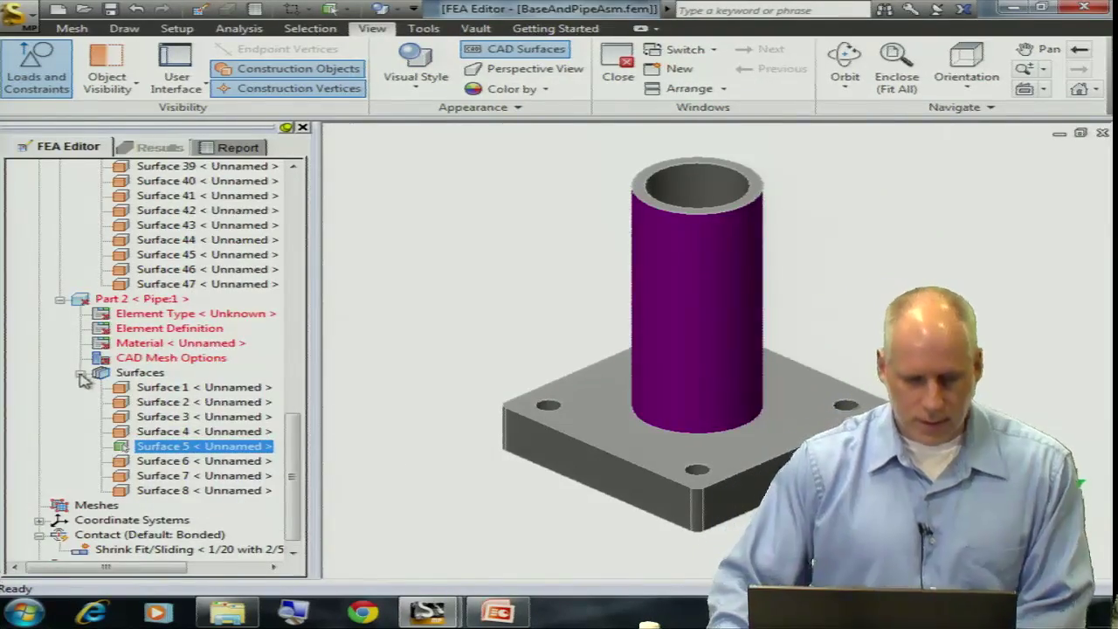
- Collapse the surface lists of the pipe and the base plate in the model tree
{"action": "double_click", "coordinate": [101, 373]}
{"action": "scroll", "coordinate": [101, 373], "scroll_direction": "up", "scroll_amount": 8}
{"action": "scroll", "coordinate": [98, 372], "scroll_direction": "up", "scroll_amount": 7}
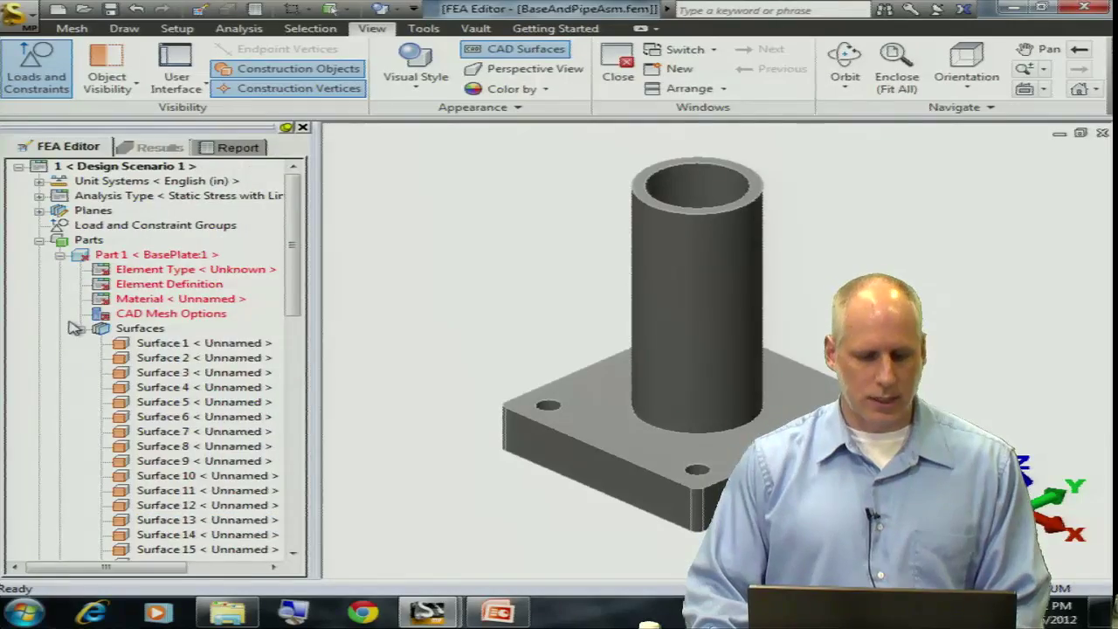
{"action": "left_click", "coordinate": [79, 328]}
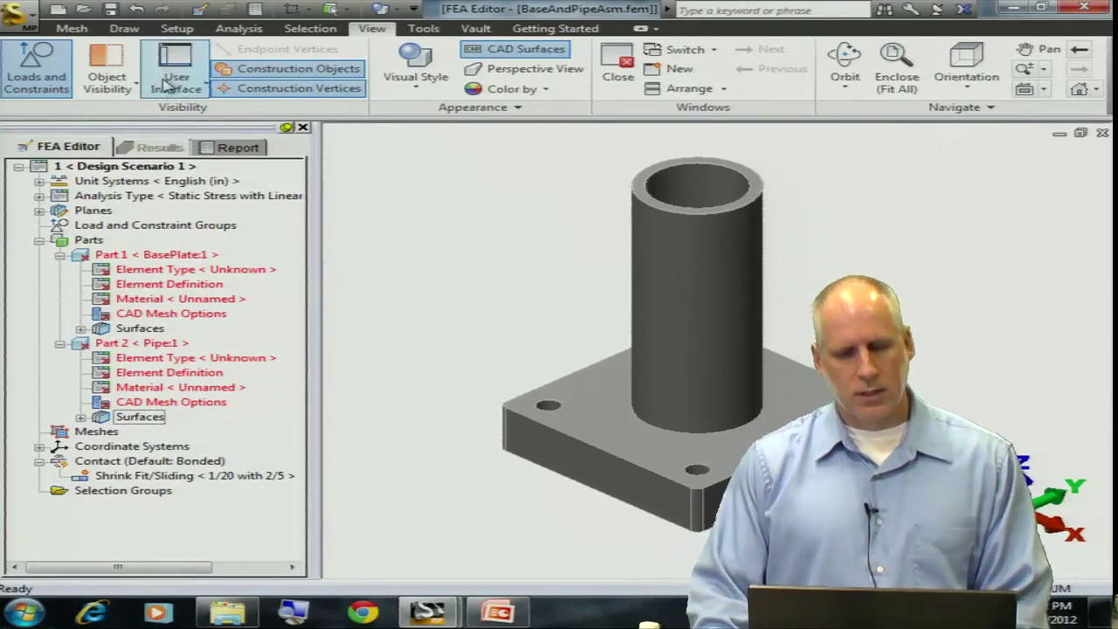
- Generate the 3D mesh of the assembly with the current settings and examine where the pipe meets the base plate
{"action": "left_click", "coordinate": [72, 29]}
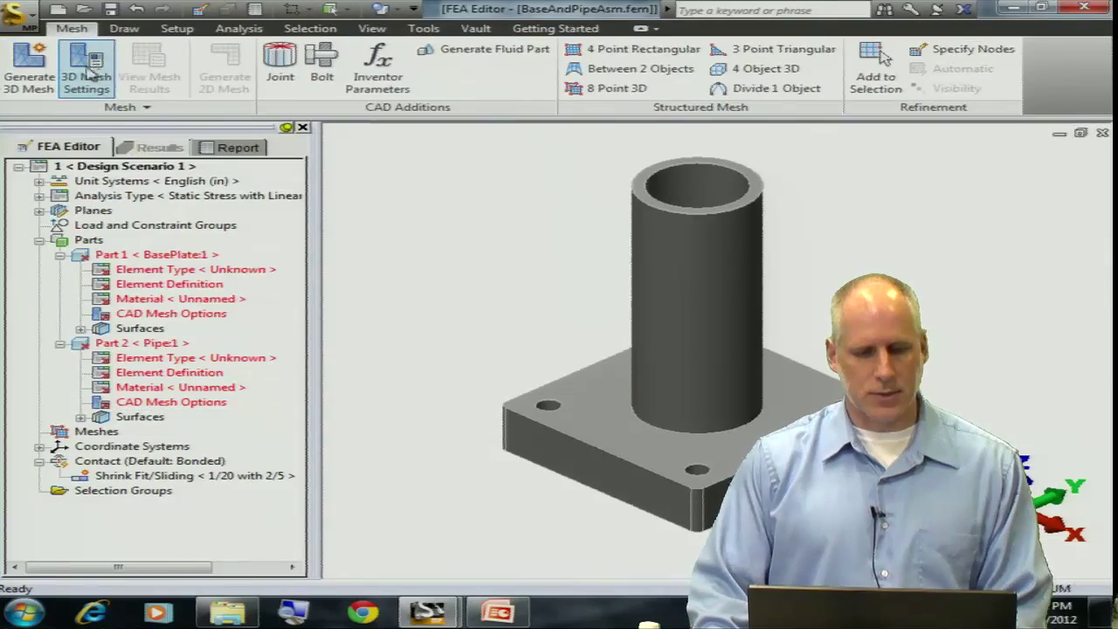
{"action": "left_click", "coordinate": [29, 68]}
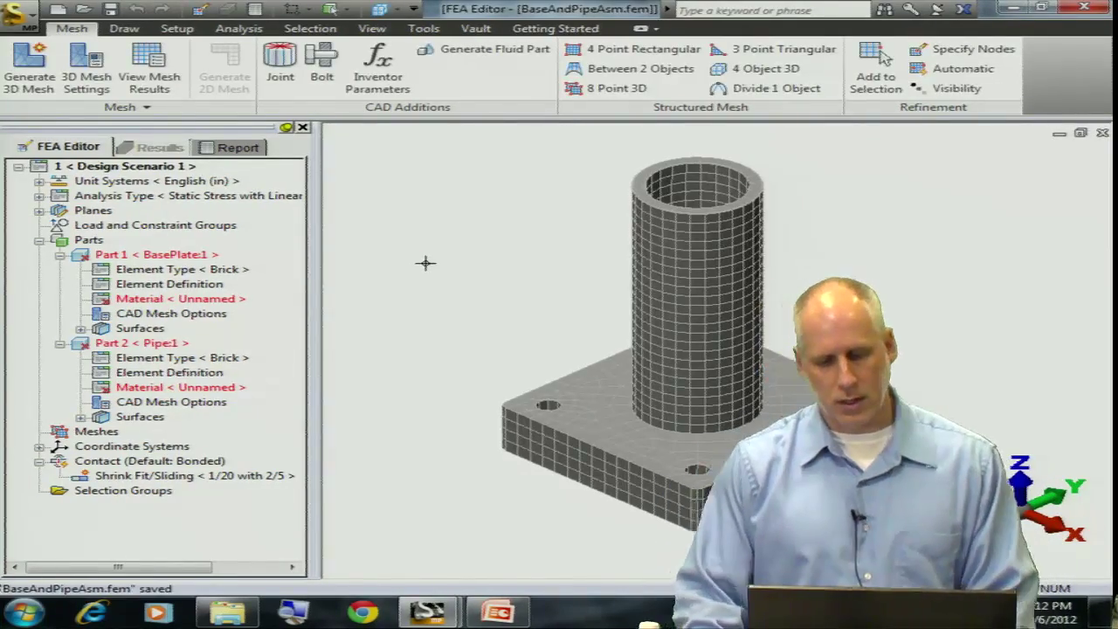
{"action": "scroll", "coordinate": [720, 434], "scroll_direction": "up", "scroll_amount": 8}
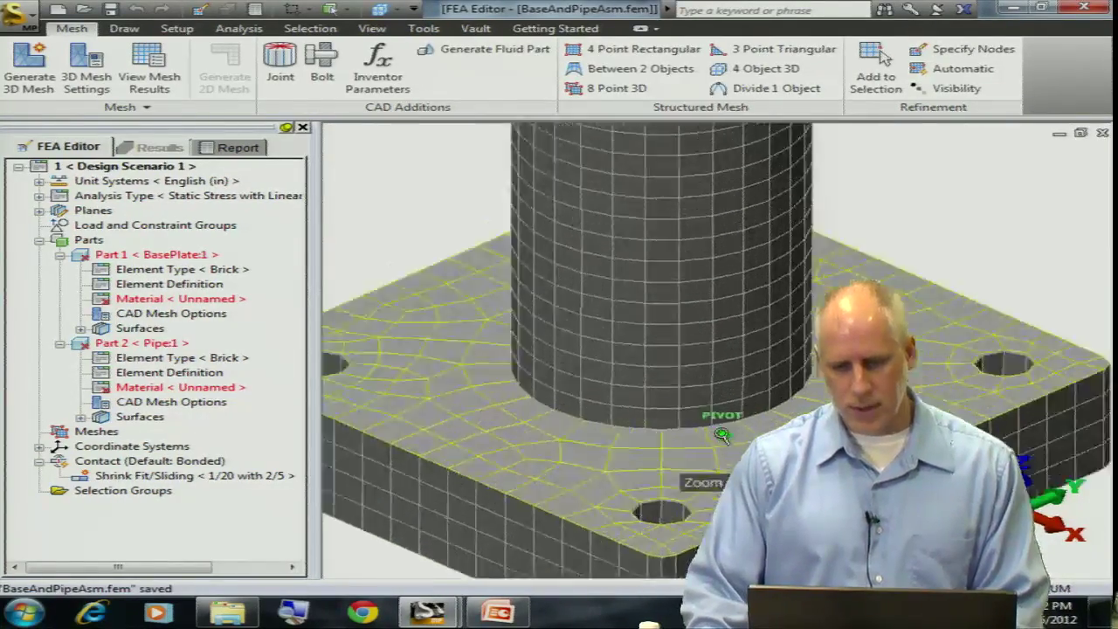
{"action": "scroll", "coordinate": [715, 431], "scroll_direction": "up", "scroll_amount": 3}
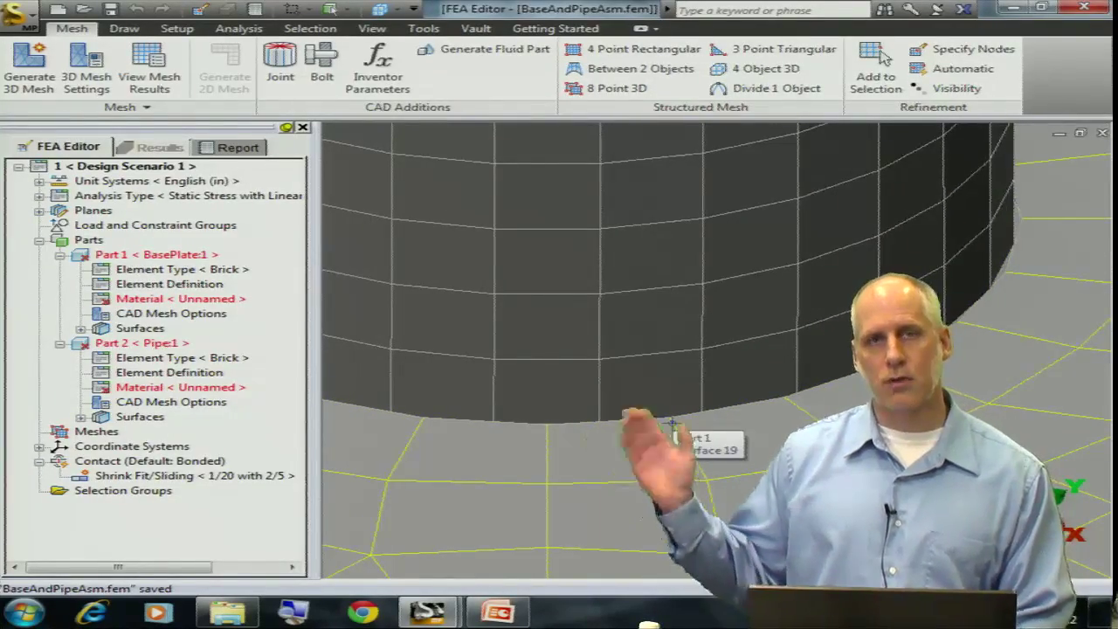
{"action": "scroll", "coordinate": [668, 422], "scroll_direction": "down", "scroll_amount": 10}
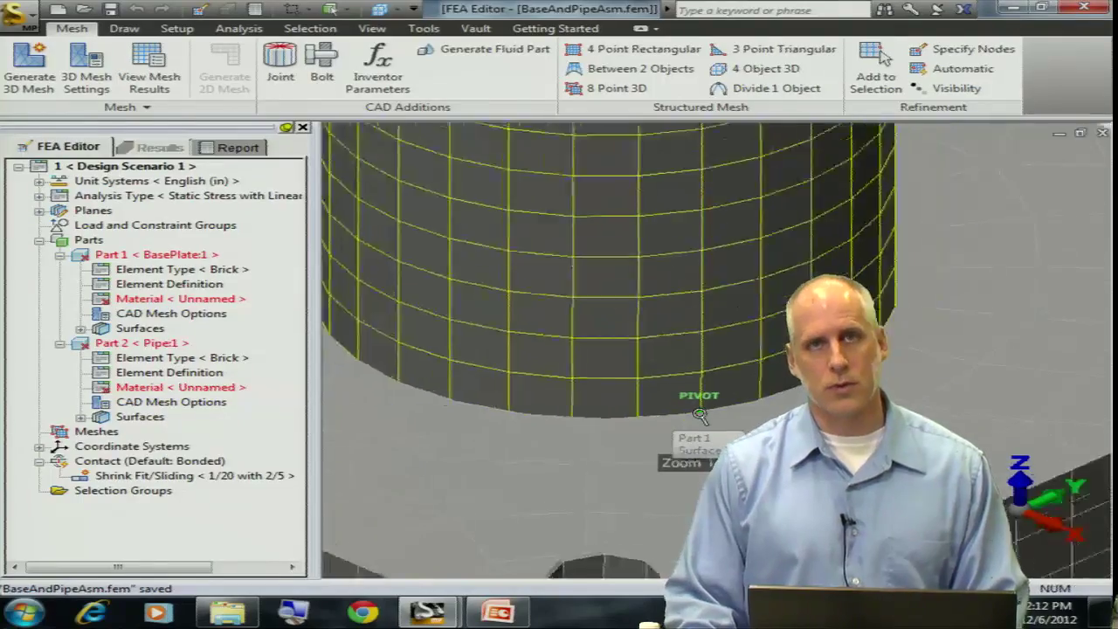
{"action": "scroll", "coordinate": [693, 414], "scroll_direction": "down", "scroll_amount": 5}
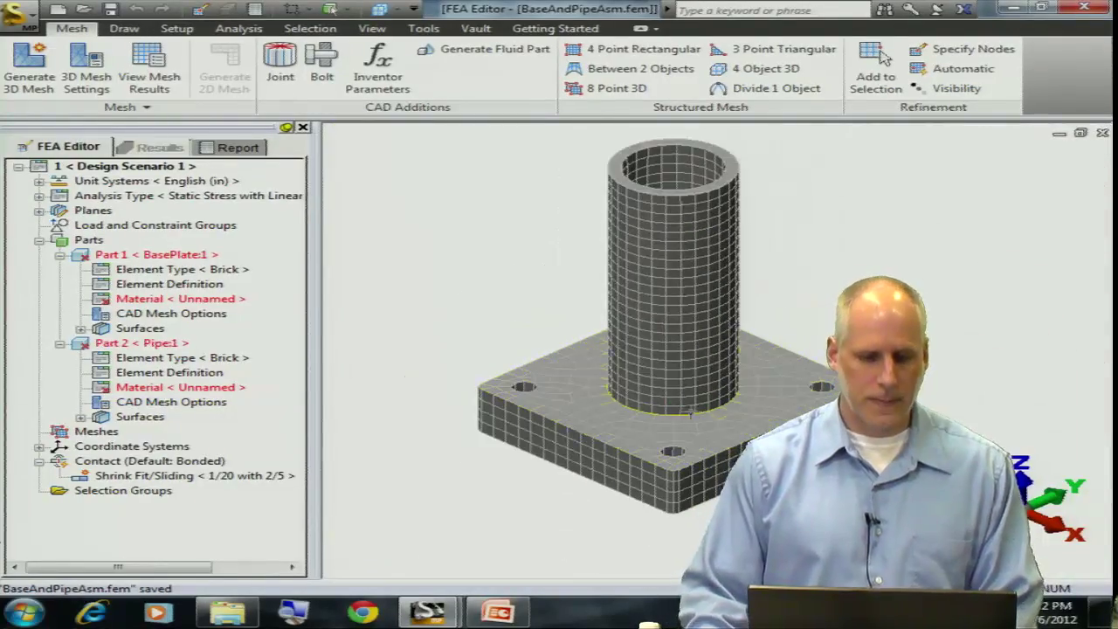
- Set the model's surface mesh to an absolute mesh size of 0.2 in and remesh the assembly
{"action": "left_click", "coordinate": [77, 71]}
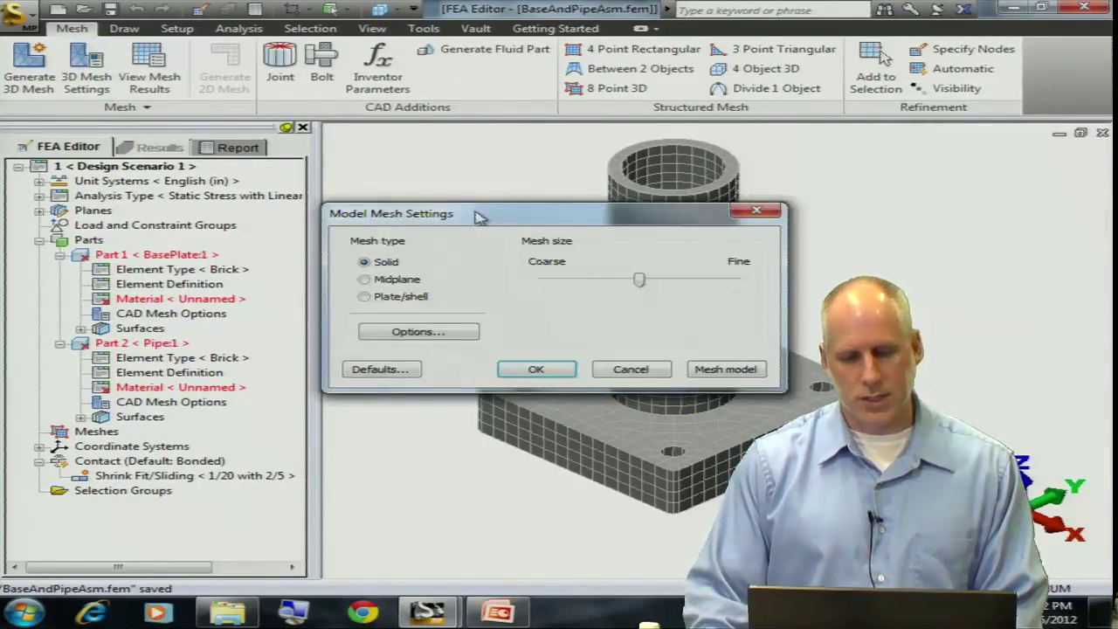
{"action": "left_click", "coordinate": [419, 332]}
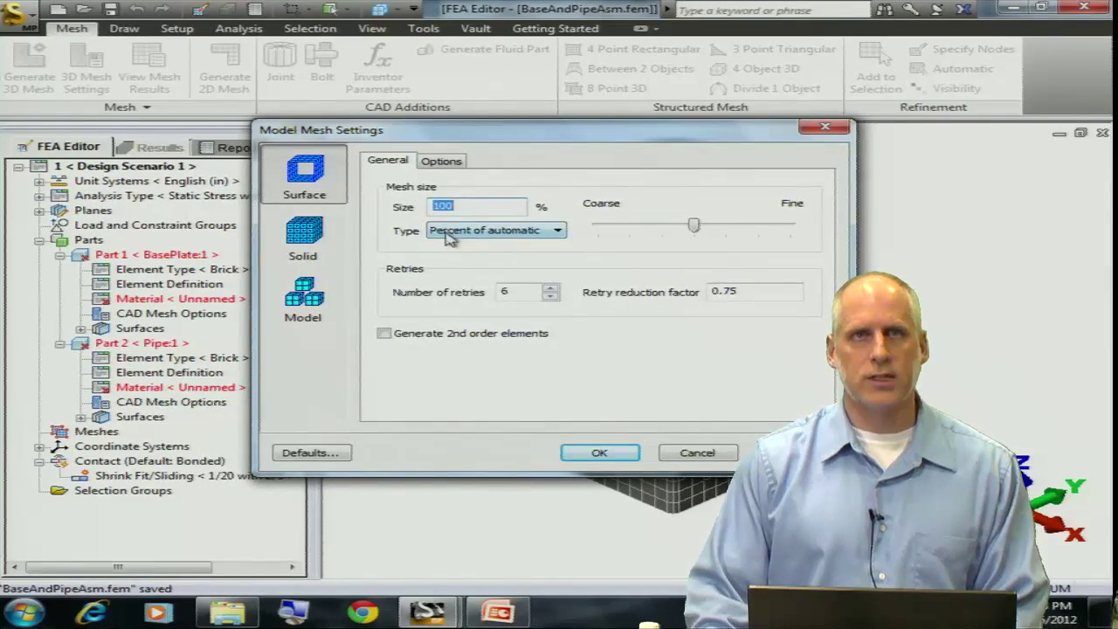
{"action": "left_click", "coordinate": [557, 230]}
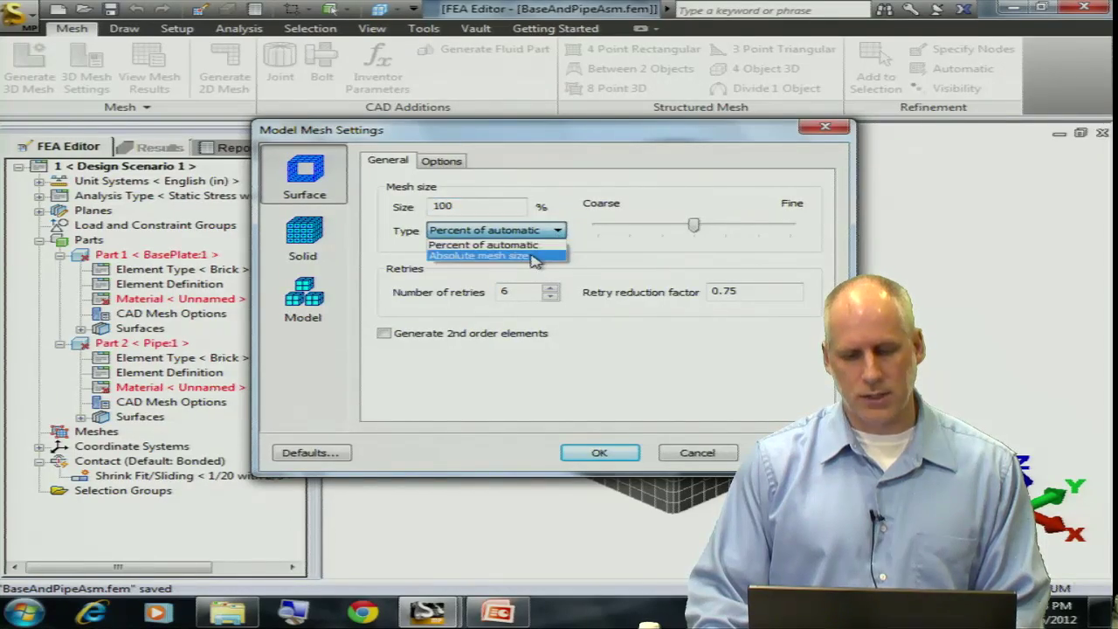
{"action": "left_click", "coordinate": [533, 252]}
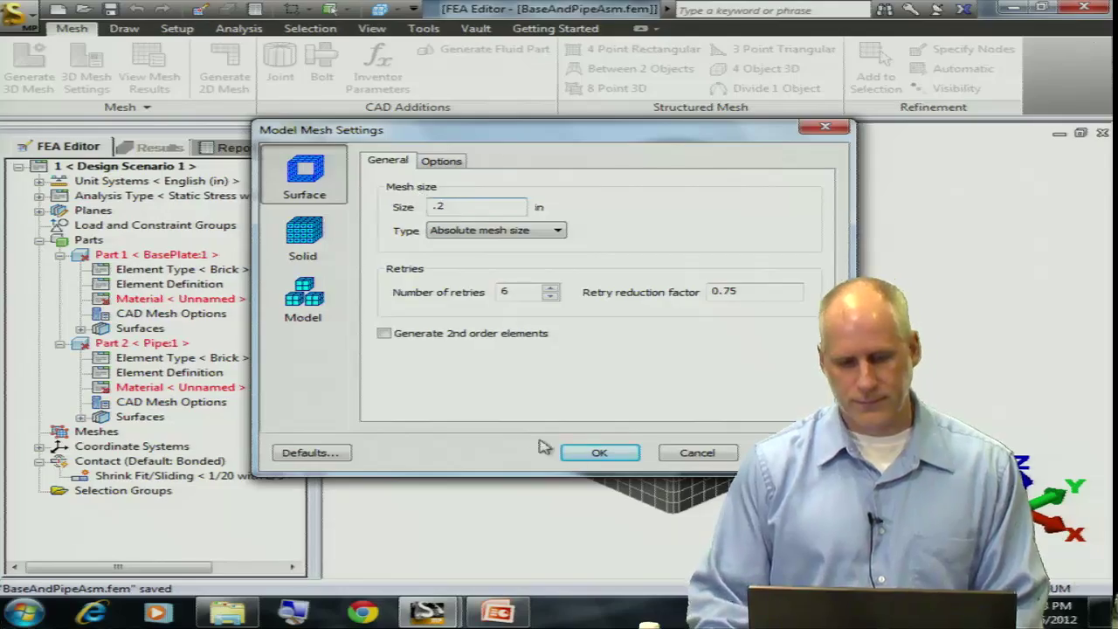
{"action": "left_click", "coordinate": [599, 453]}
{"action": "left_click", "coordinate": [719, 369]}
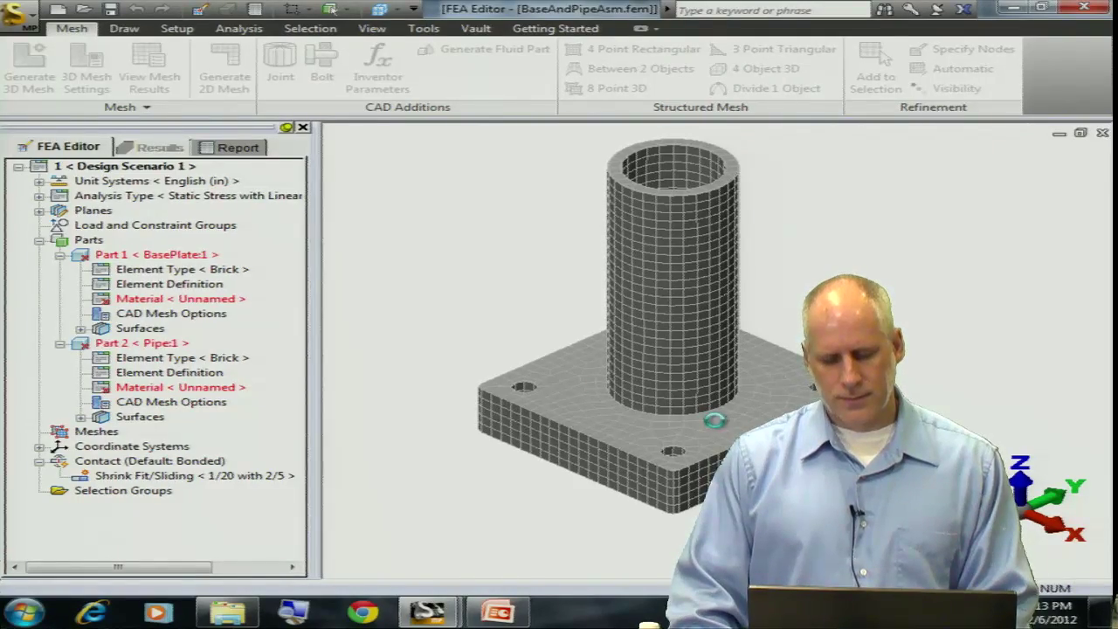
{"action": "scroll", "coordinate": [713, 423], "scroll_direction": "up", "scroll_amount": 5}
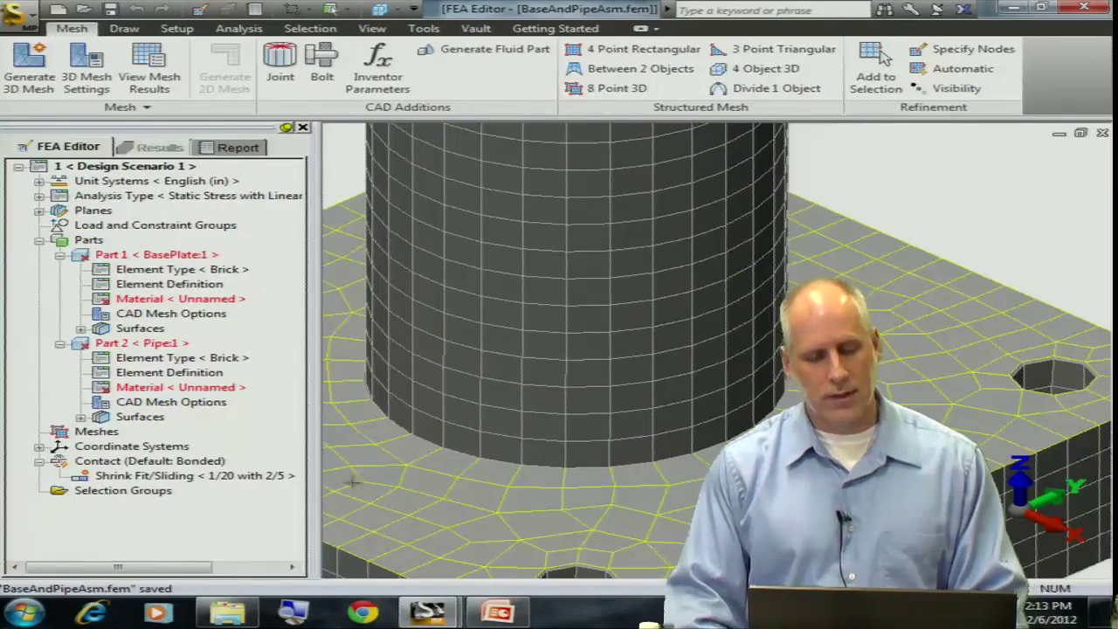
- Set the interference of the Shrink Fit/Sliding contact between the base plate and pipe to Automatic
{"action": "left_click", "coordinate": [197, 477]}
{"action": "right_click", "coordinate": [196, 478]}
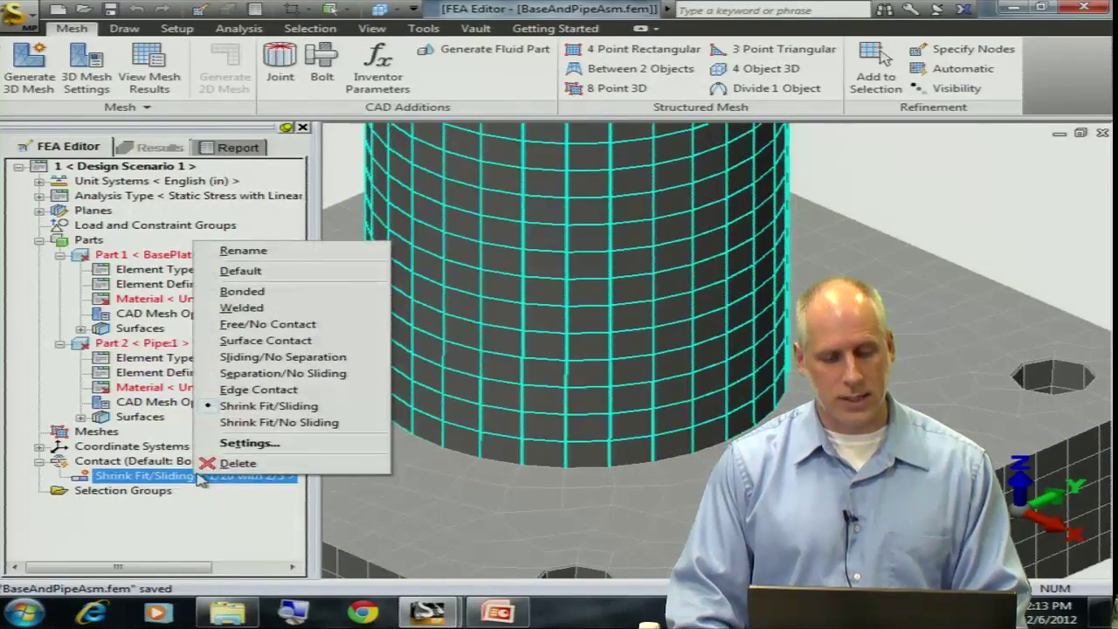
{"action": "left_click", "coordinate": [242, 442]}
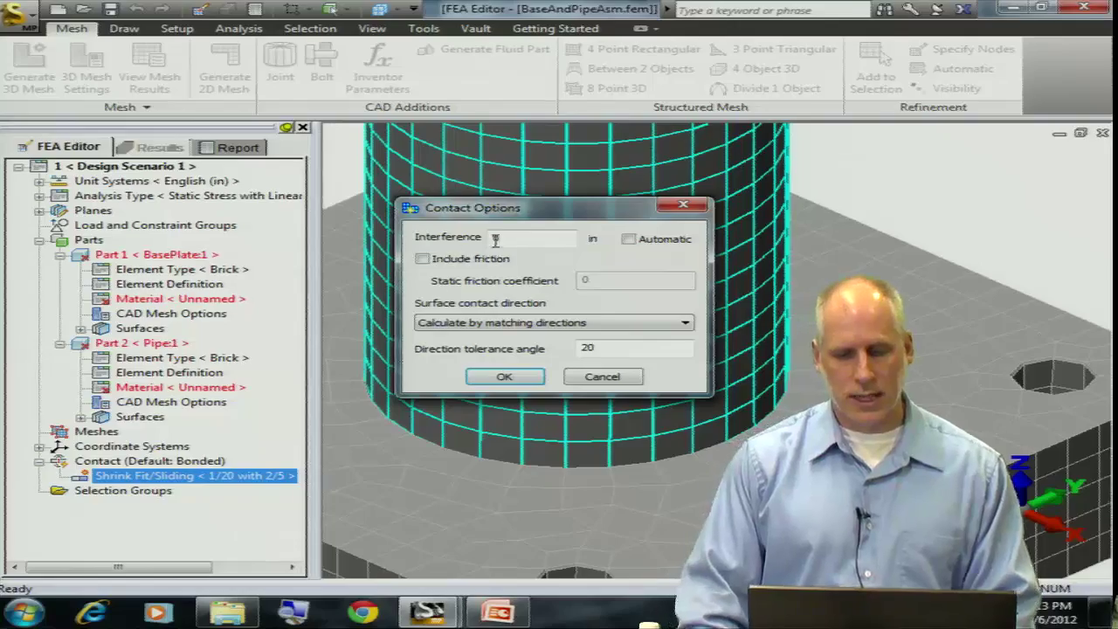
{"action": "left_click", "coordinate": [630, 240]}
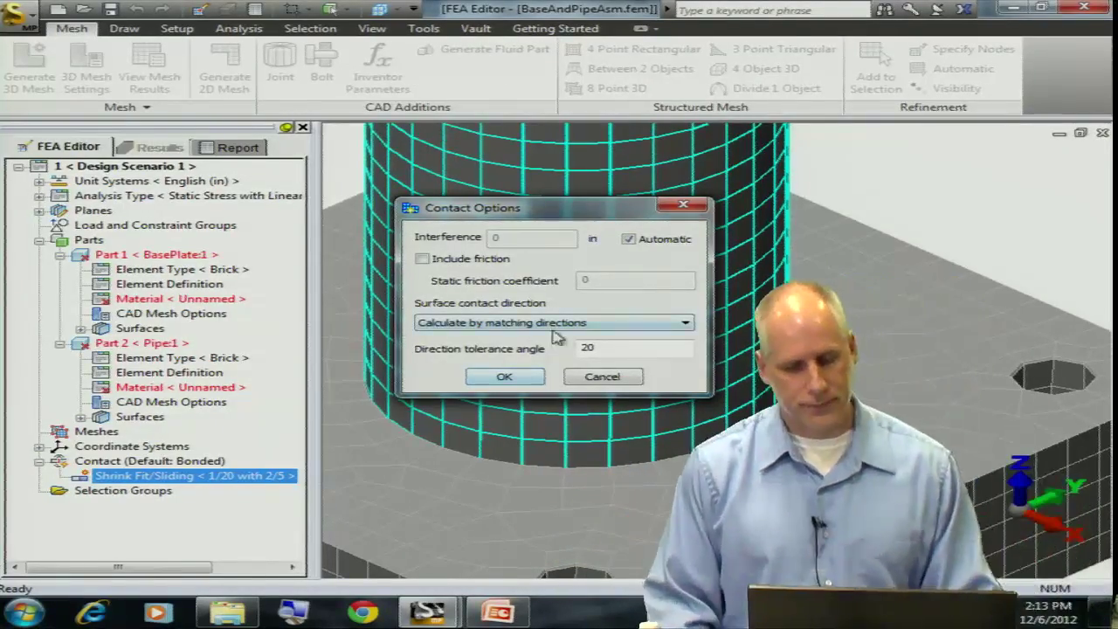
{"action": "left_click", "coordinate": [501, 376]}
- Assign Aluminum 2024-T6 from the Autodesk Simulation Material Library to both the base plate and the pipe
{"action": "left_click", "coordinate": [209, 298]}
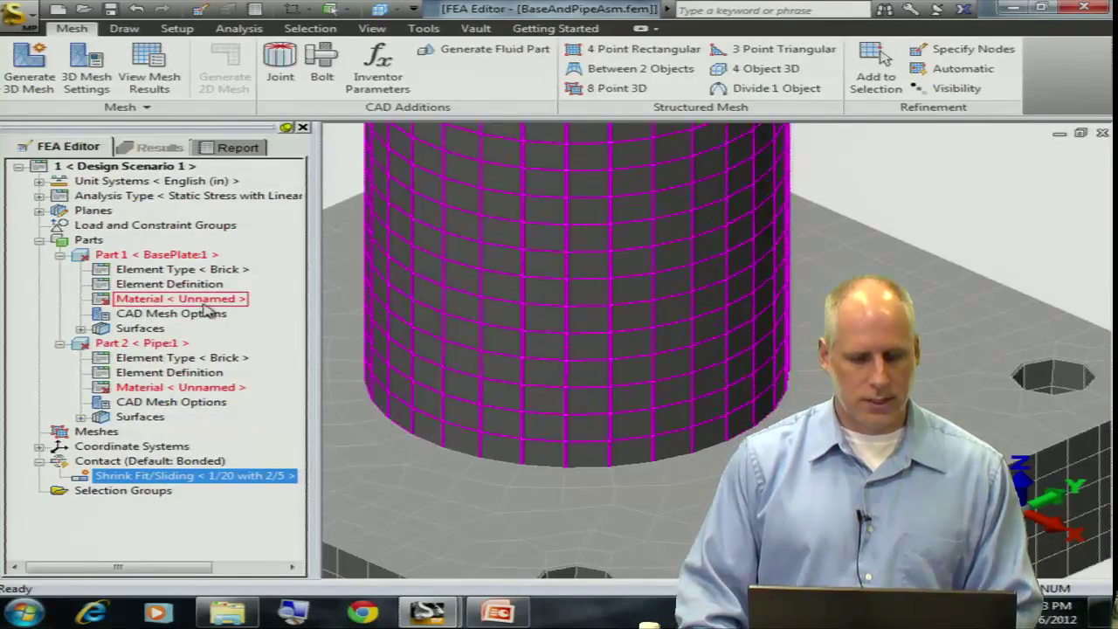
{"action": "right_click", "coordinate": [214, 390]}
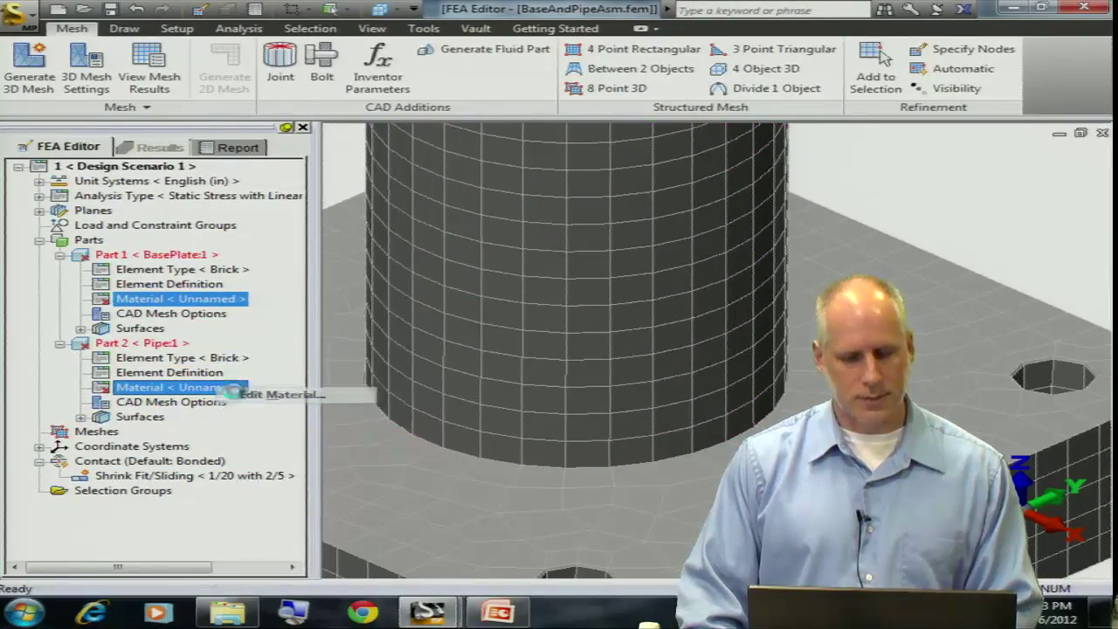
{"action": "left_click", "coordinate": [267, 387]}
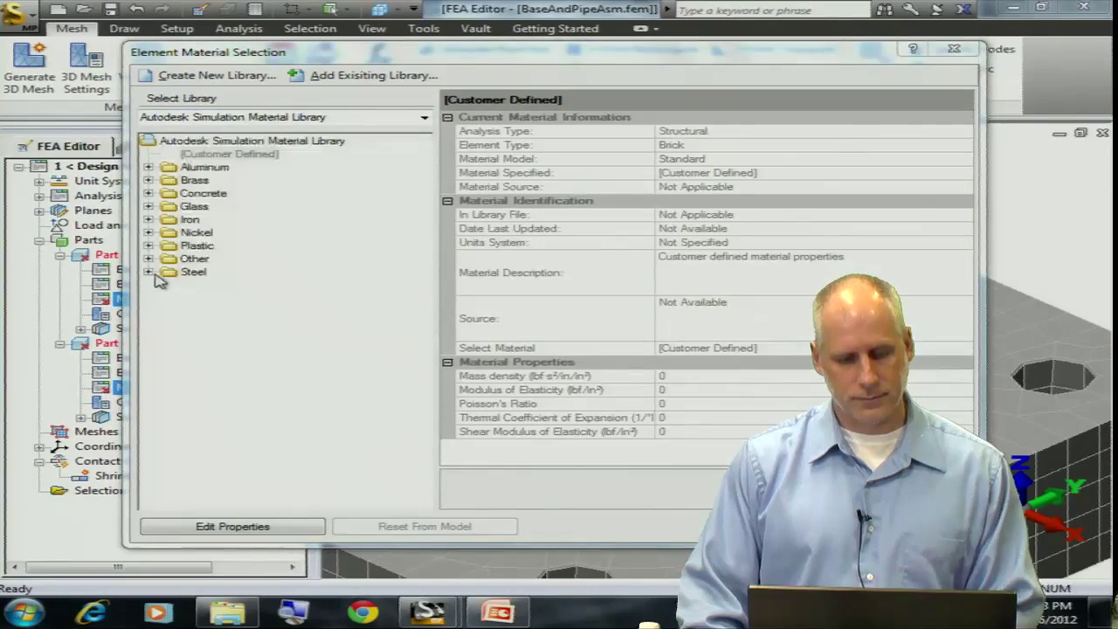
{"action": "left_click", "coordinate": [151, 168]}
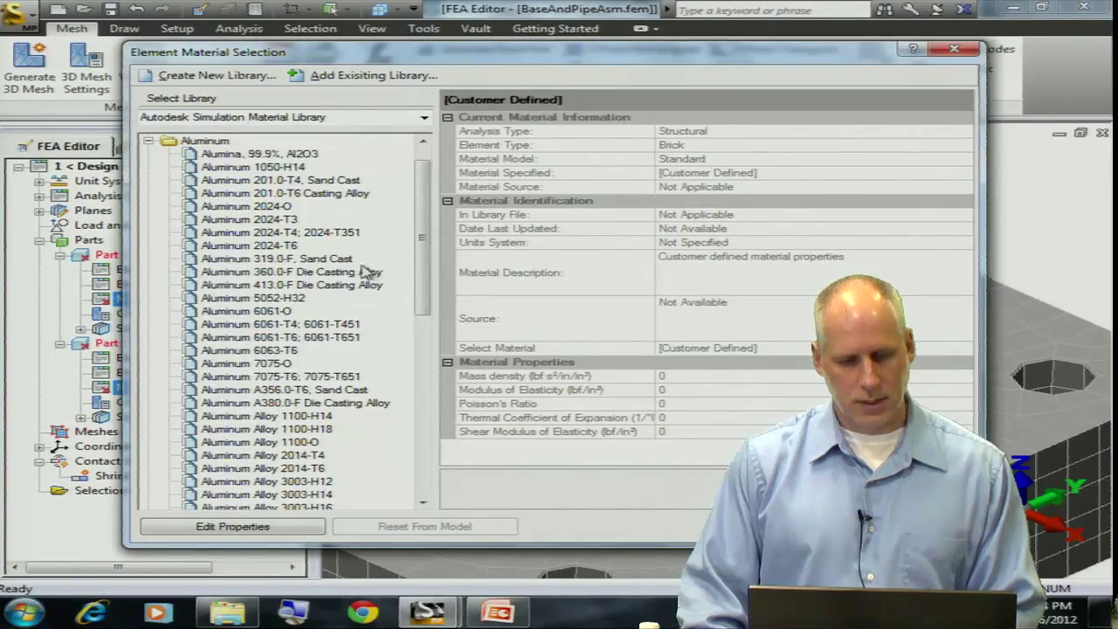
{"action": "left_click", "coordinate": [286, 247]}
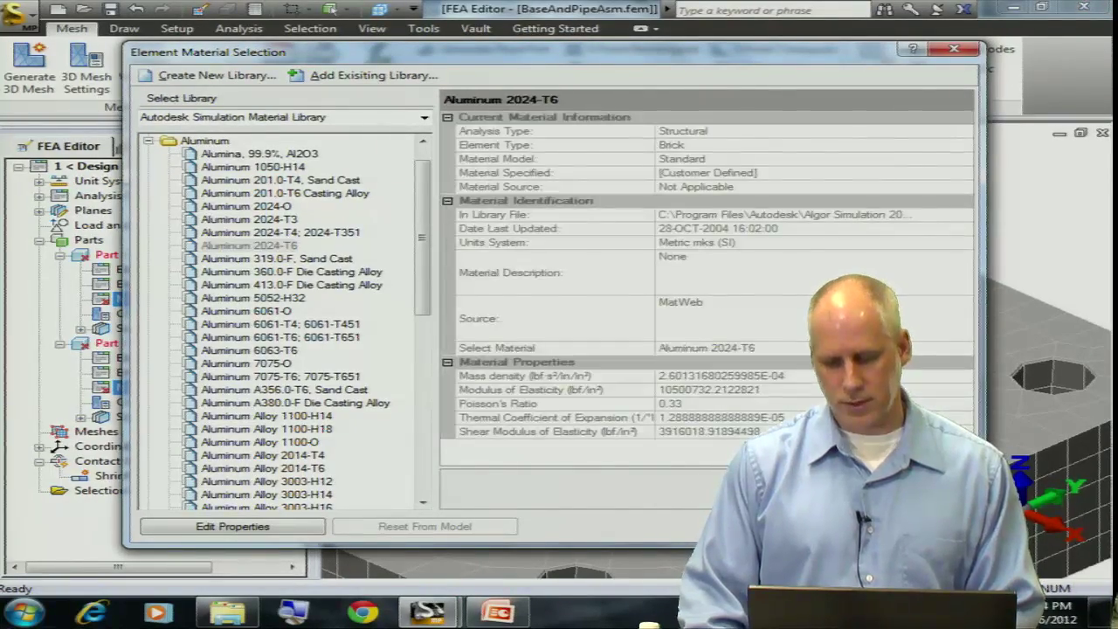
{"action": "key", "text": "Return"}
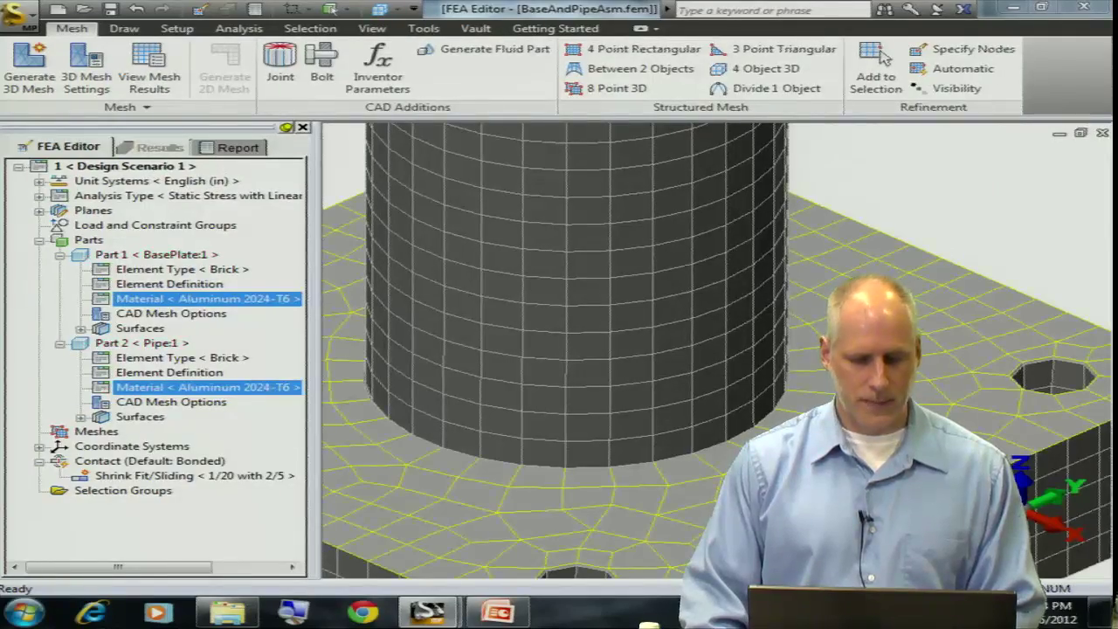
- Circle-select the vertices around the base plate's four corner holes and add Fixed nodal general constraints to them
{"action": "key", "text": "F6"}
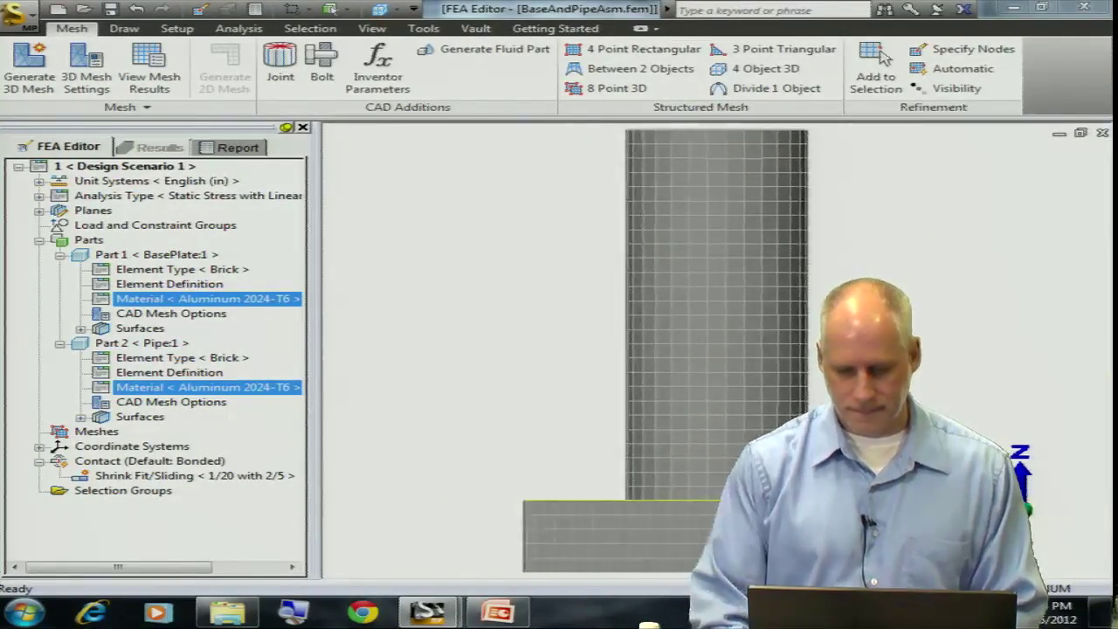
{"action": "key", "text": "F5"}
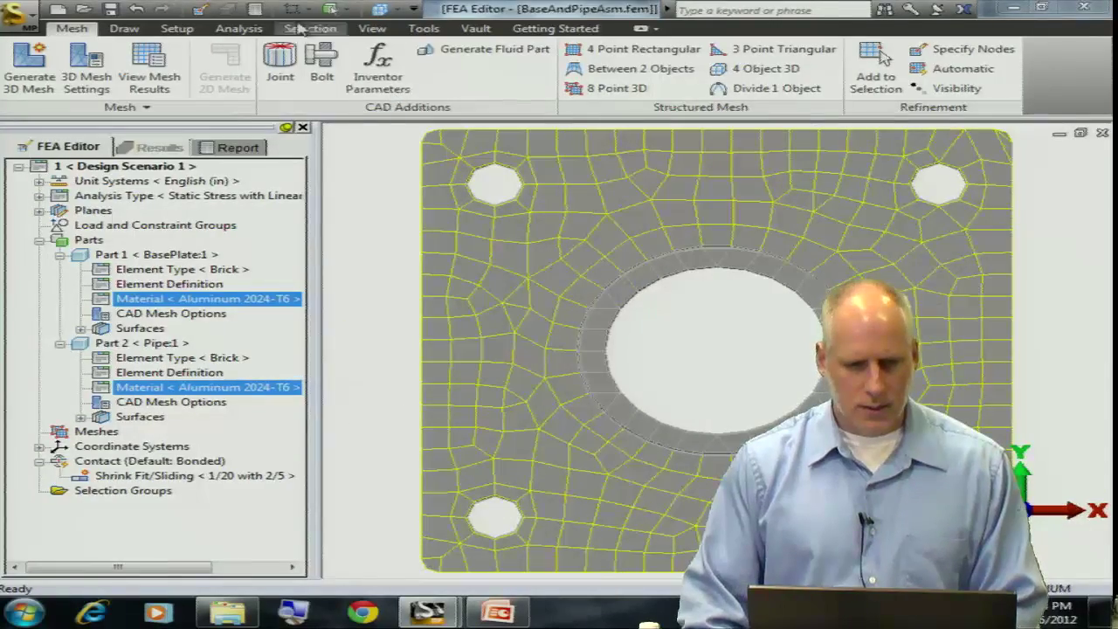
{"action": "left_click", "coordinate": [300, 12]}
{"action": "left_click", "coordinate": [205, 88]}
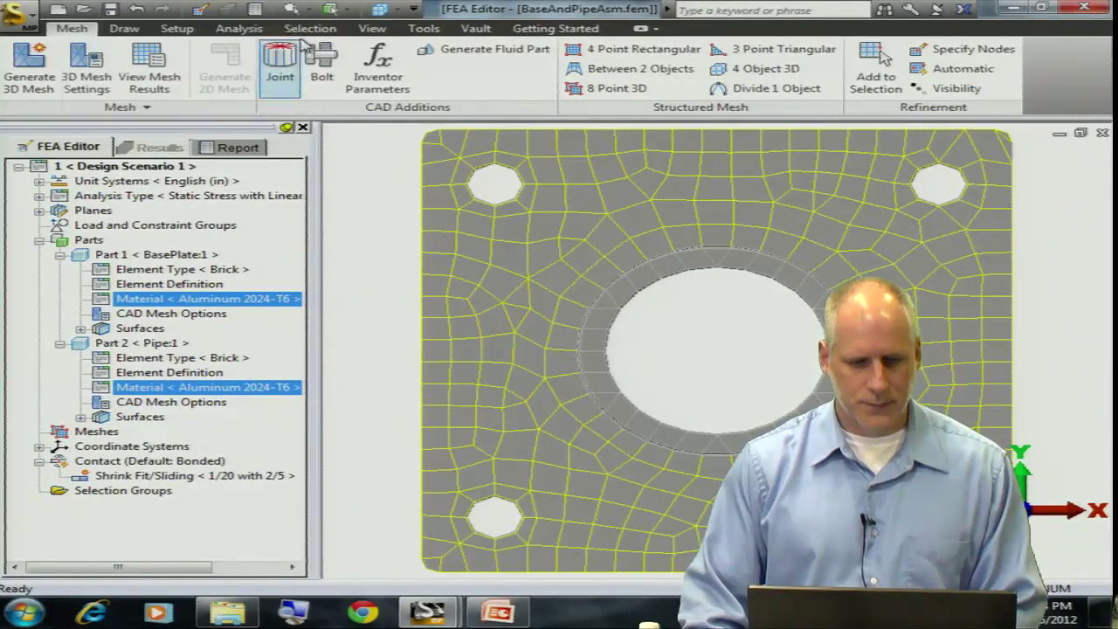
{"action": "left_click", "coordinate": [346, 11]}
{"action": "left_click", "coordinate": [187, 50]}
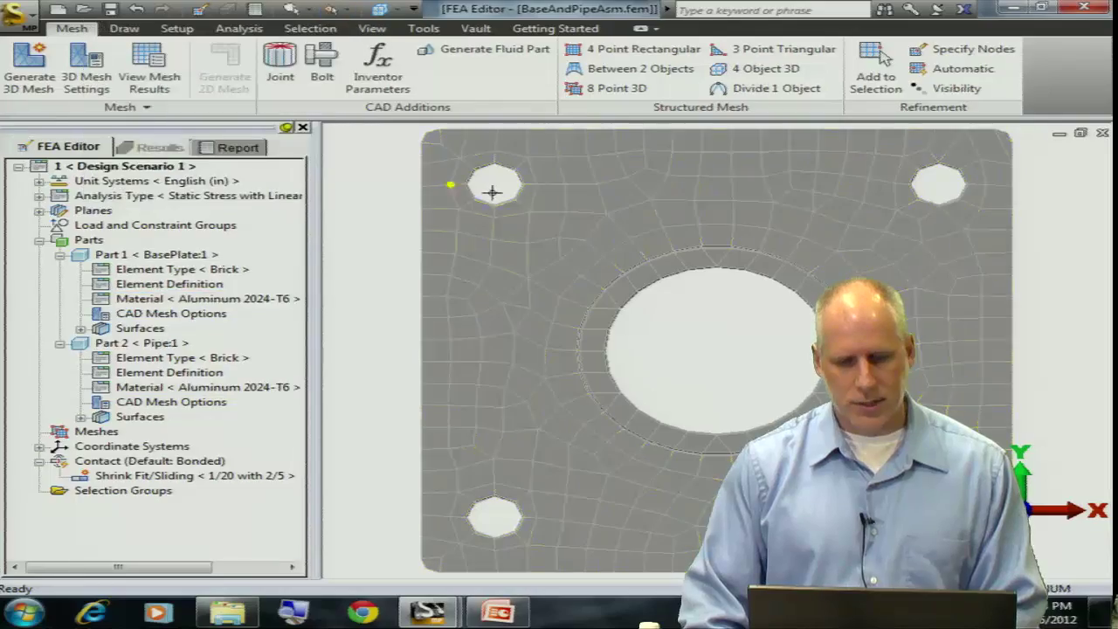
{"action": "left_click_drag", "start_coordinate": [494, 182], "coordinate": [489, 204]}
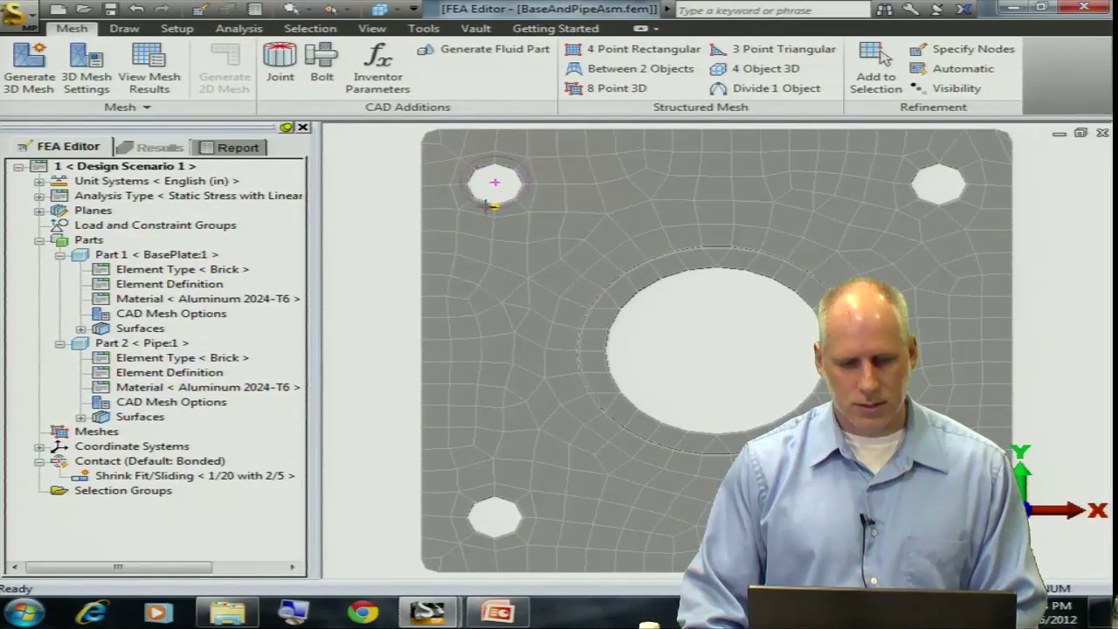
{"action": "left_click_drag", "start_coordinate": [938, 183], "coordinate": [924, 212]}
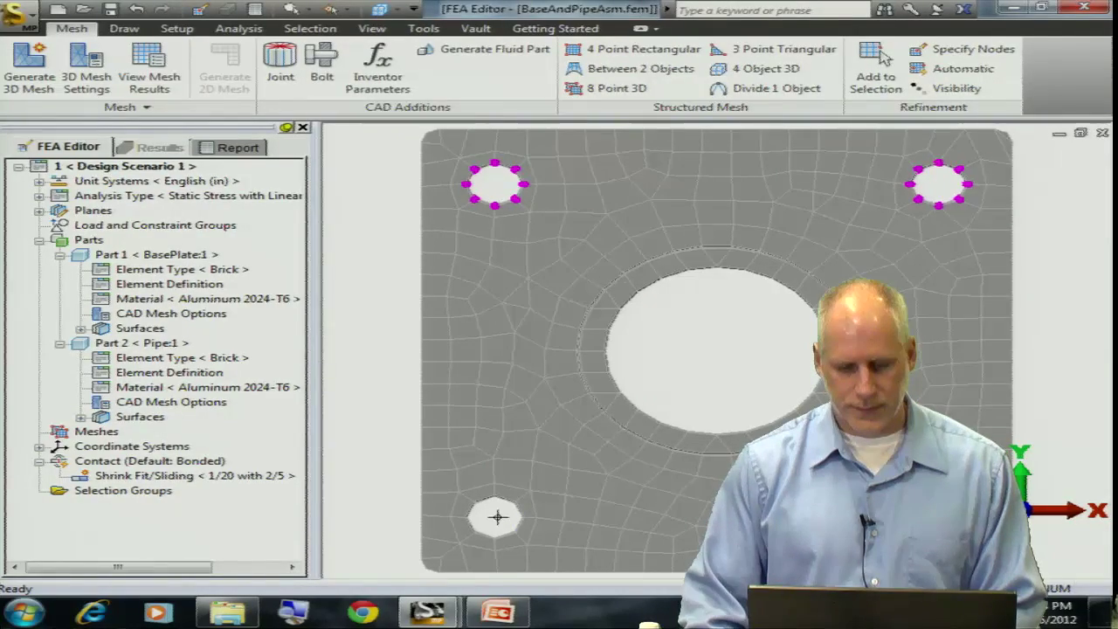
{"action": "left_click_drag", "start_coordinate": [486, 541], "coordinate": [484, 536]}
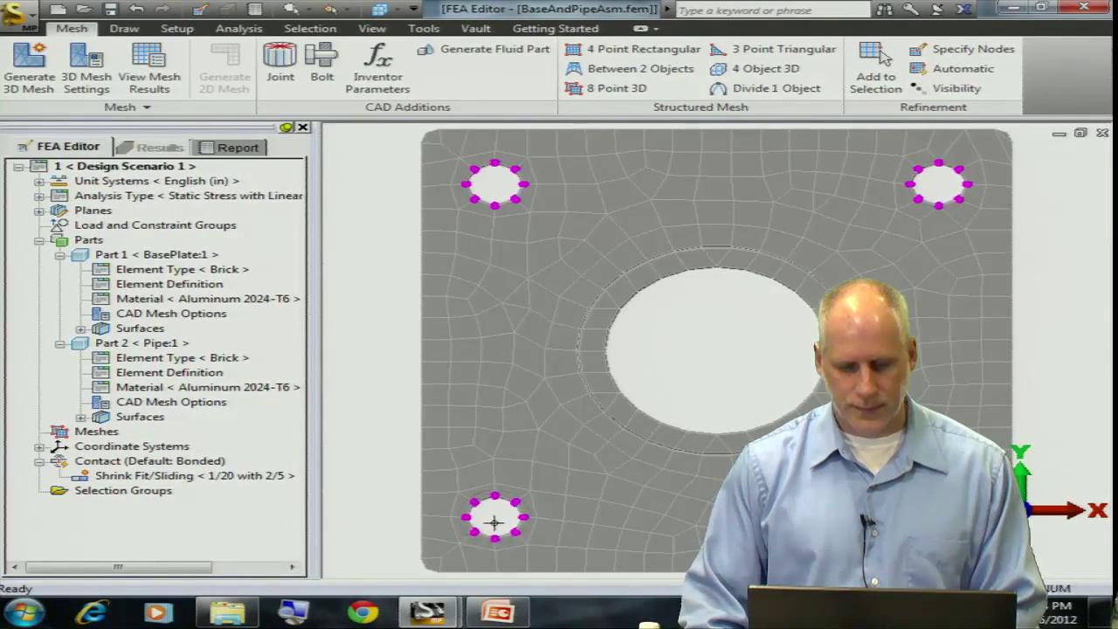
{"action": "right_click", "coordinate": [349, 191]}
{"action": "mouse_move", "coordinate": [401, 255]}
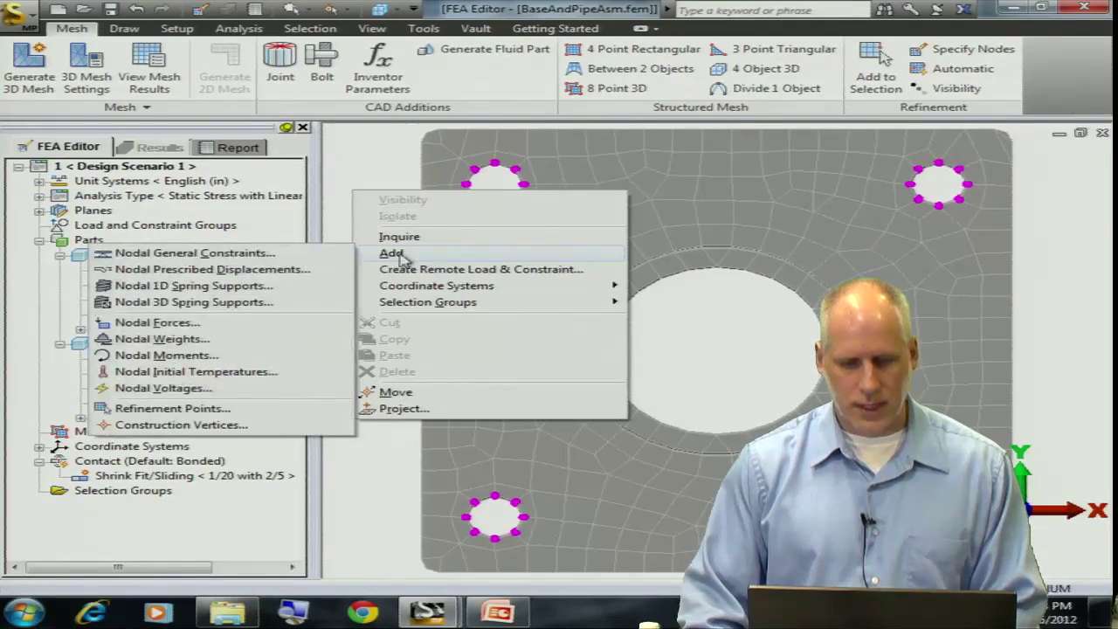
{"action": "left_click", "coordinate": [262, 253]}
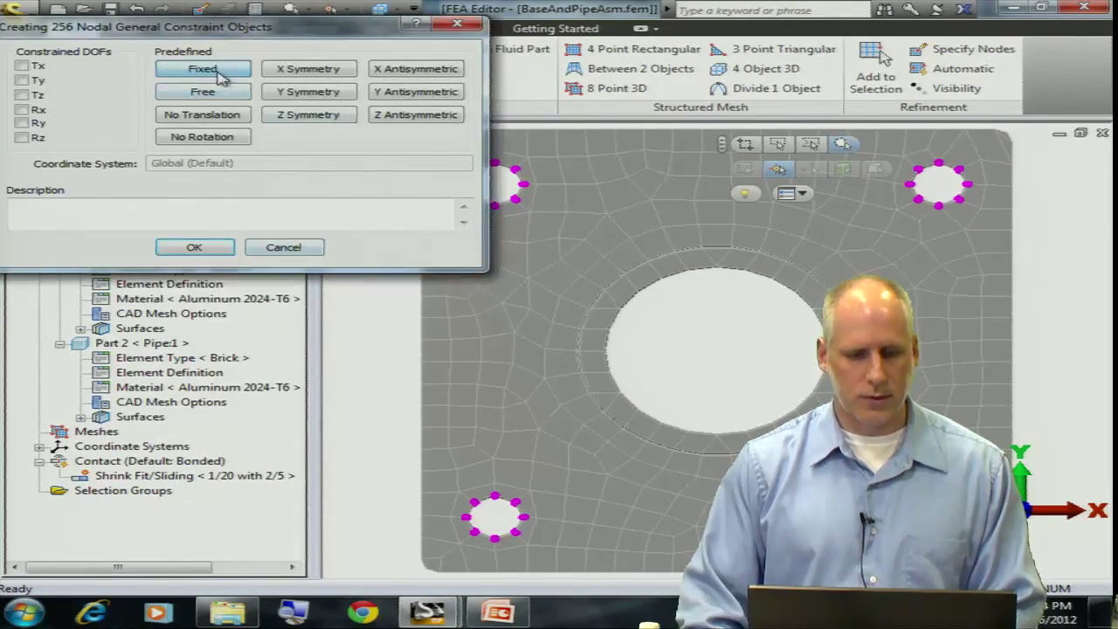
{"action": "left_click", "coordinate": [203, 248]}
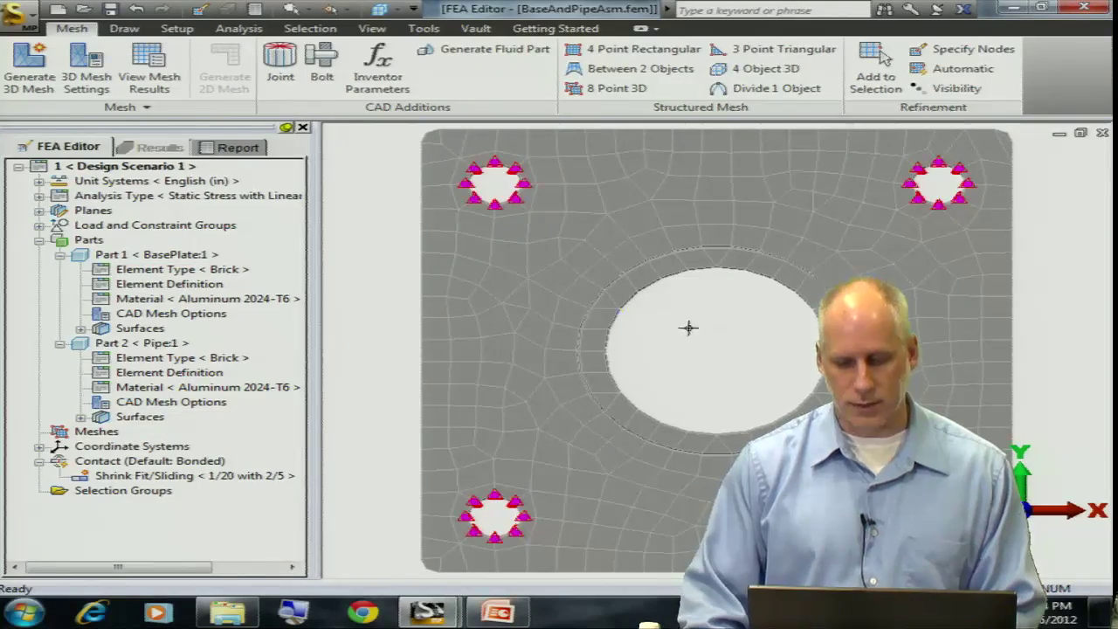
- Select the pipe's top end surface with point or rectangle selection and add a surface general constraint to it
{"action": "left_click", "coordinate": [306, 10]}
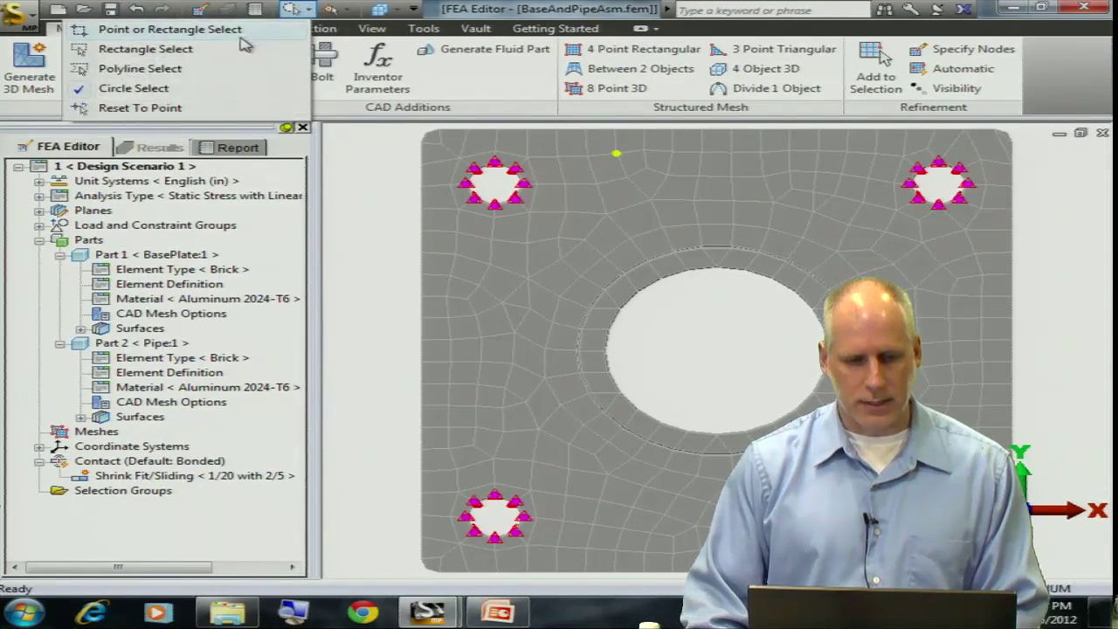
{"action": "left_click", "coordinate": [335, 10]}
{"action": "left_click", "coordinate": [334, 10]}
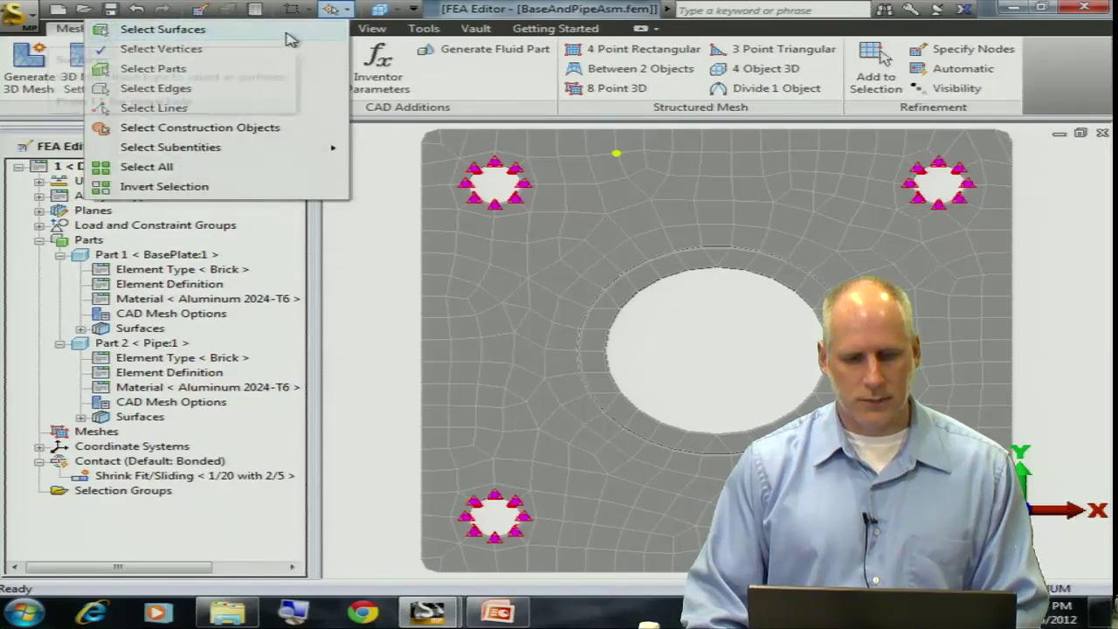
{"action": "left_click", "coordinate": [286, 33]}
{"action": "left_click", "coordinate": [651, 271]}
{"action": "right_click", "coordinate": [656, 274]}
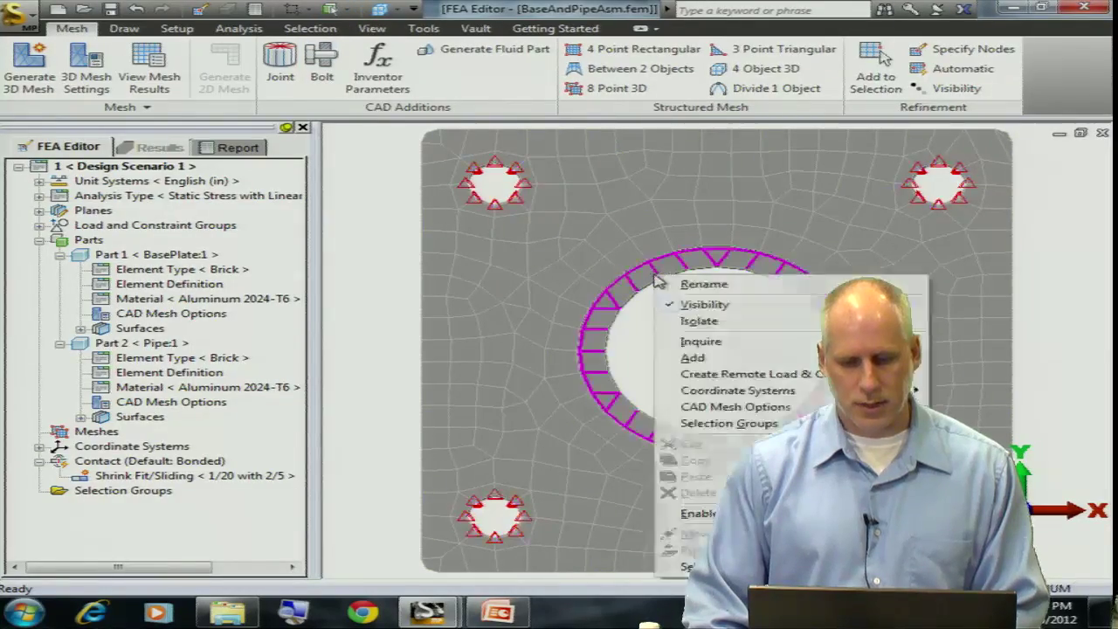
{"action": "mouse_move", "coordinate": [728, 361]}
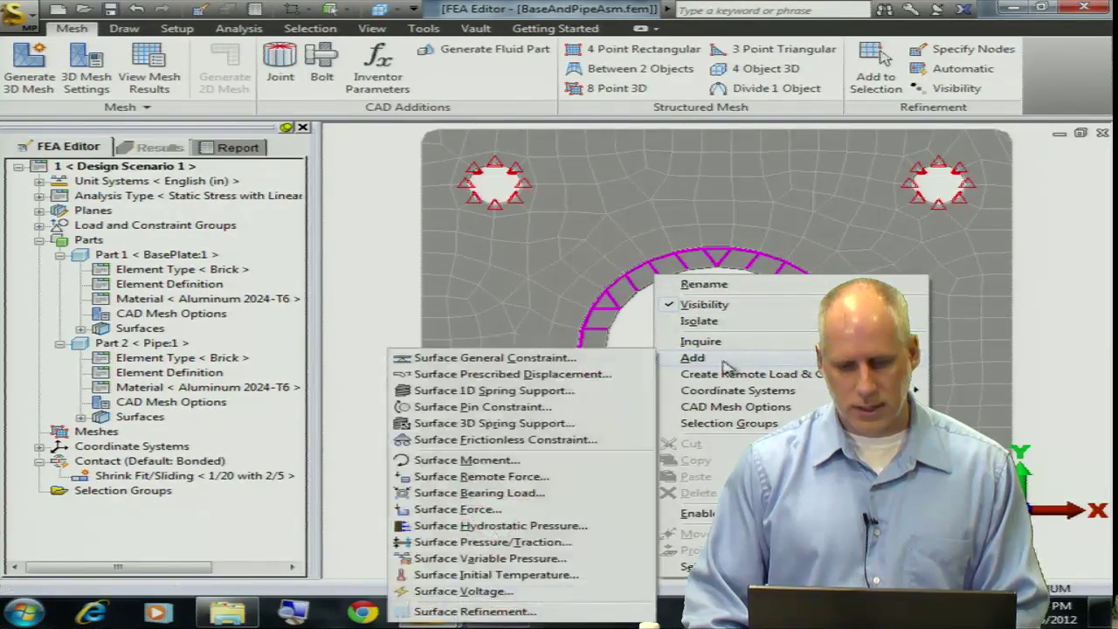
{"action": "left_click", "coordinate": [615, 362]}
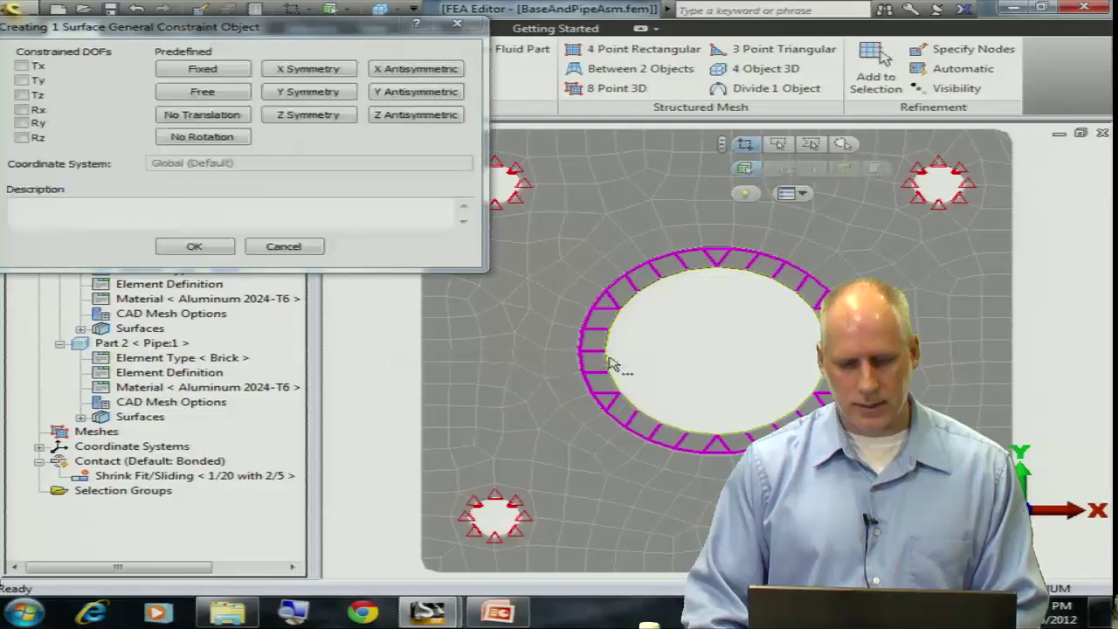
{"action": "left_click", "coordinate": [226, 251]}
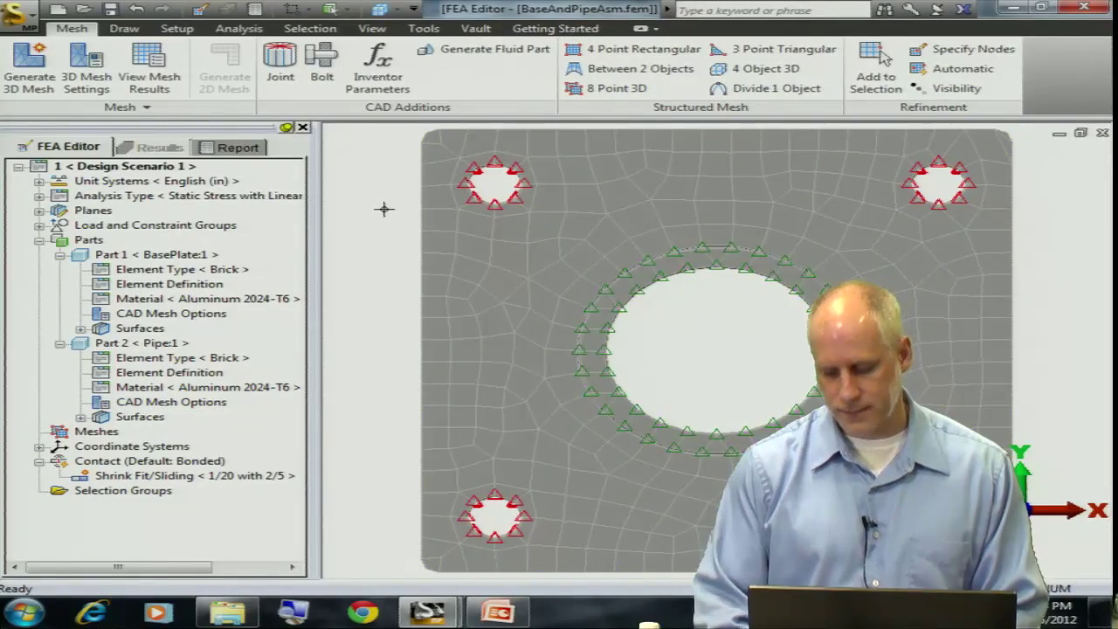
- Start the analysis of the constrained base plate and pipe assembly
{"action": "key", "text": "F6"}
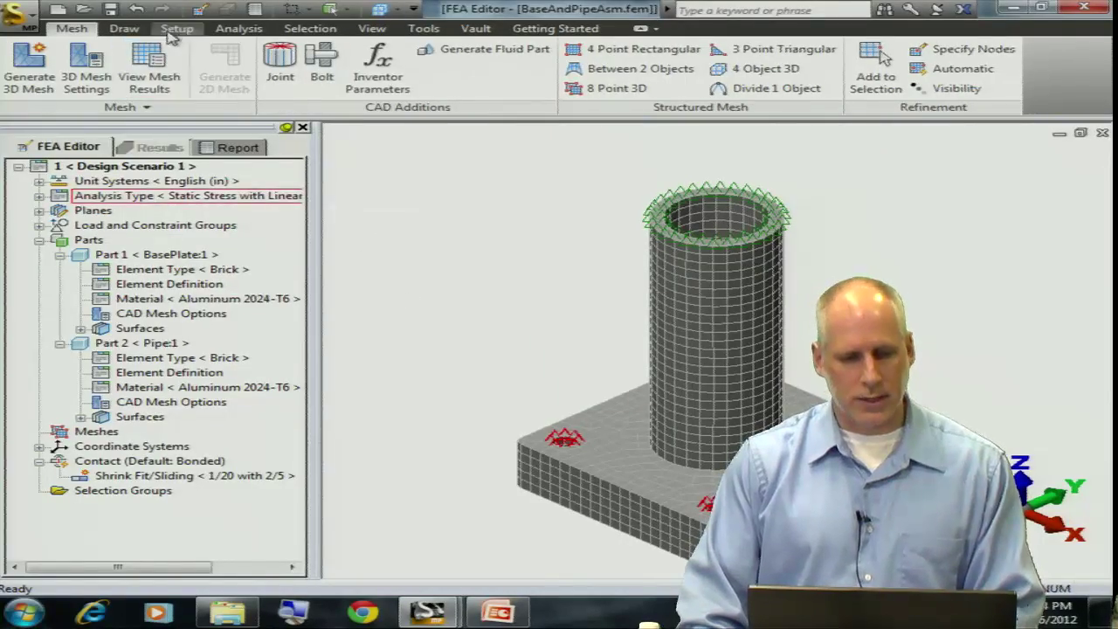
{"action": "left_click", "coordinate": [235, 29]}
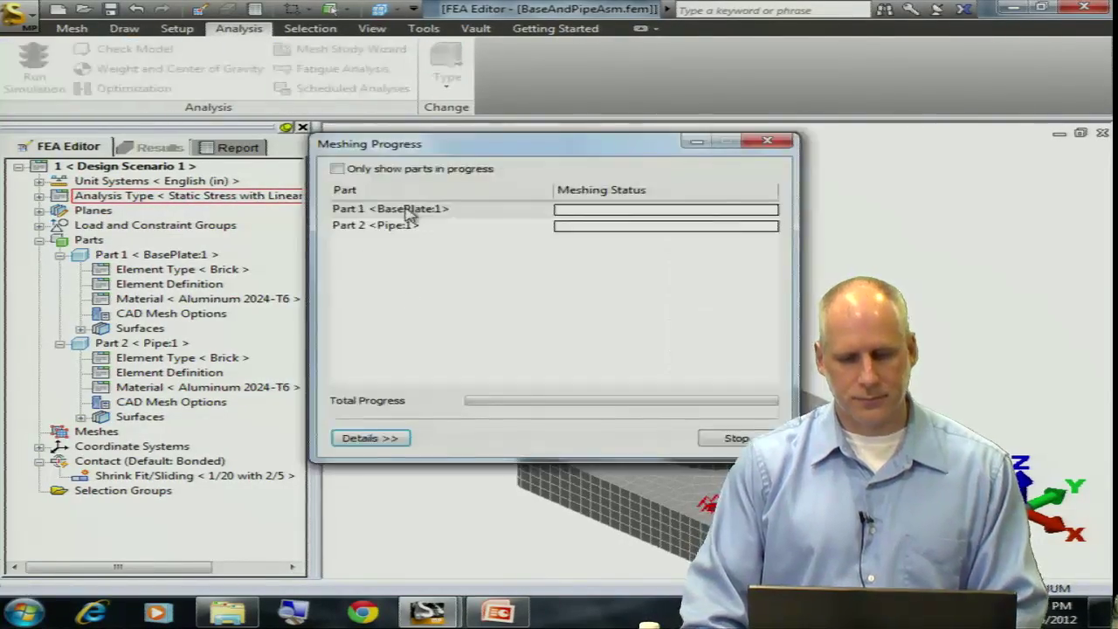